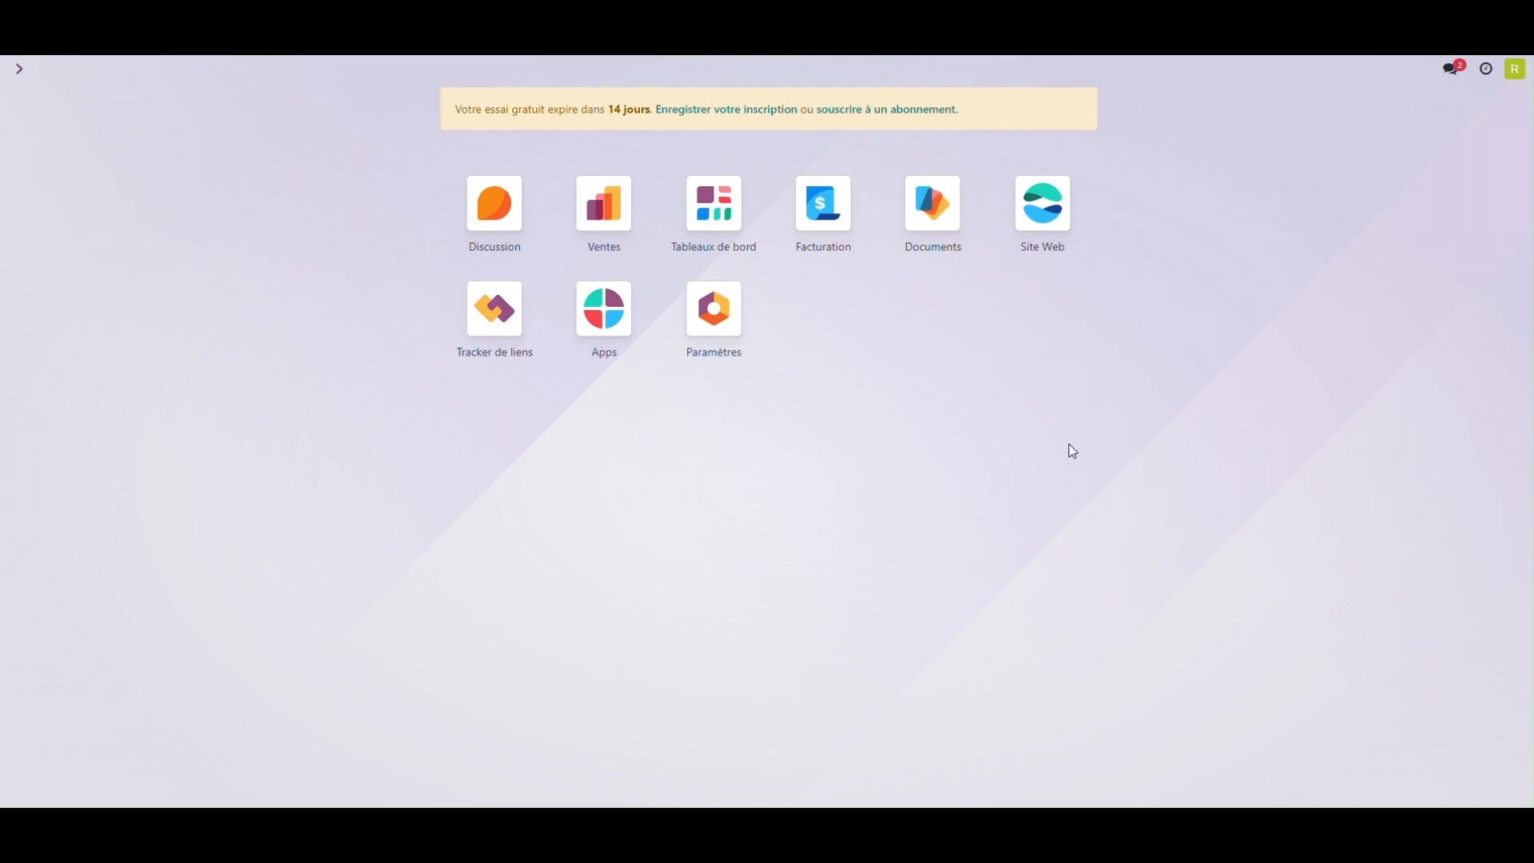
Step: Upload the twelve product JPG images to the Images workspace under Produits in the Documents app
{"action": "left_click", "coordinate": [936, 232]}
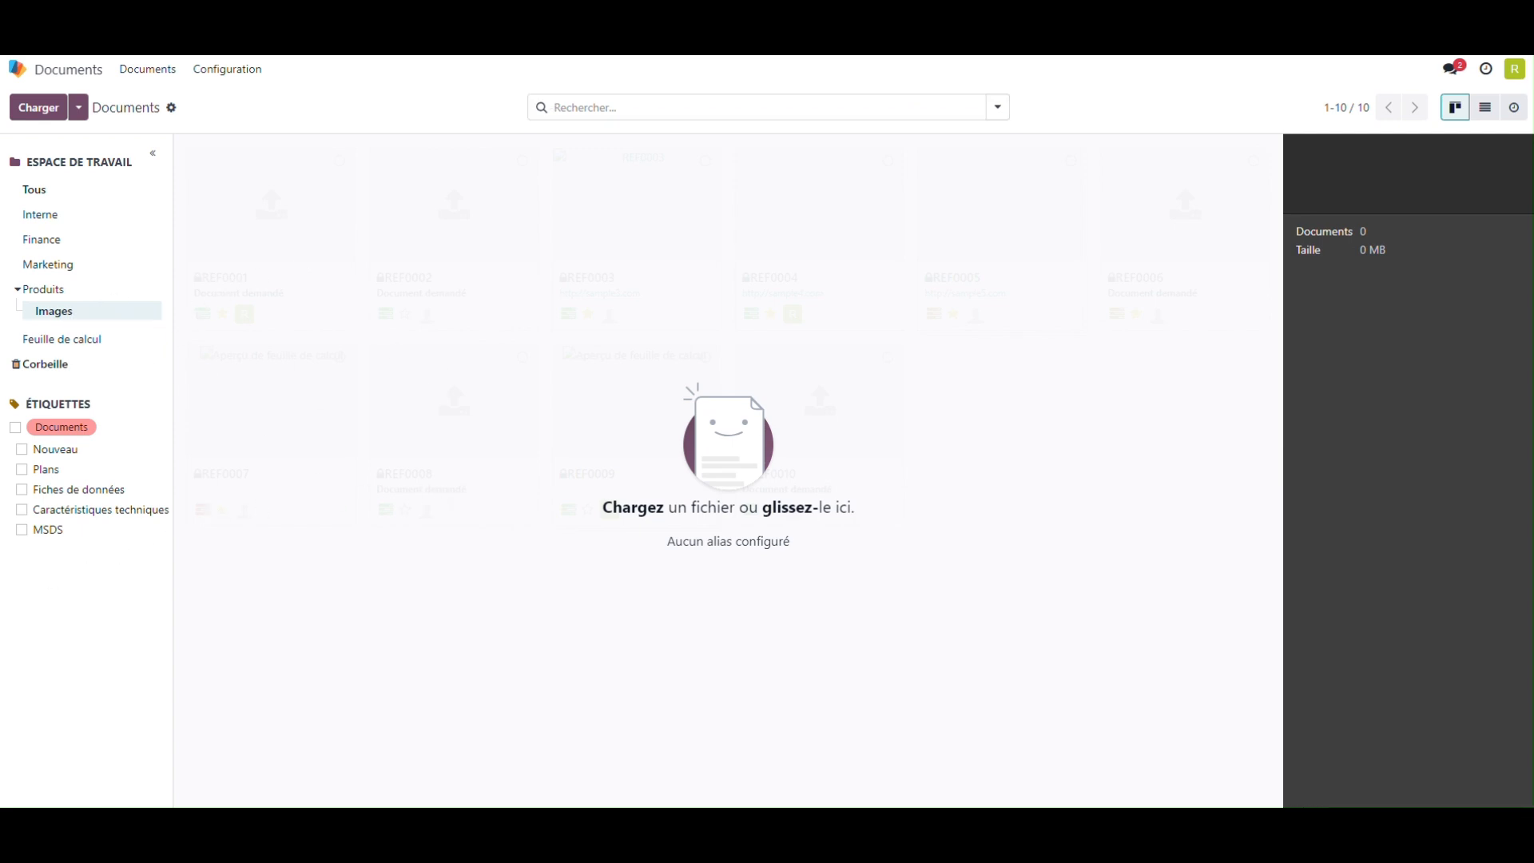
{"action": "left_click_drag", "start_coordinate": [329, 675], "coordinate": [658, 425]}
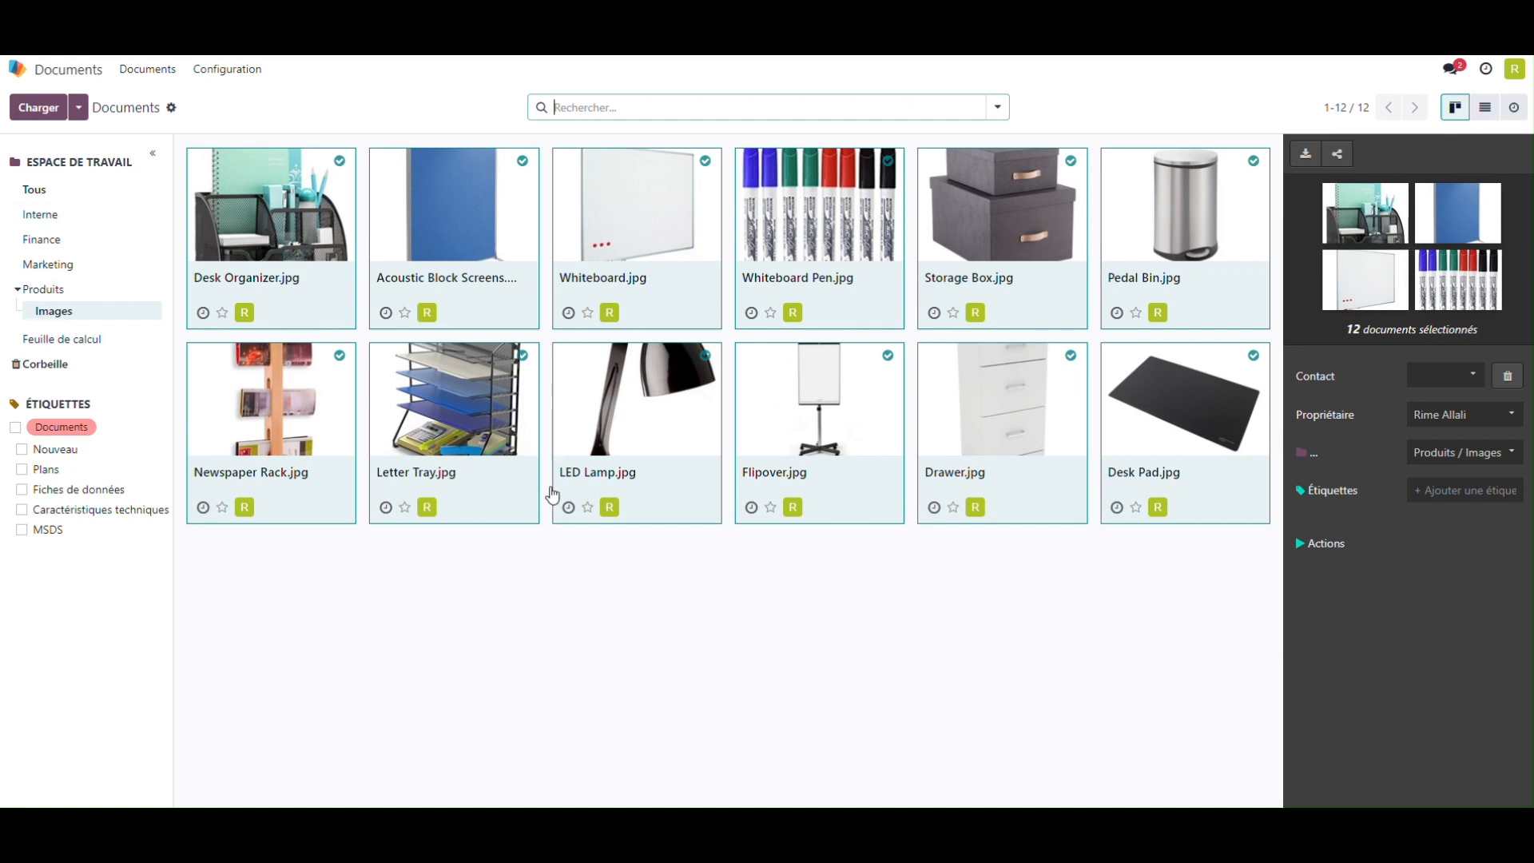
Step: Find the Pièces jointes records with the search term "piéce" and show them as a list
{"action": "left_click", "coordinate": [76, 71]}
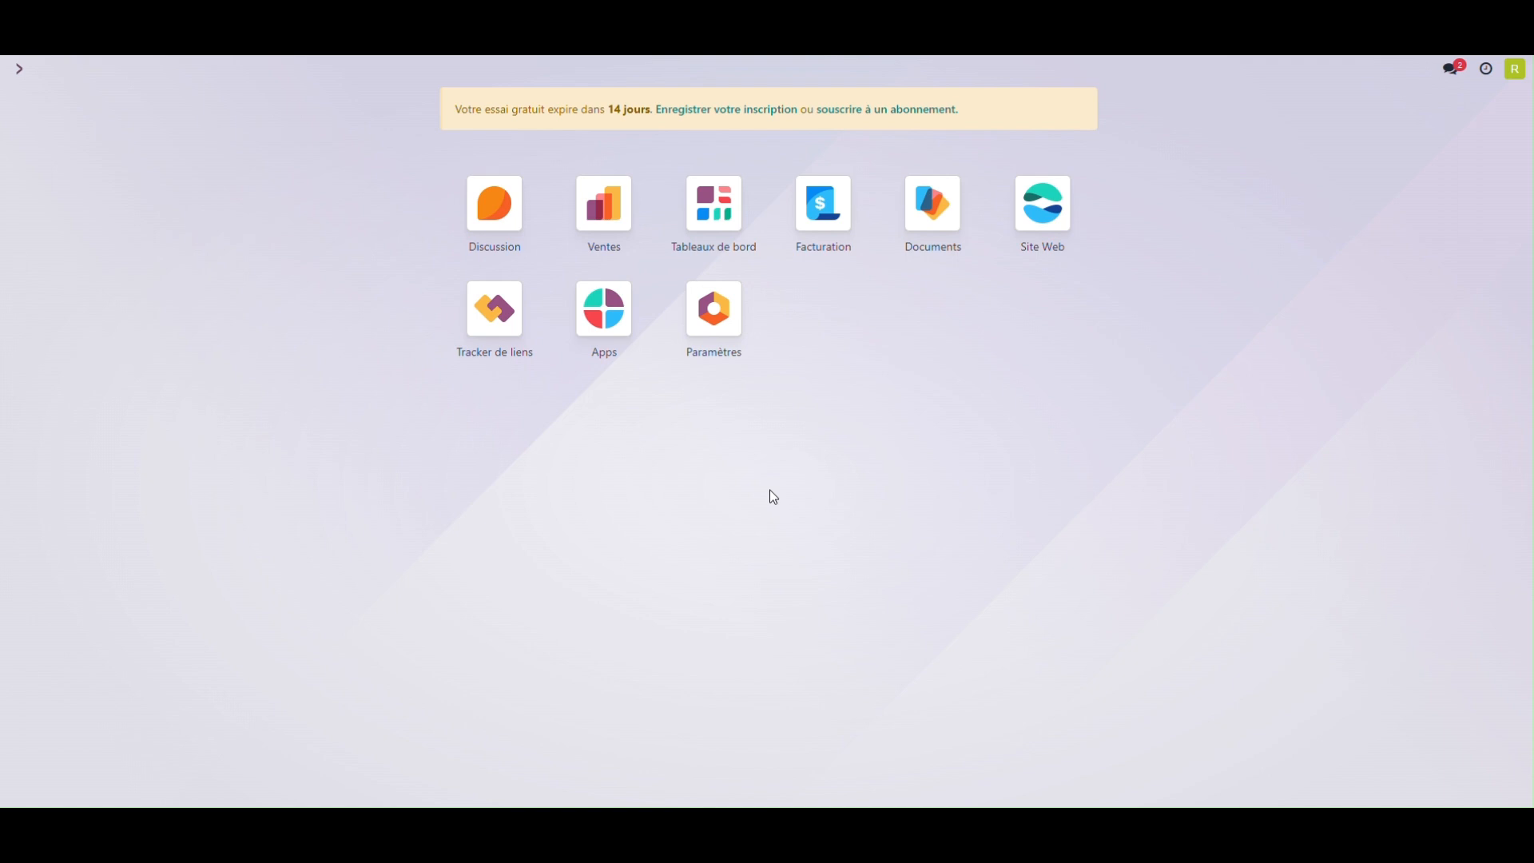
{"action": "type", "text": "piéce"}
{"action": "key", "text": "Return"}
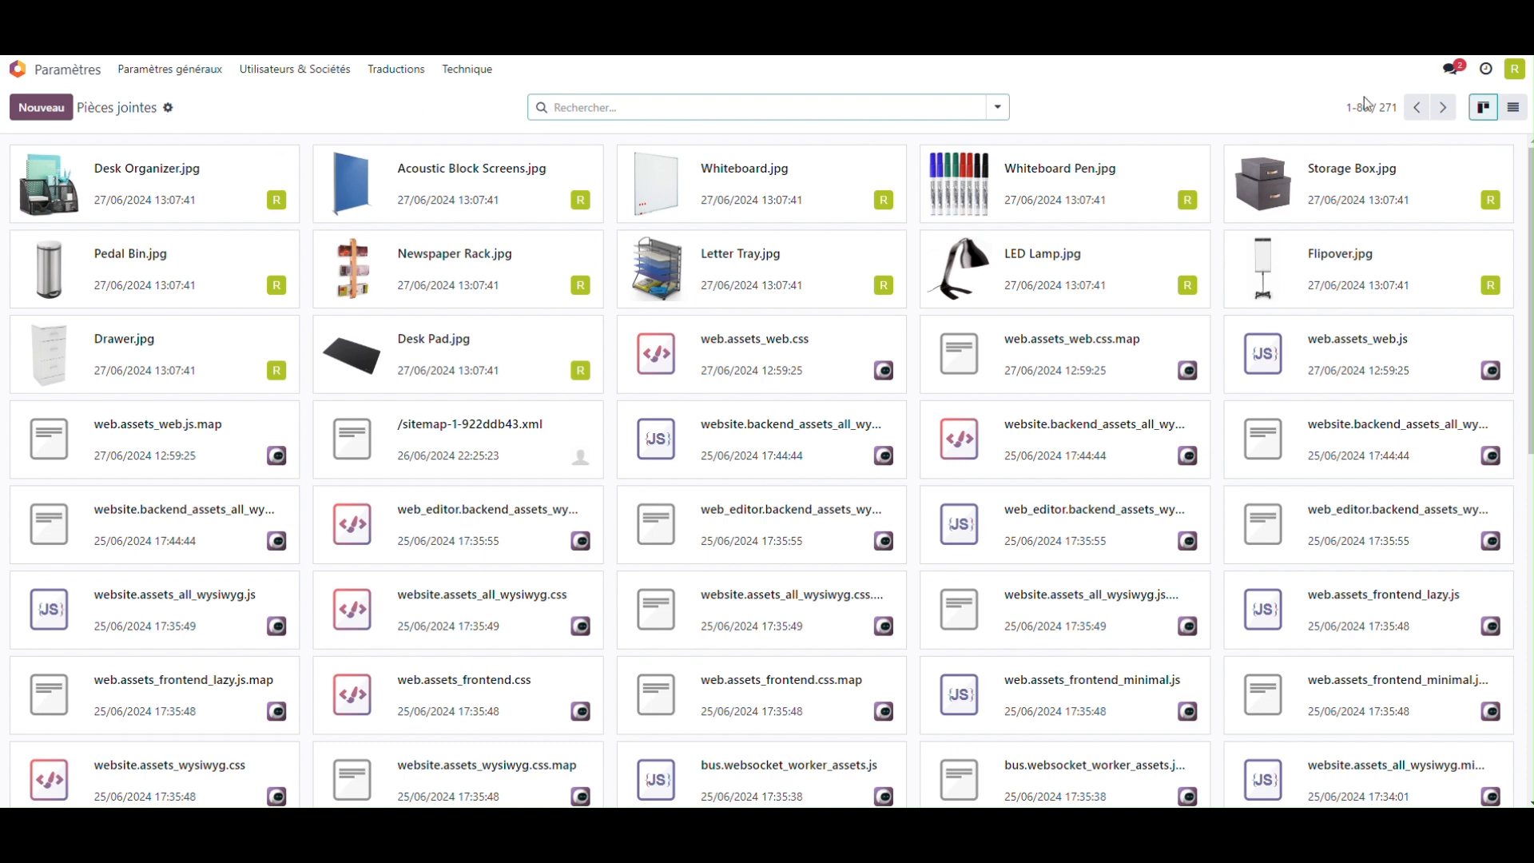
{"action": "left_click", "coordinate": [1512, 107]}
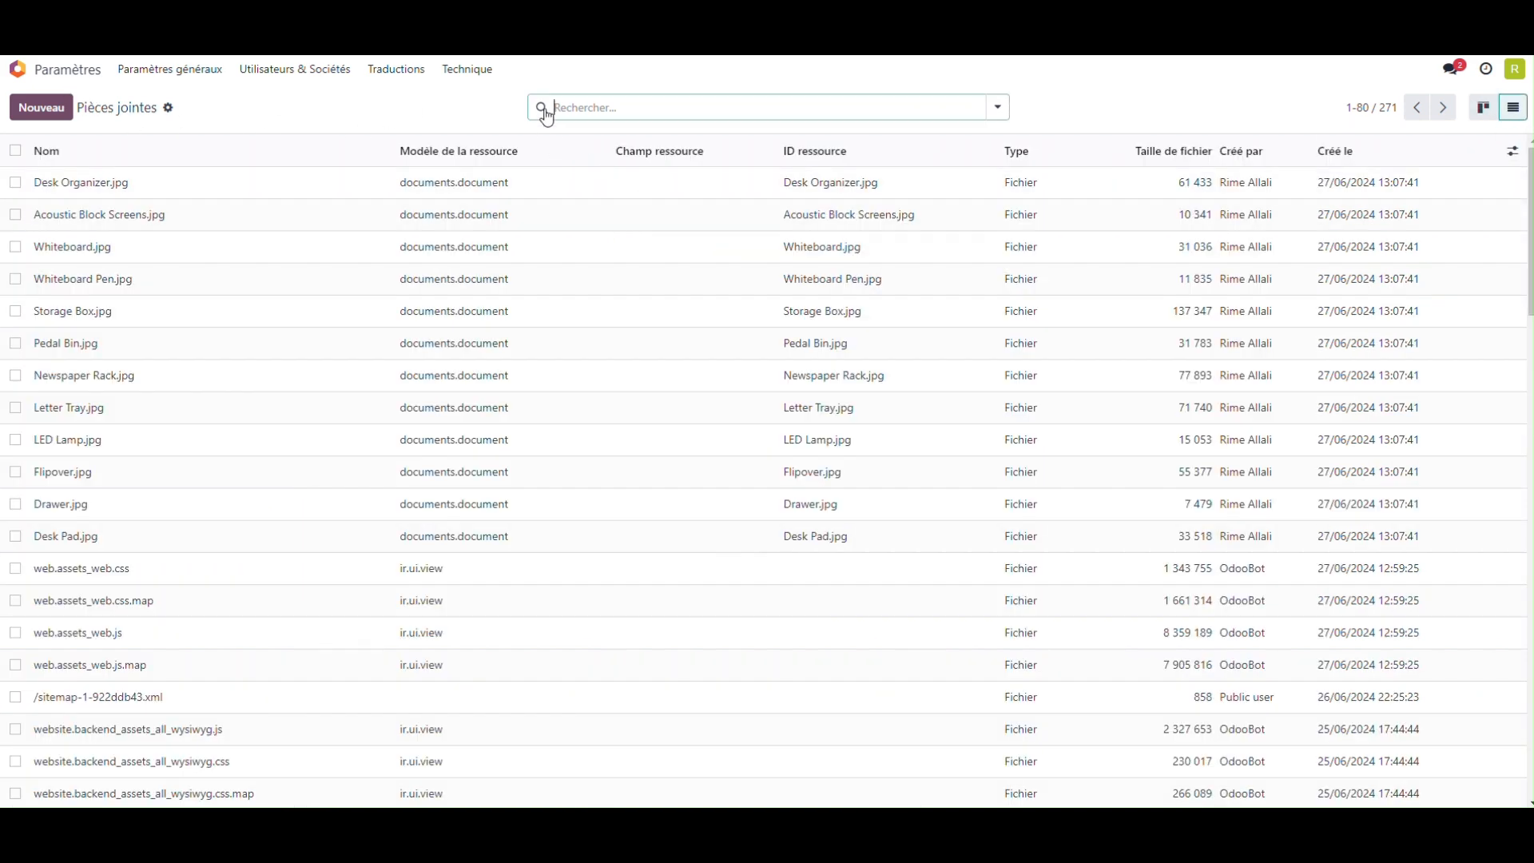
Step: Start a custom filter on the attachments with the rule Créé par est dans the uploading user's name
{"action": "left_click", "coordinate": [997, 107]}
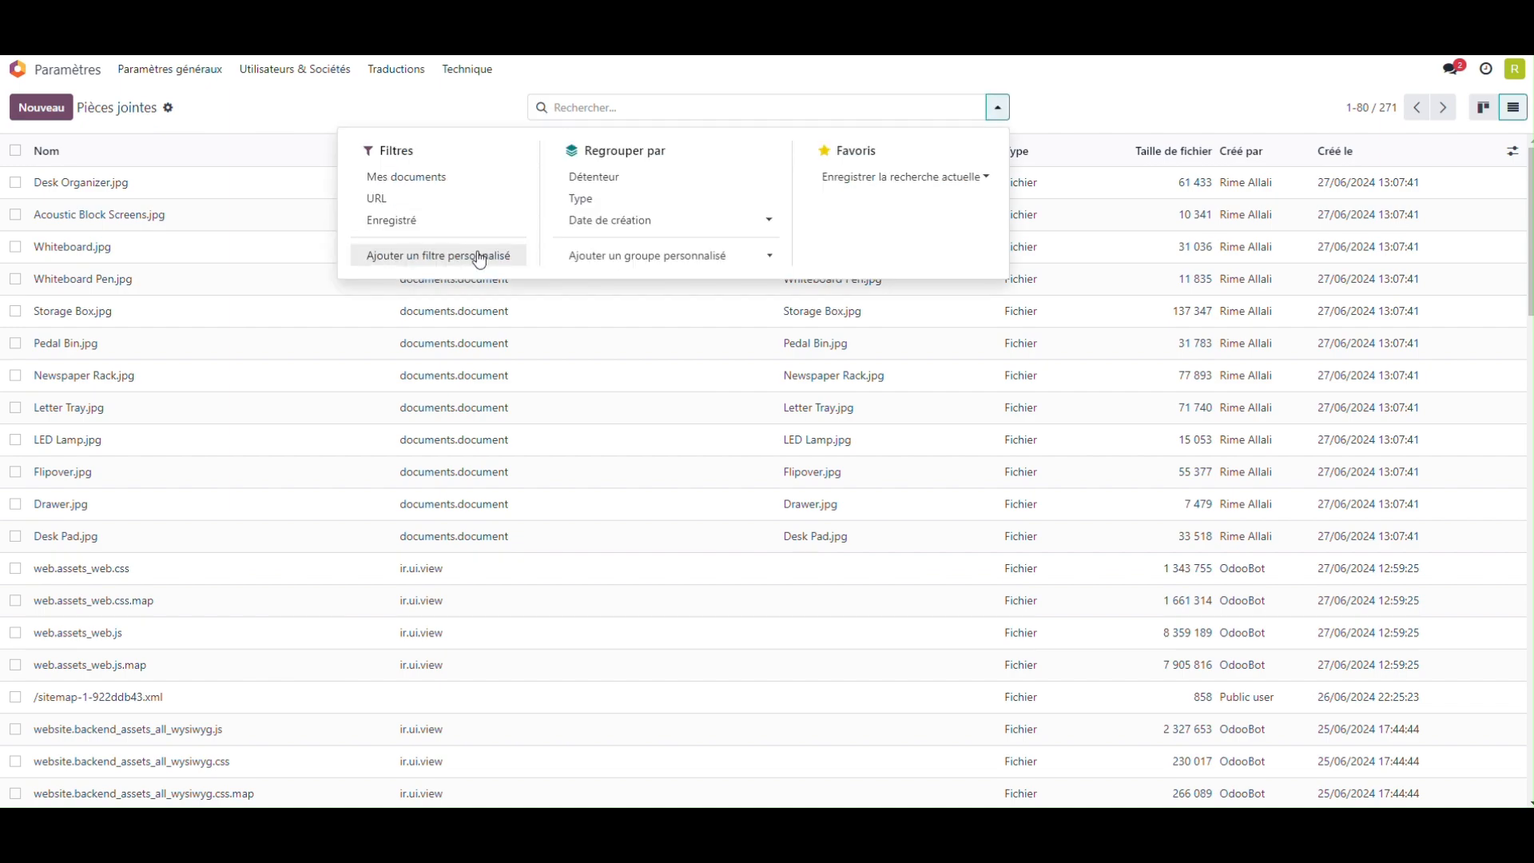
{"action": "left_click", "coordinate": [438, 254]}
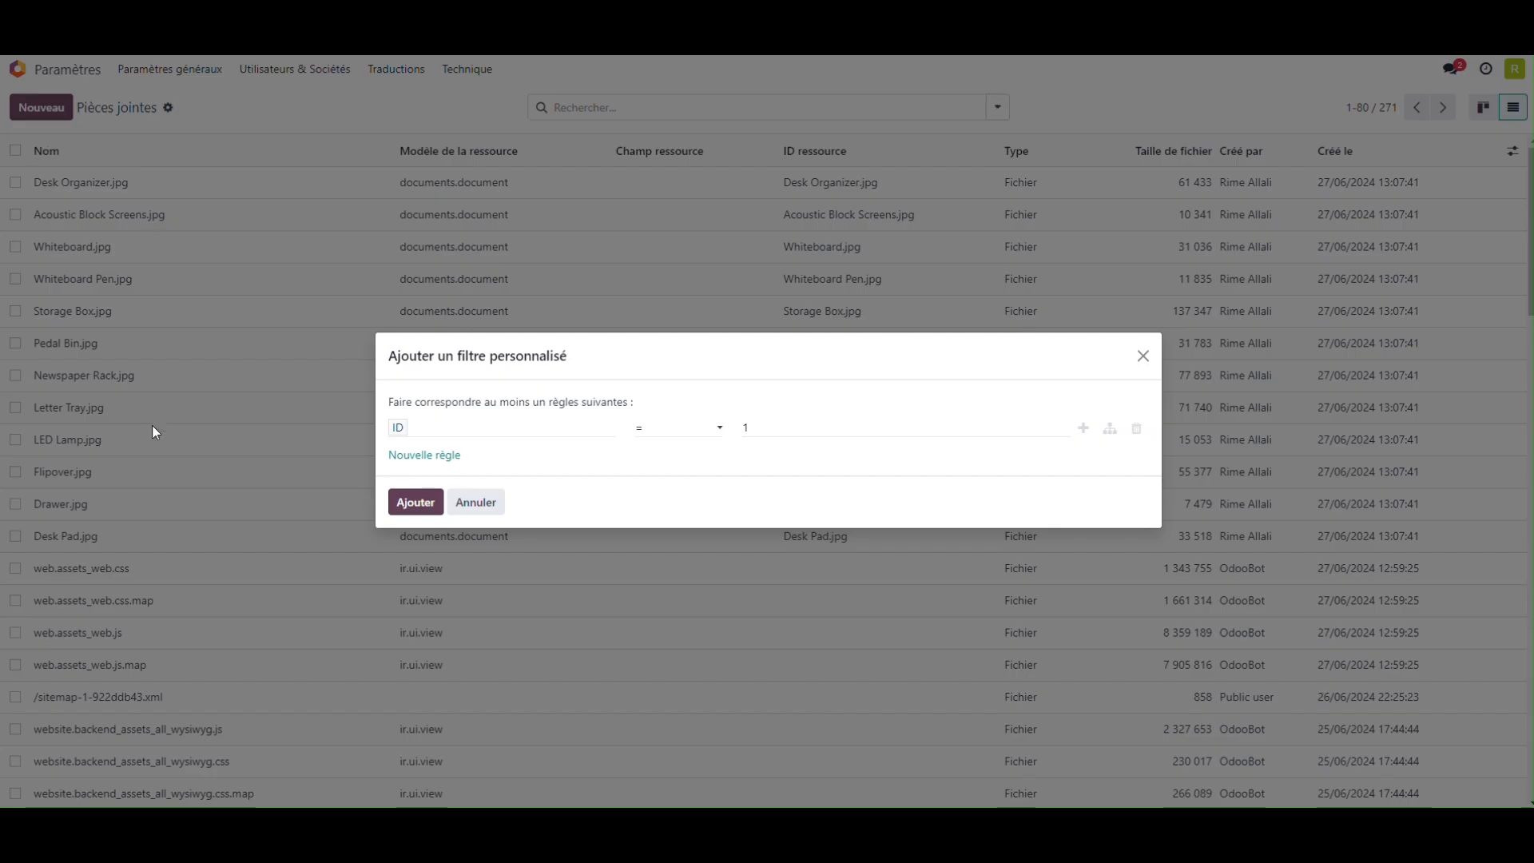
{"action": "left_click", "coordinate": [496, 432]}
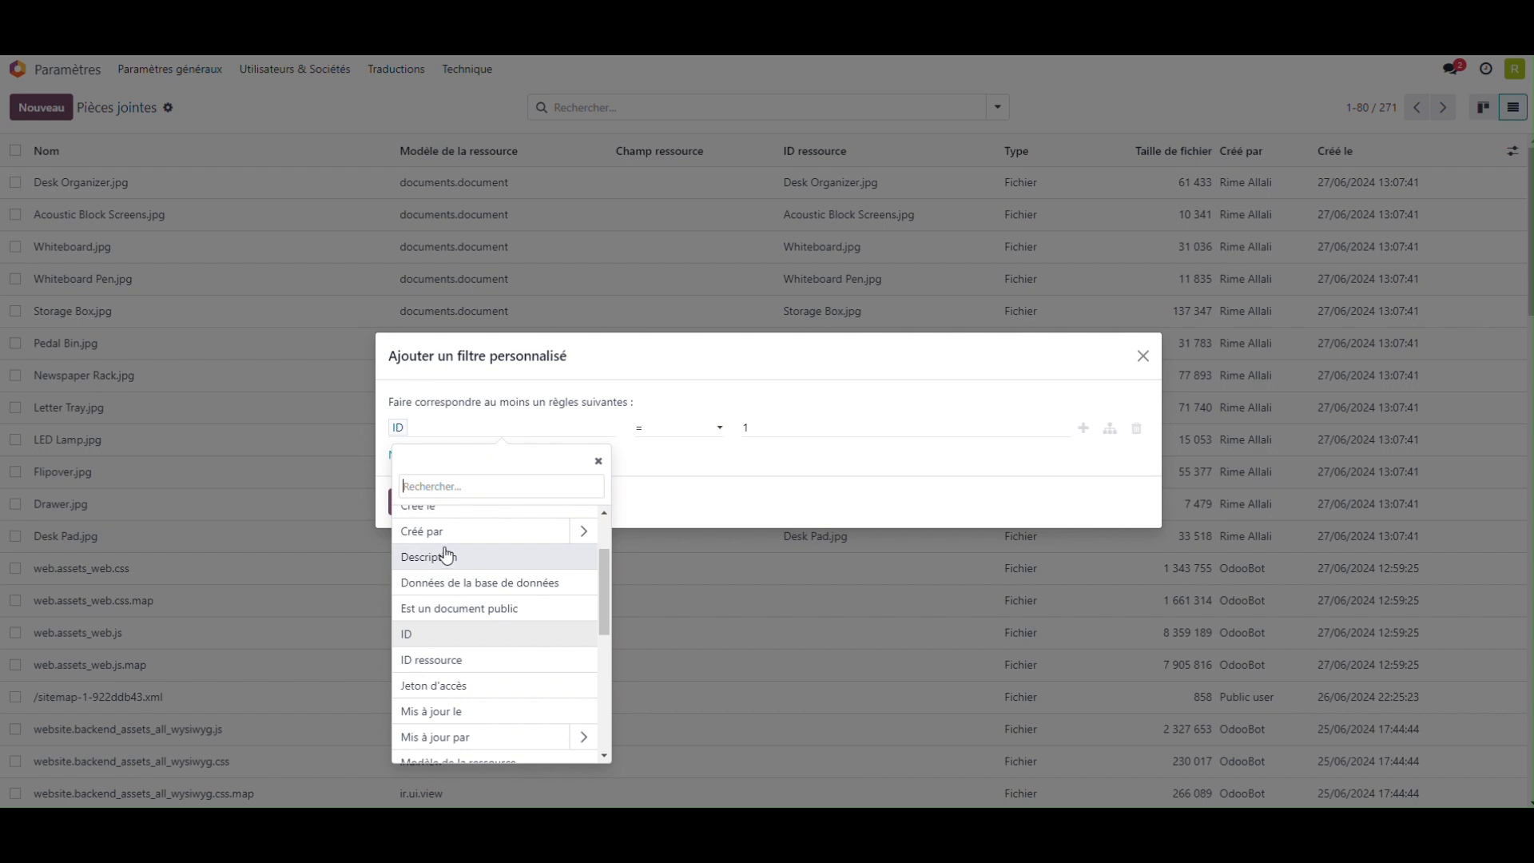
{"action": "left_click", "coordinate": [438, 531]}
{"action": "left_click", "coordinate": [787, 428]}
{"action": "left_click", "coordinate": [784, 452]}
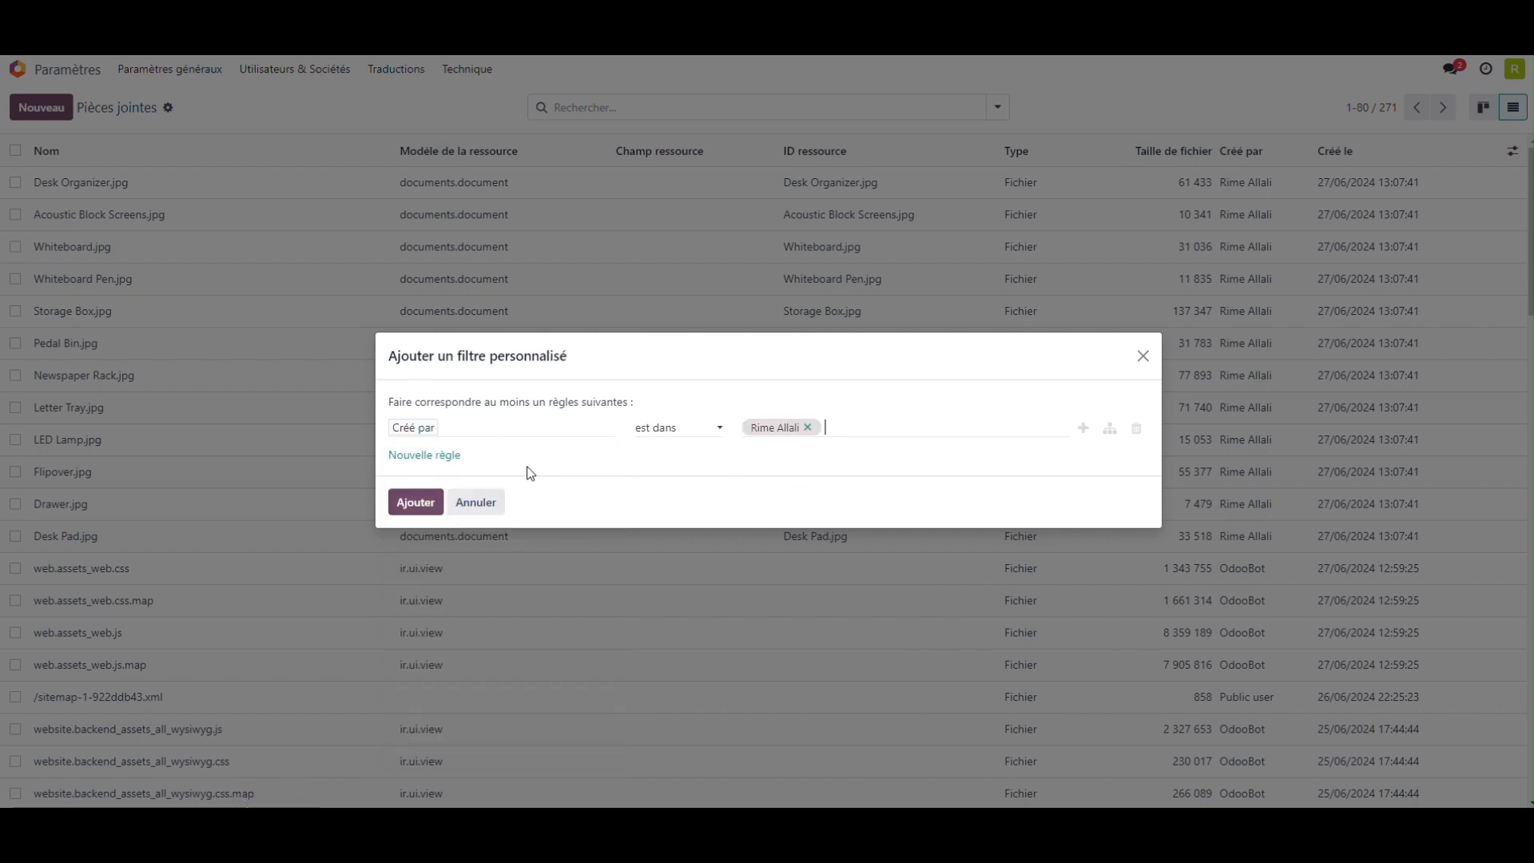
Step: Add a second filter rule, Créé le > 27/06/2024 12:08:15
{"action": "left_click", "coordinate": [424, 454]}
{"action": "left_click", "coordinate": [457, 452]}
{"action": "scroll", "coordinate": [466, 604], "scroll_direction": "up", "scroll_amount": 2}
{"action": "left_click", "coordinate": [461, 601]}
{"action": "left_click", "coordinate": [701, 446]}
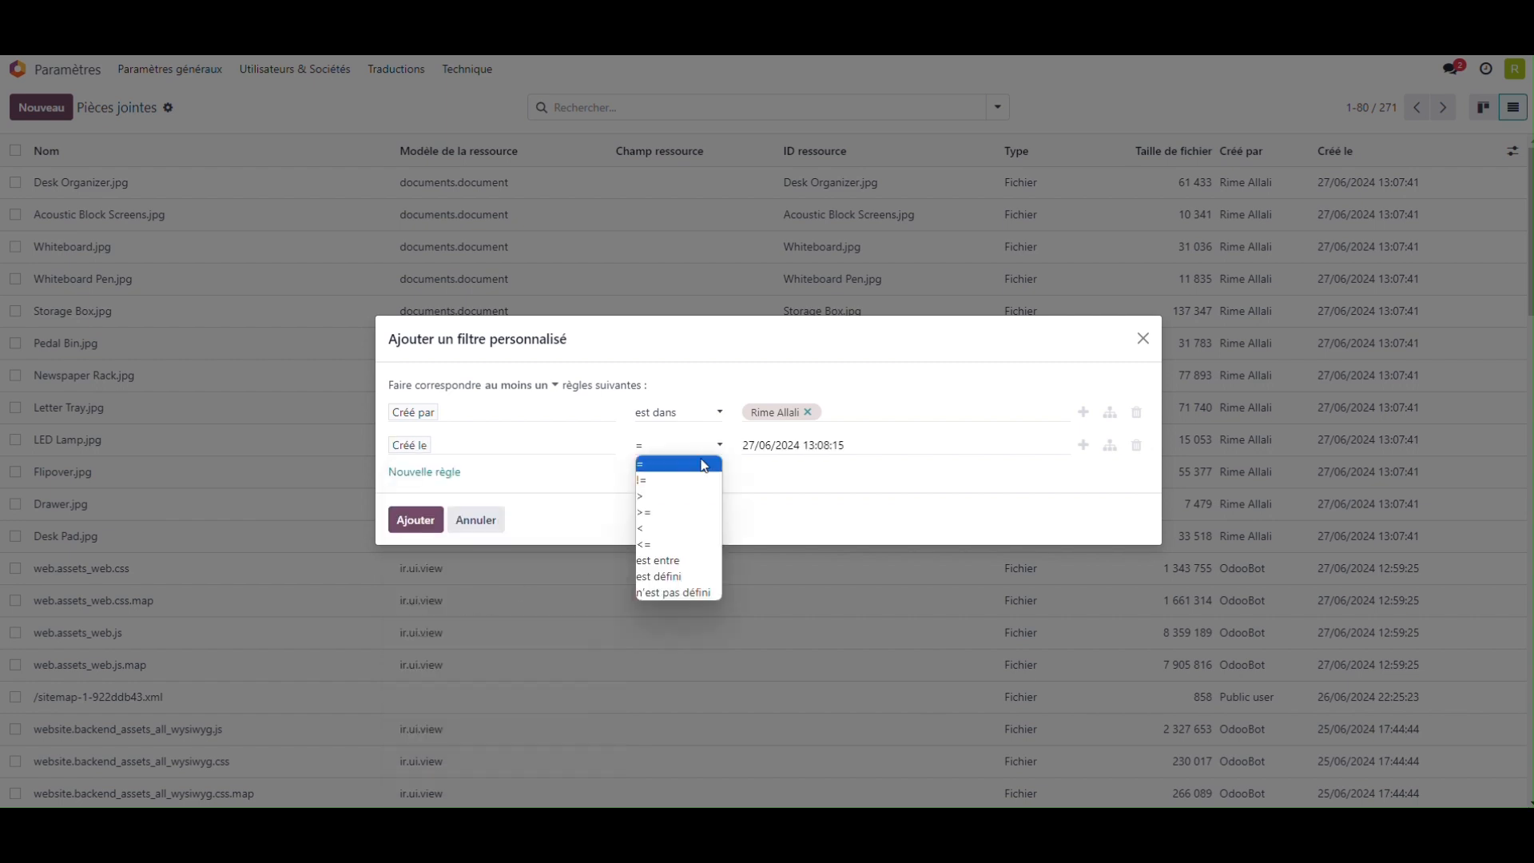
{"action": "left_click", "coordinate": [679, 493]}
{"action": "left_click", "coordinate": [827, 445]}
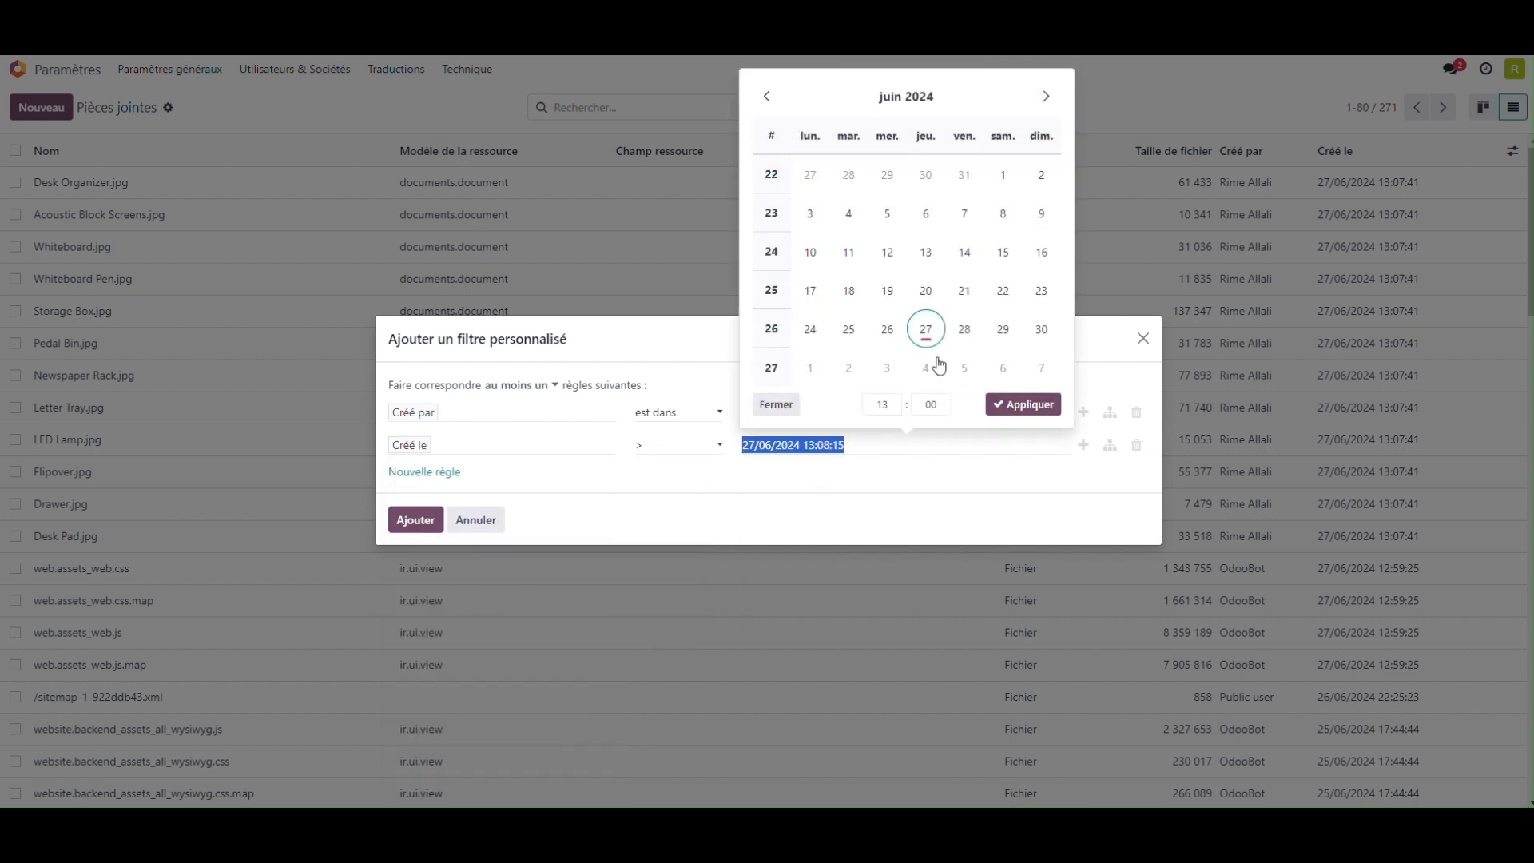
{"action": "left_click", "coordinate": [882, 405]}
{"action": "left_click", "coordinate": [878, 597]}
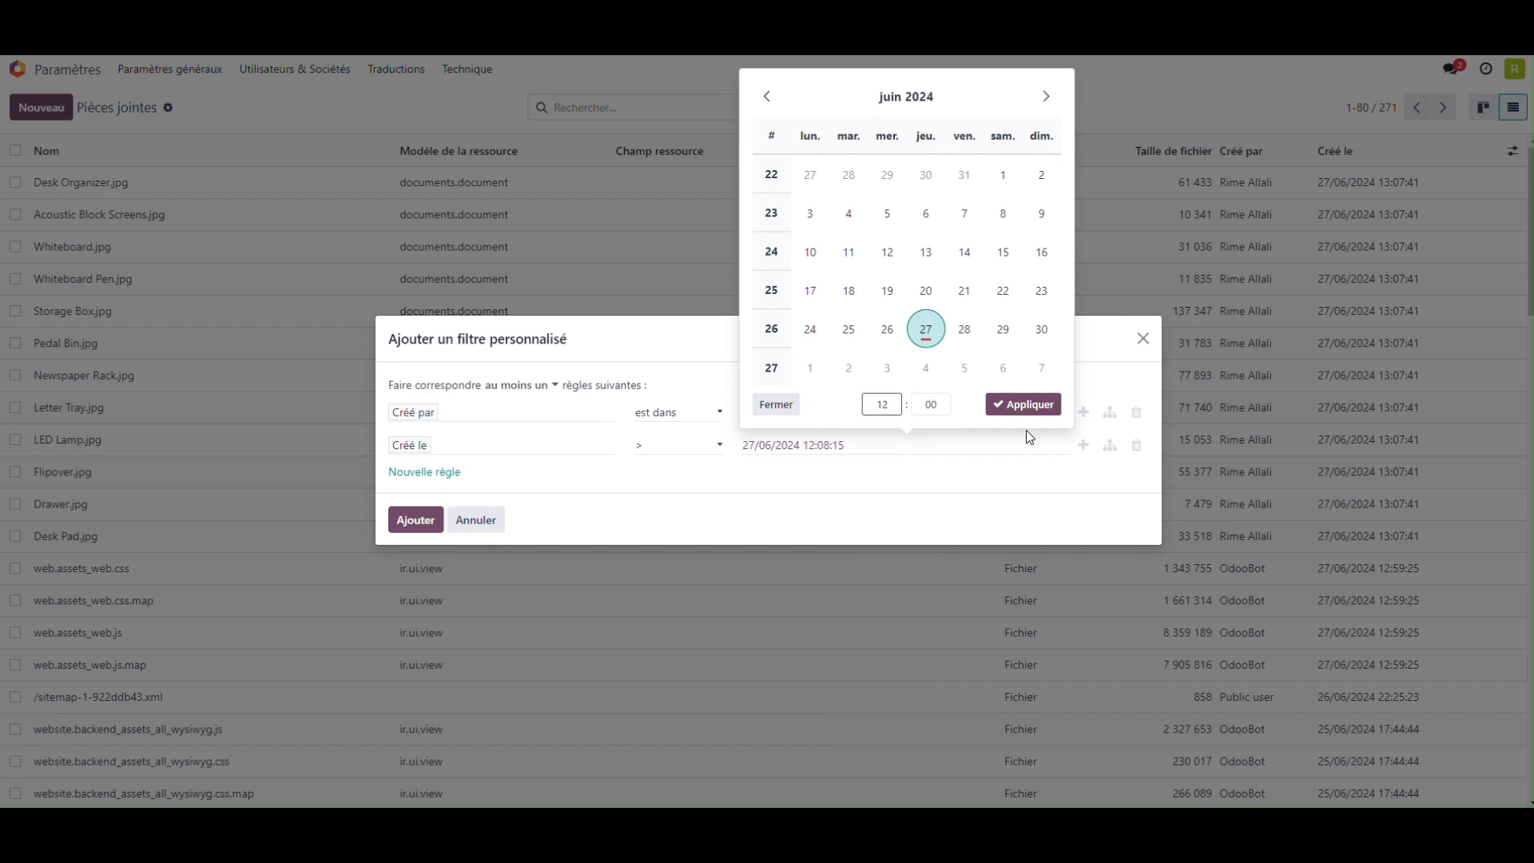
{"action": "left_click", "coordinate": [1024, 414]}
Step: Require tous (all) rules to match and apply the custom filter to the attachments
{"action": "left_click", "coordinate": [519, 385]}
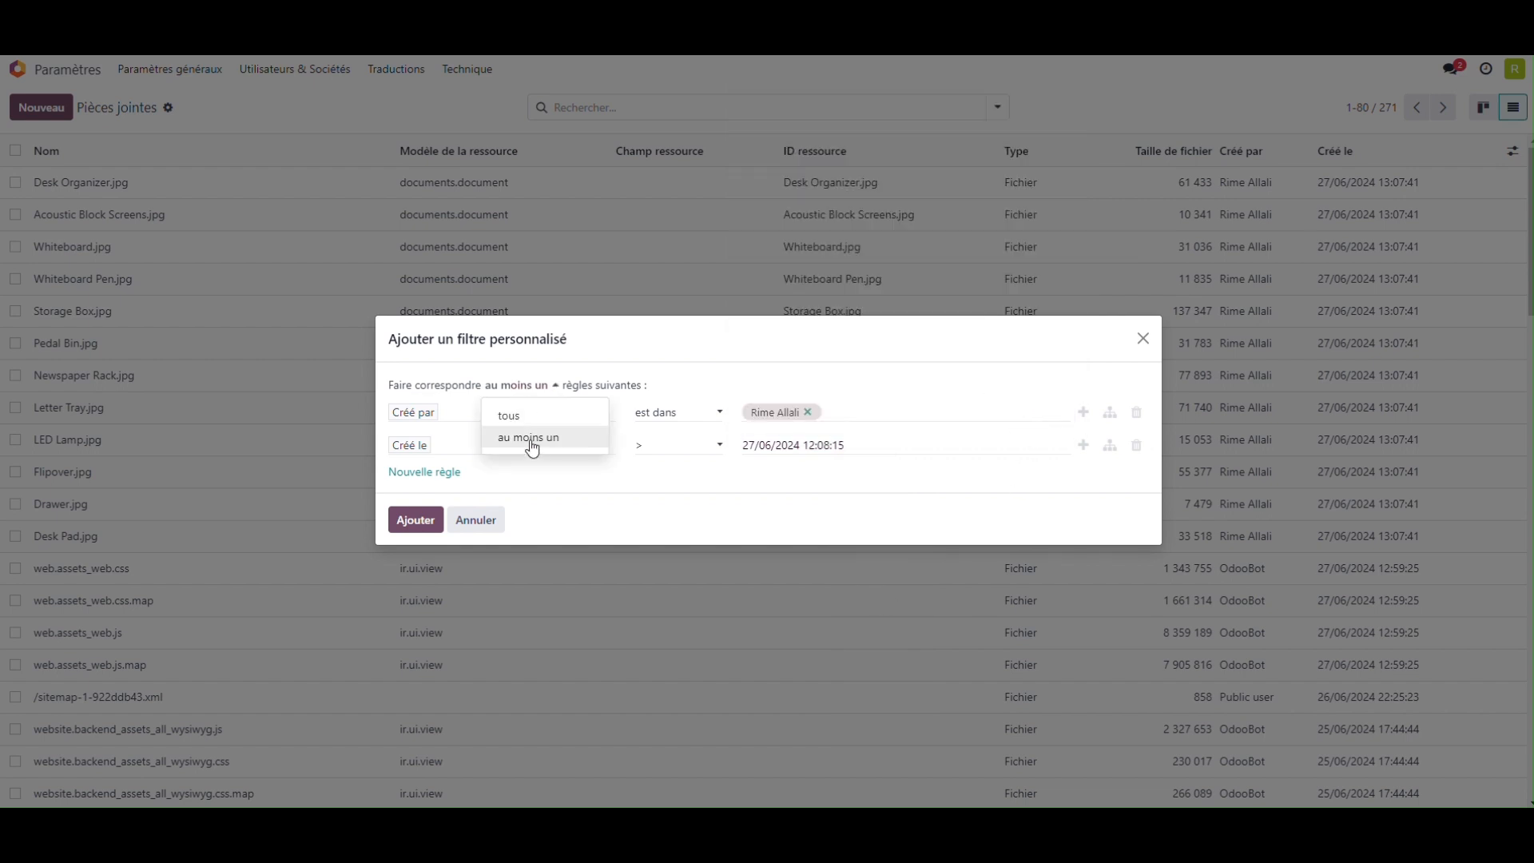
{"action": "left_click", "coordinate": [533, 421]}
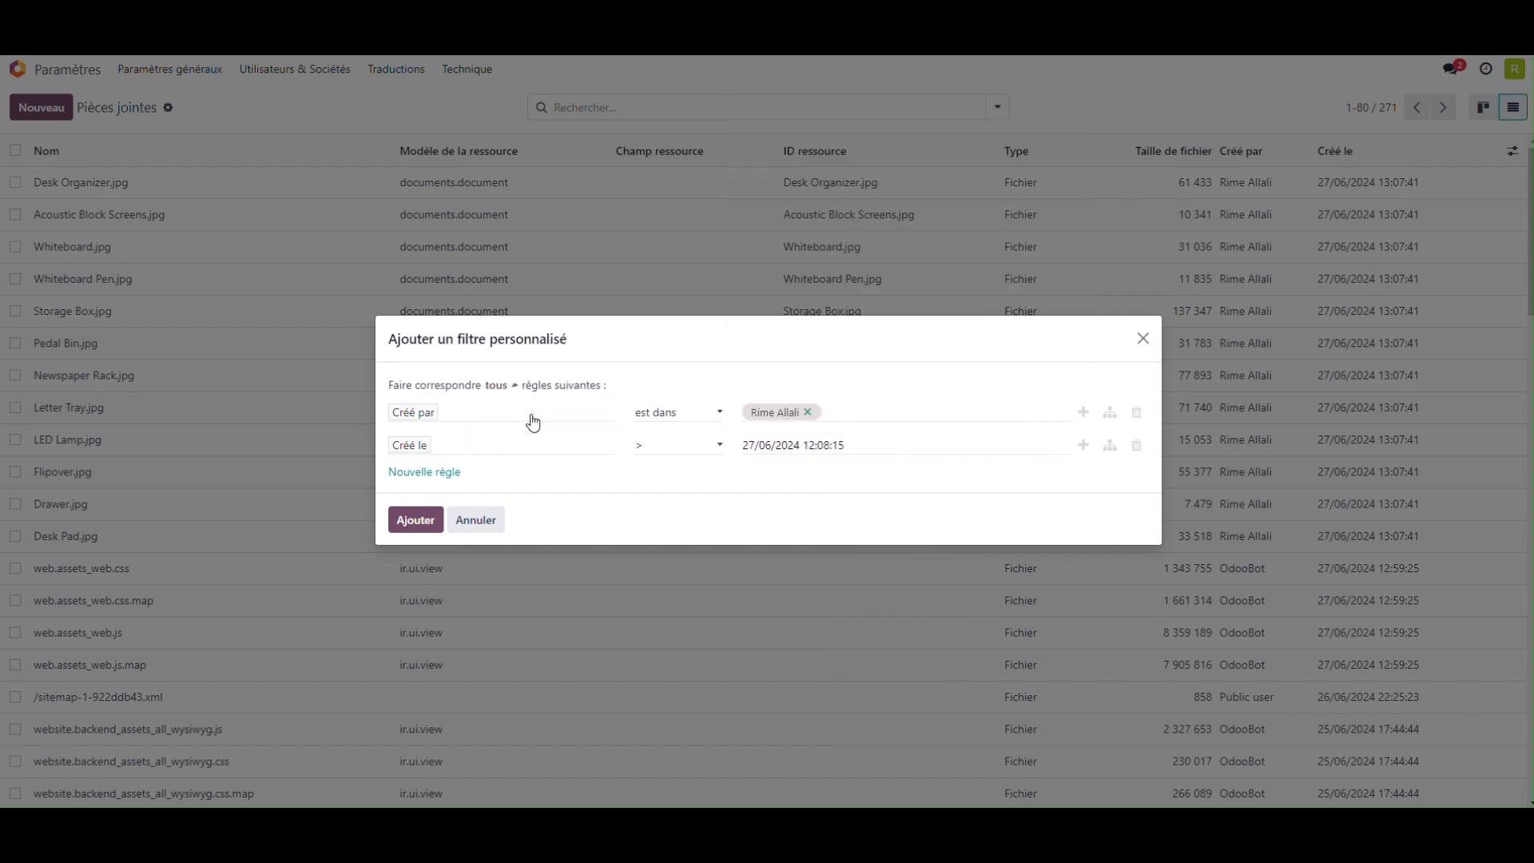
{"action": "left_click", "coordinate": [409, 527]}
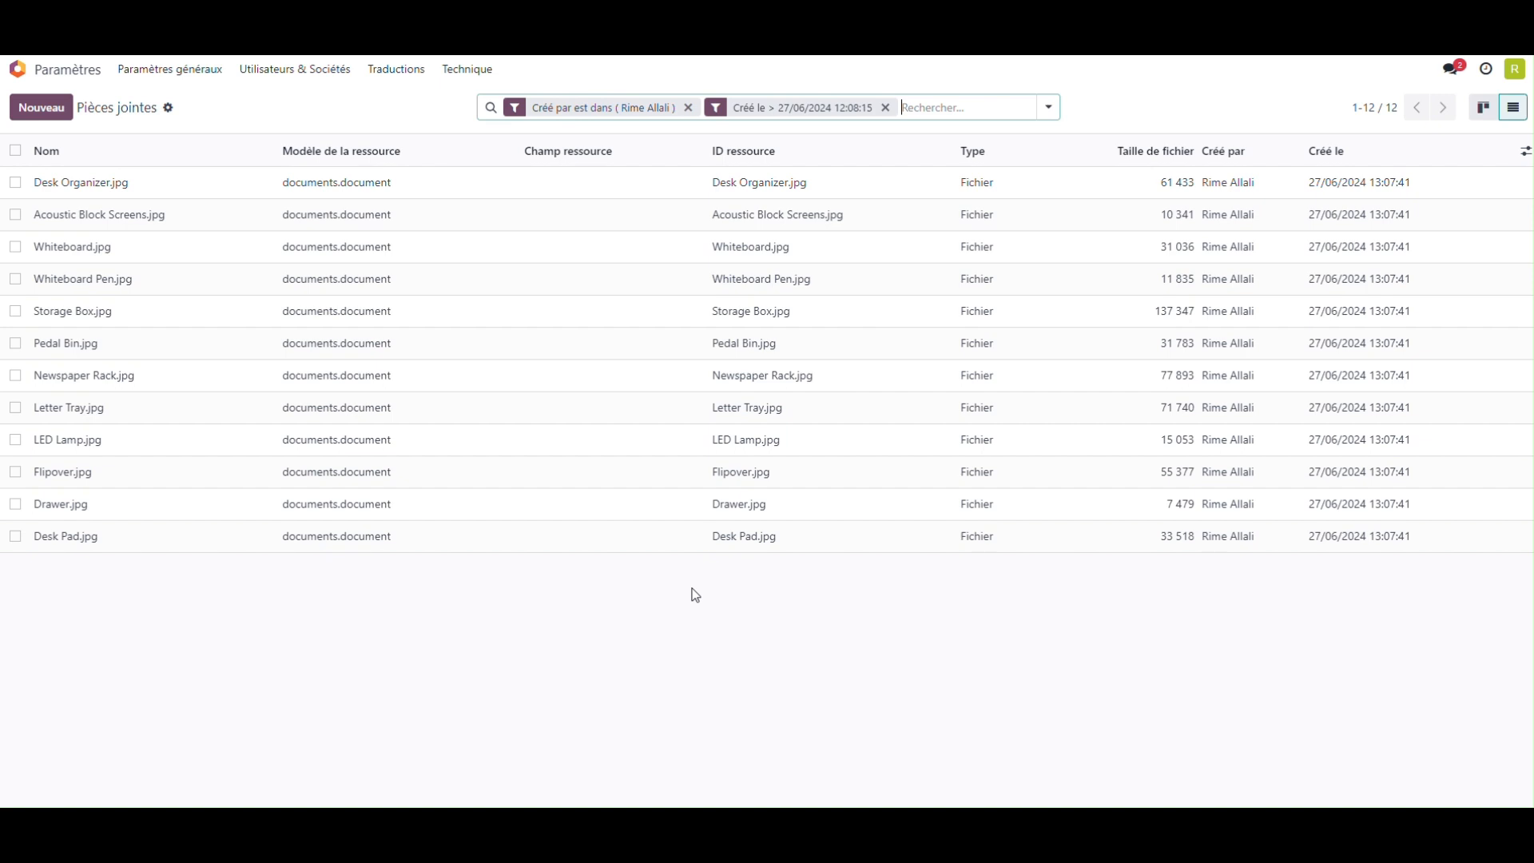
Step: Select all filtered attachments and set up their export as import-compatible for updating the data
{"action": "left_click", "coordinate": [15, 150]}
{"action": "left_click", "coordinate": [835, 107]}
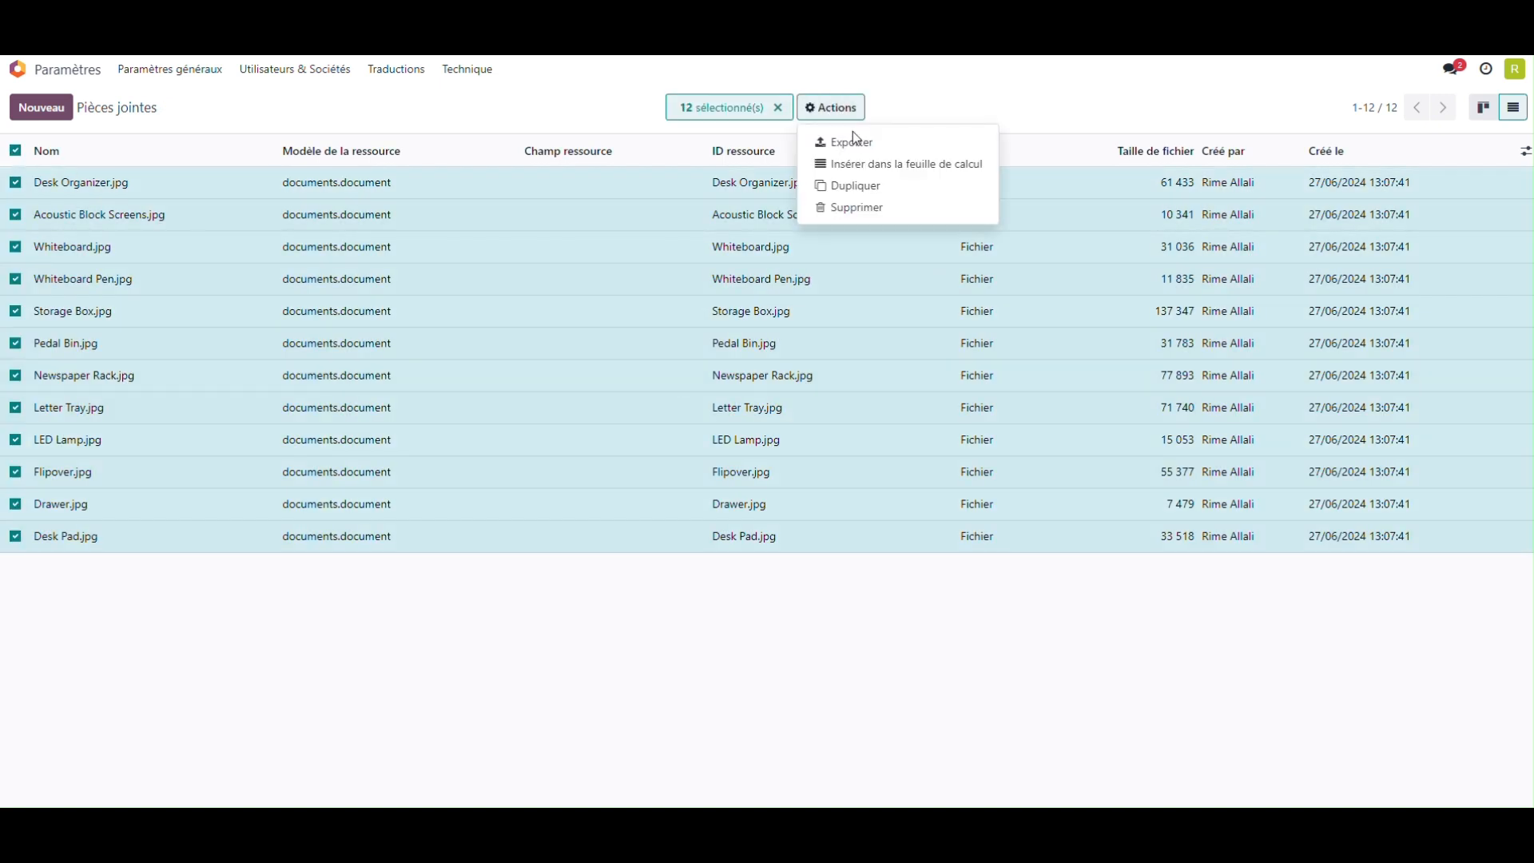
{"action": "left_click", "coordinate": [828, 141]}
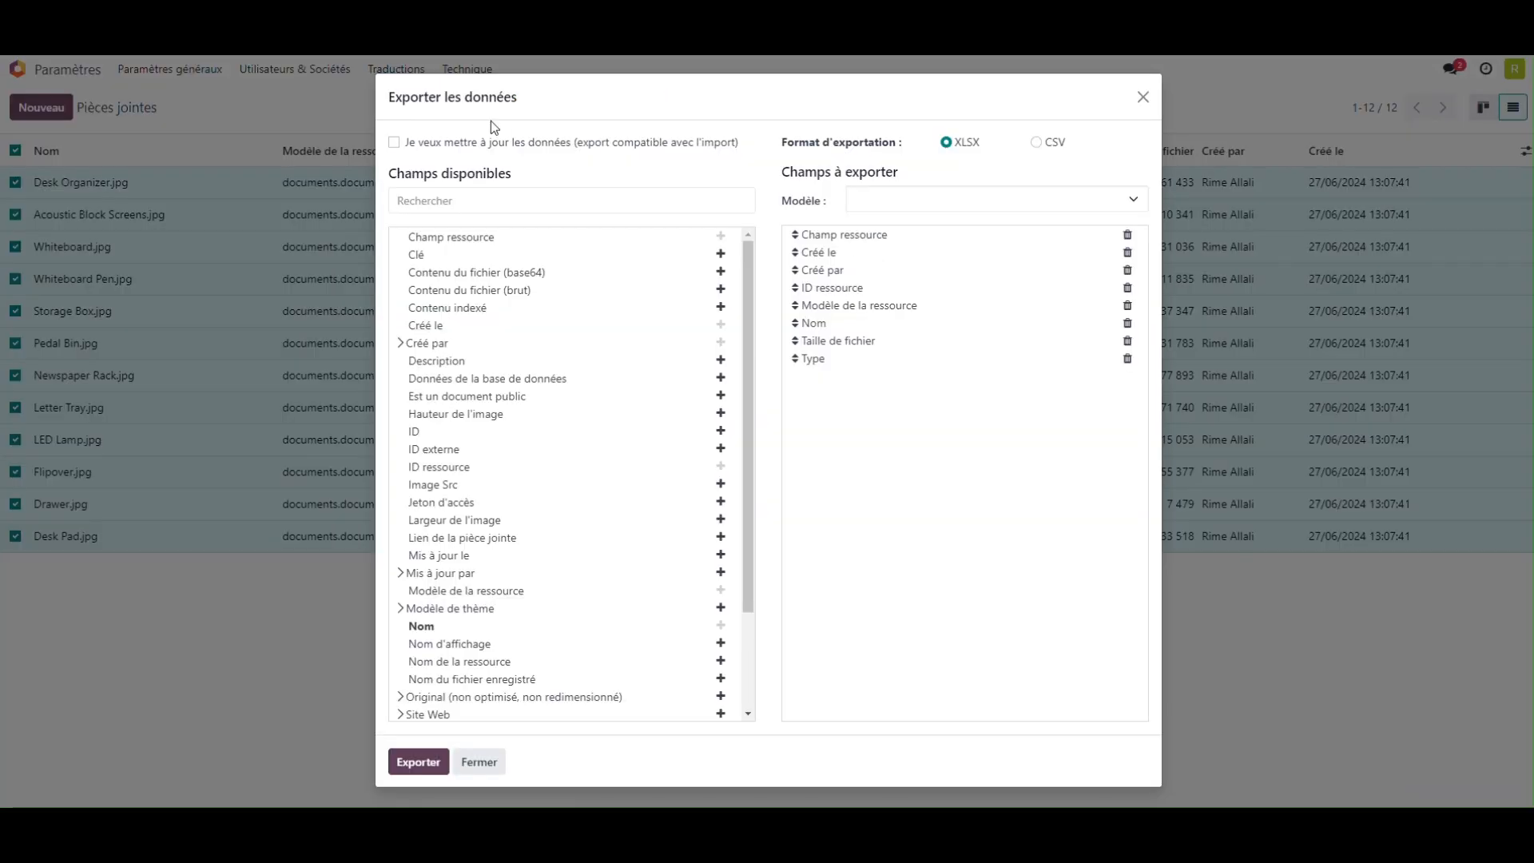
{"action": "left_click", "coordinate": [441, 146]}
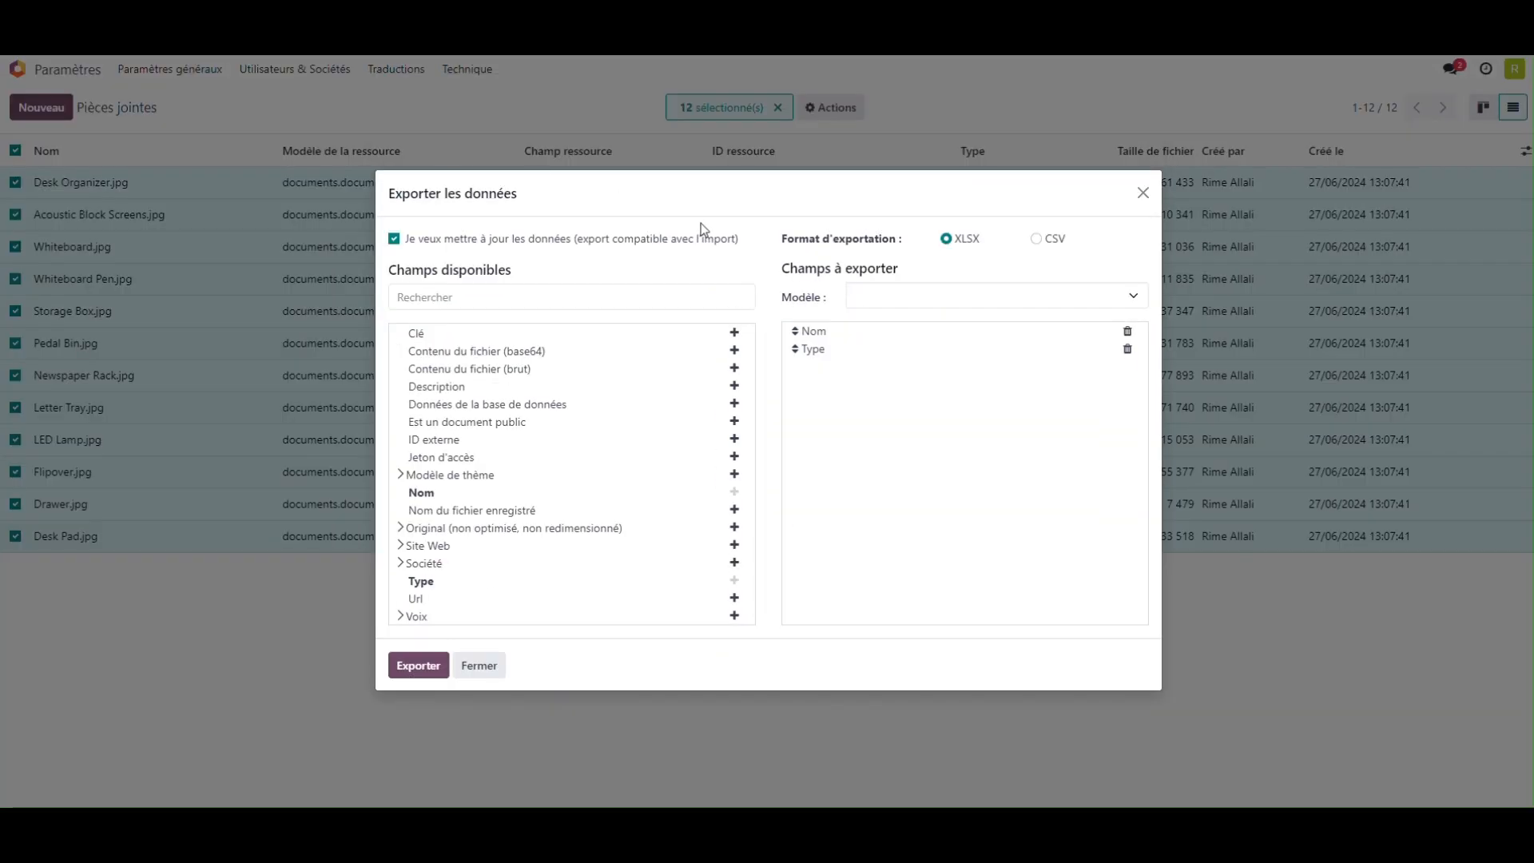
Step: Replace the export fields Type and Nom with Est un document public and export the attachments as XLSX
{"action": "left_click", "coordinate": [1127, 349]}
{"action": "left_click", "coordinate": [1128, 330]}
{"action": "left_click", "coordinate": [548, 297]}
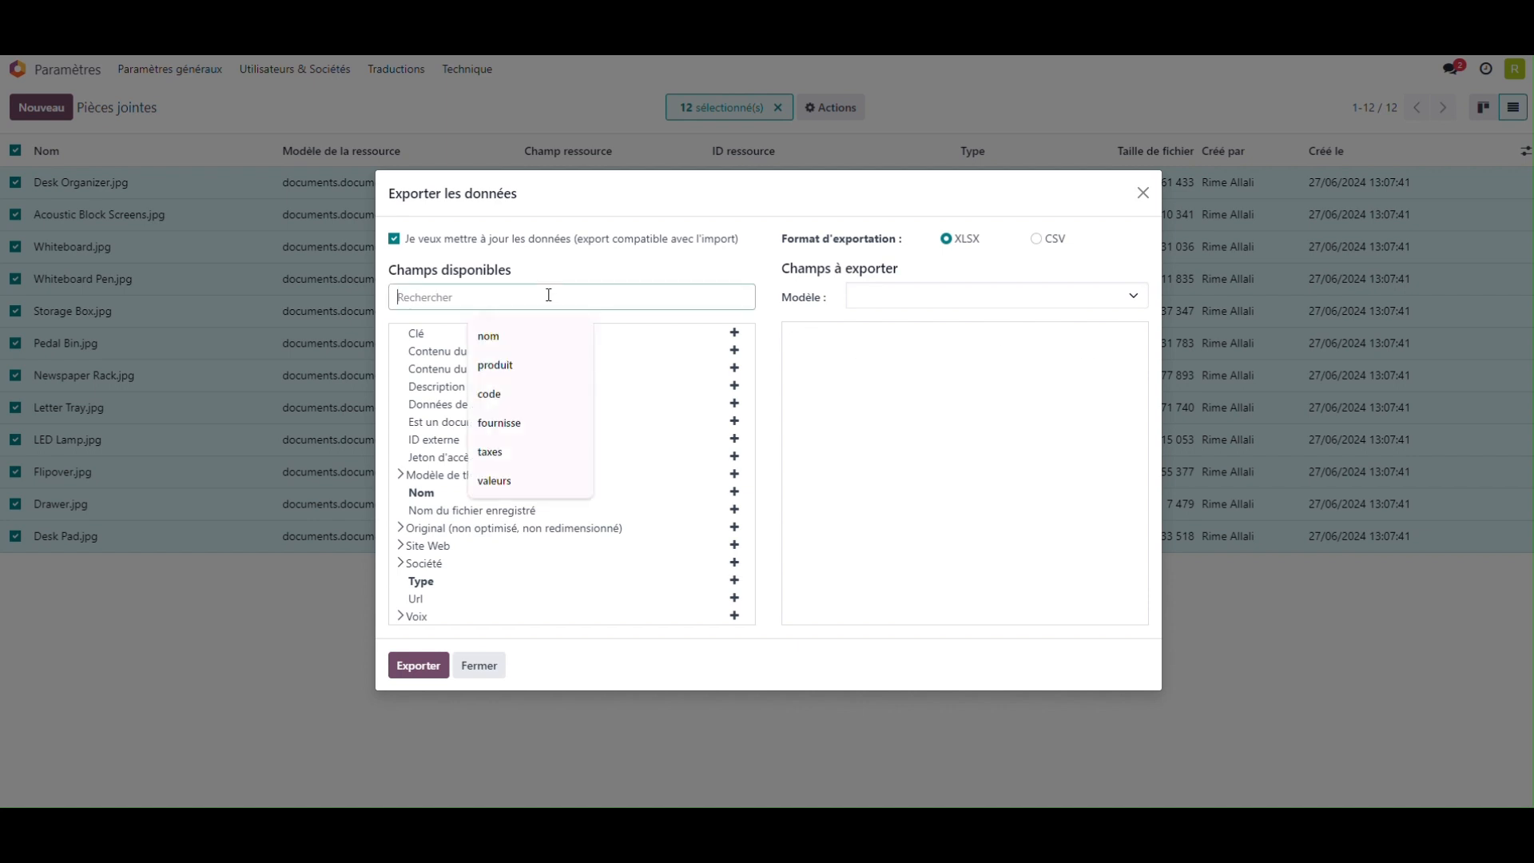
{"action": "type", "text": "est"}
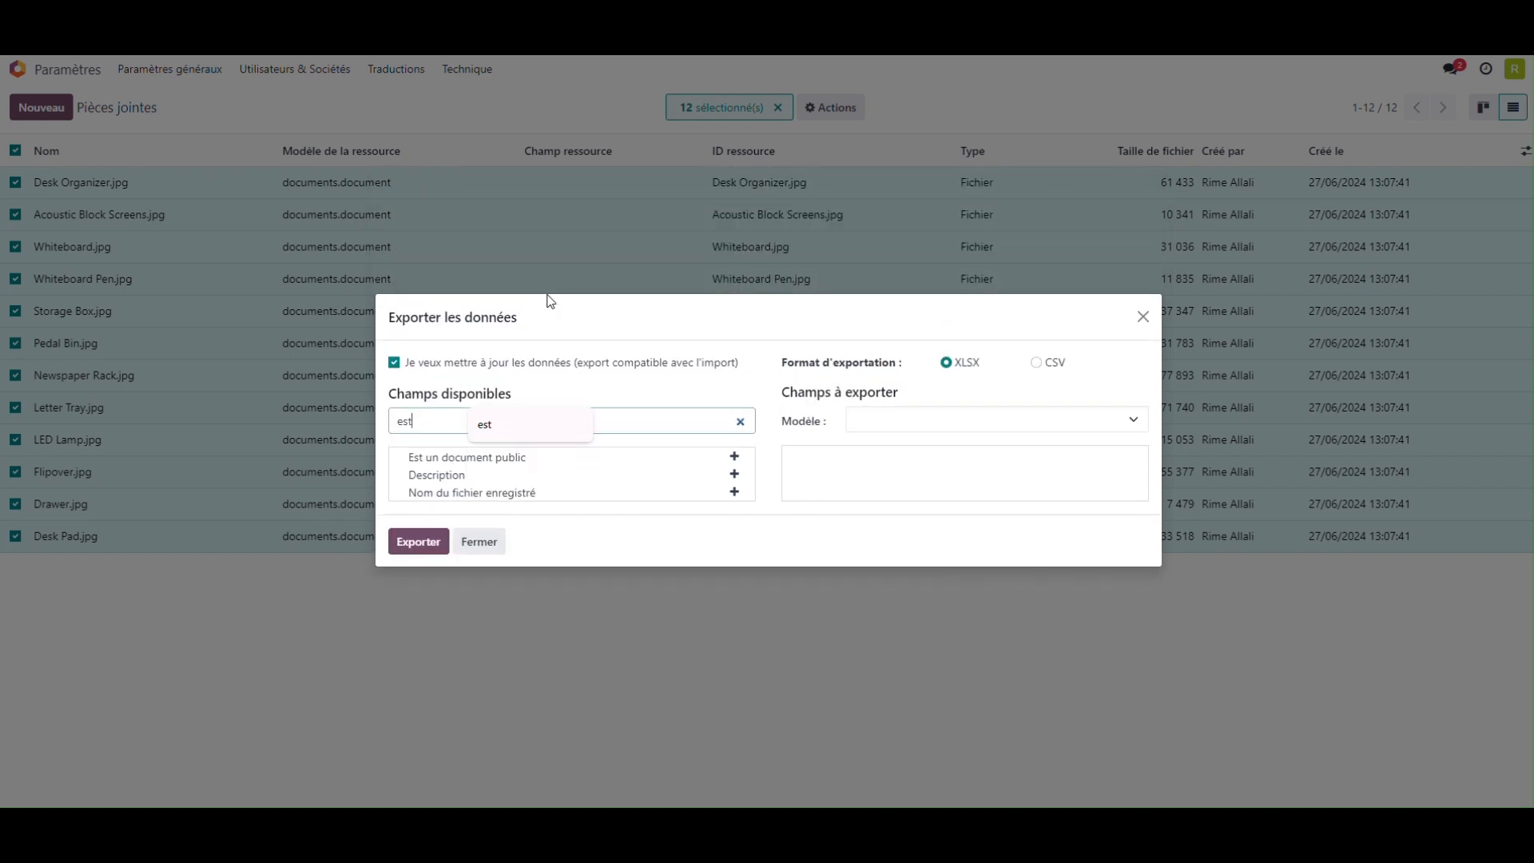
{"action": "left_click", "coordinate": [734, 456]}
{"action": "left_click", "coordinate": [416, 542]}
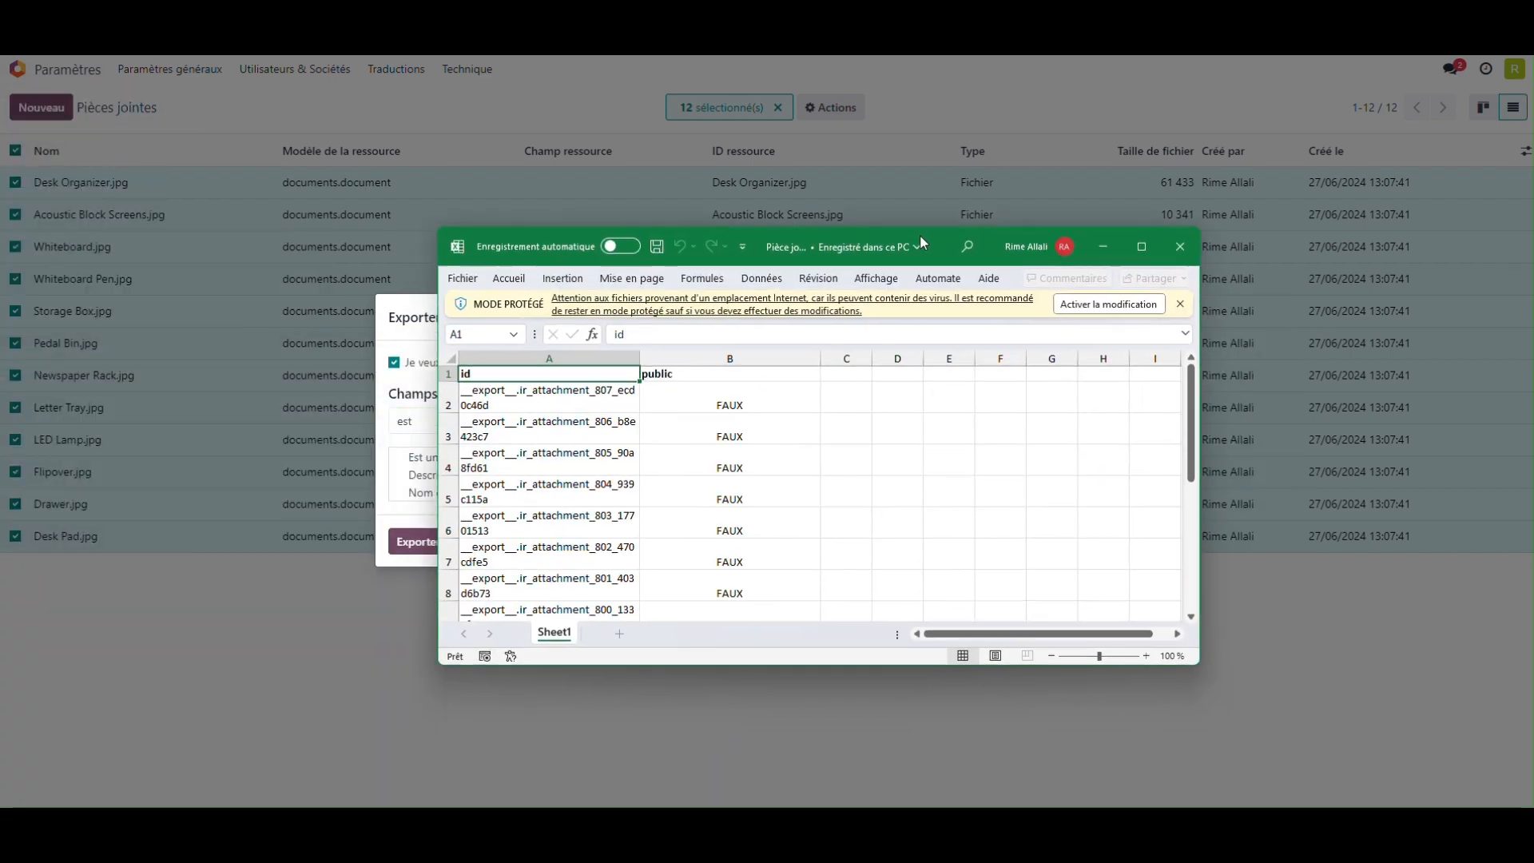
Step: Enable editing in the exported Excel workbook and set the public value in B2 to VRAI
{"action": "left_click", "coordinate": [1036, 170]}
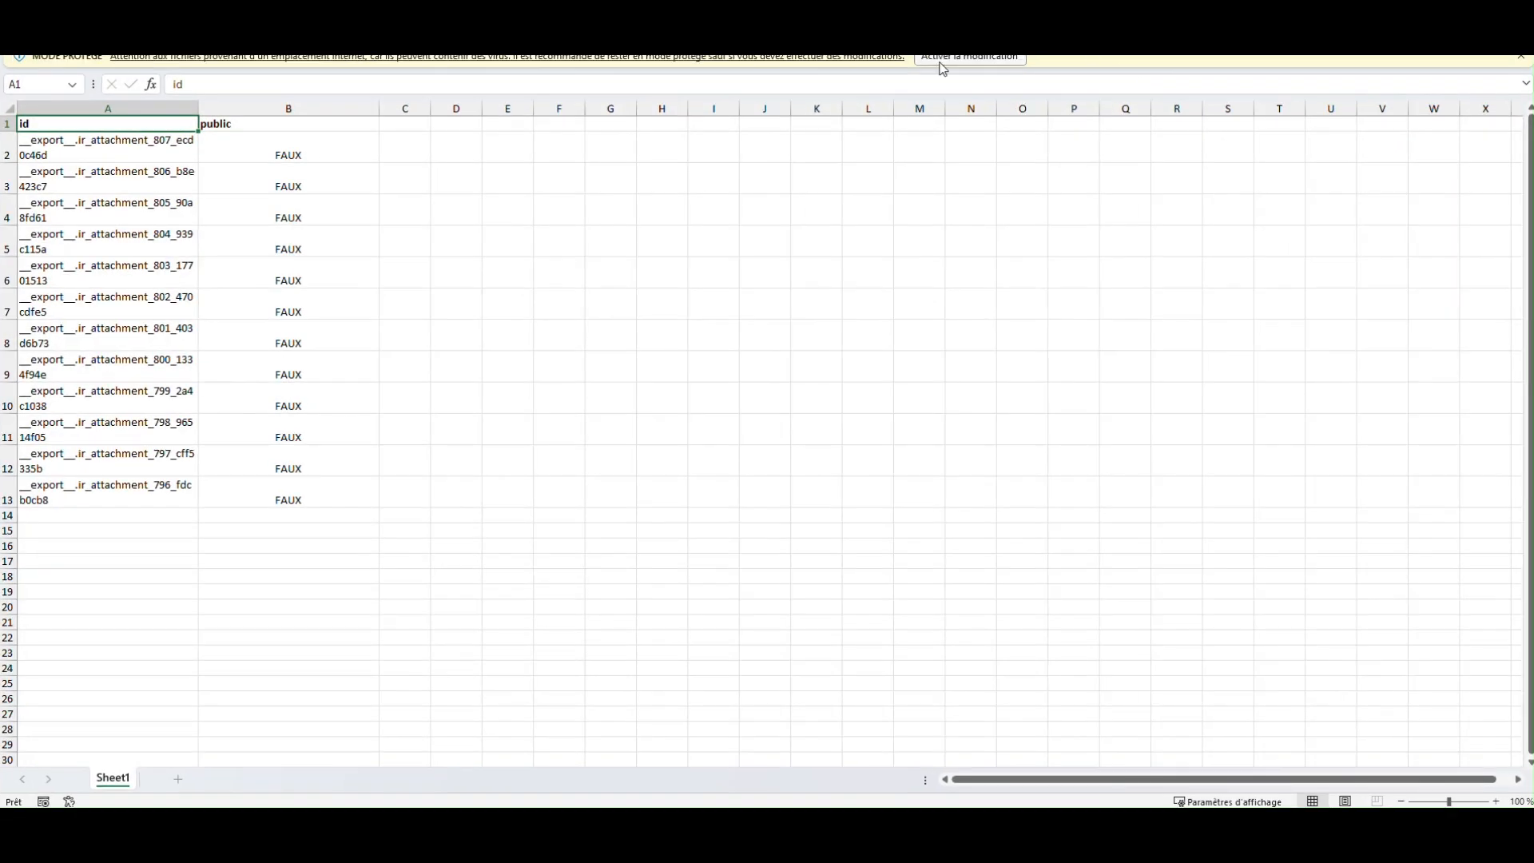
{"action": "left_click", "coordinate": [535, 391]}
{"action": "left_click", "coordinate": [292, 200]}
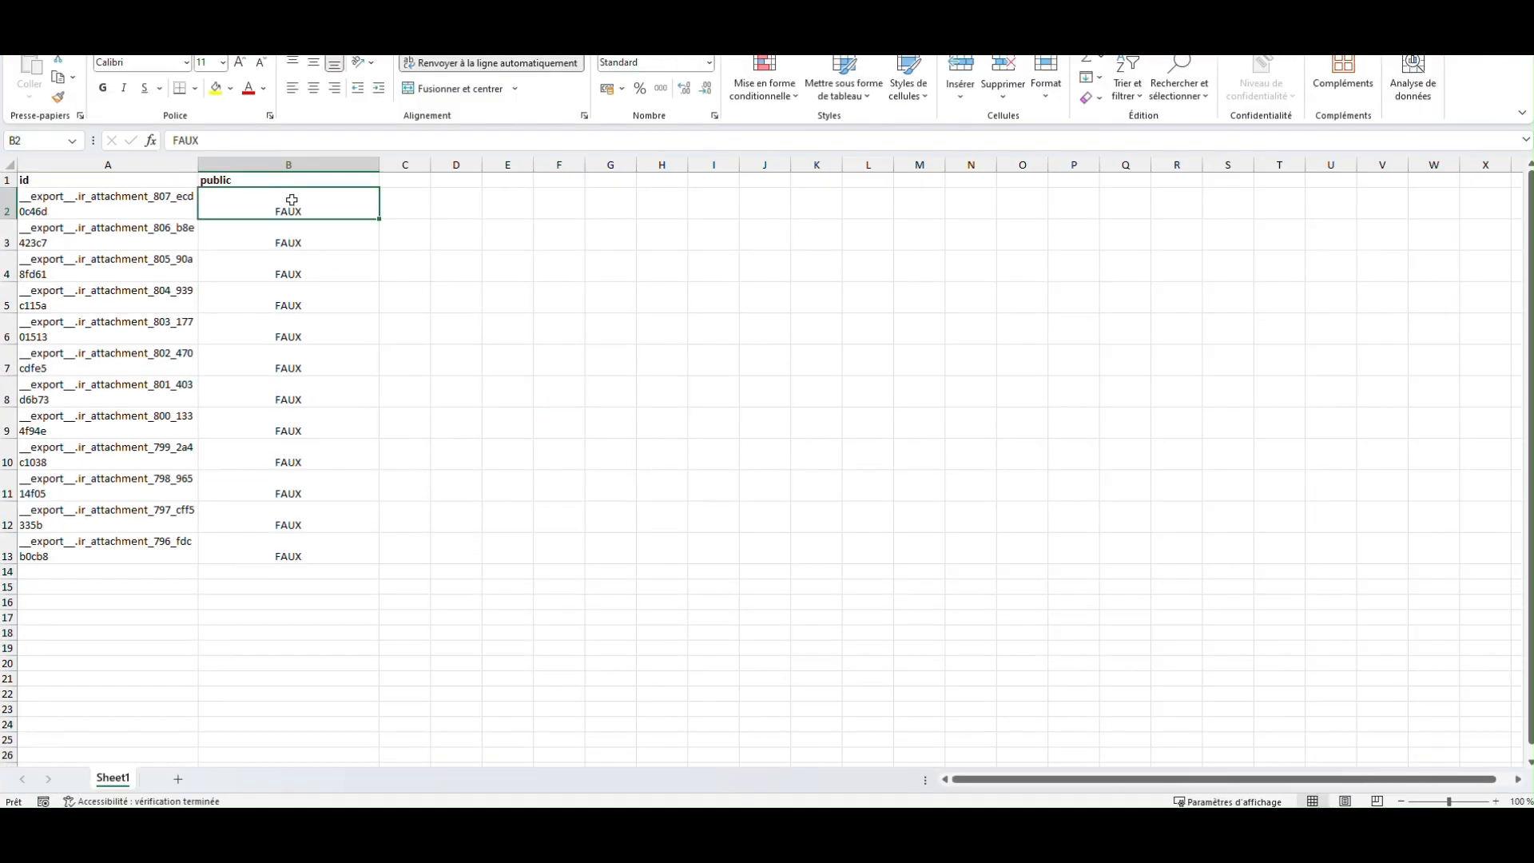
{"action": "type", "text": "VRAI"}
{"action": "key", "text": "Return"}
Step: Copy VRAI from B2 to the public cells B3 through B13 and close the workbook
{"action": "left_click", "coordinate": [302, 195]}
{"action": "key", "text": "ctrl+c"}
{"action": "left_click_drag", "start_coordinate": [279, 236], "coordinate": [290, 551]}
{"action": "key", "text": "ctrl+v"}
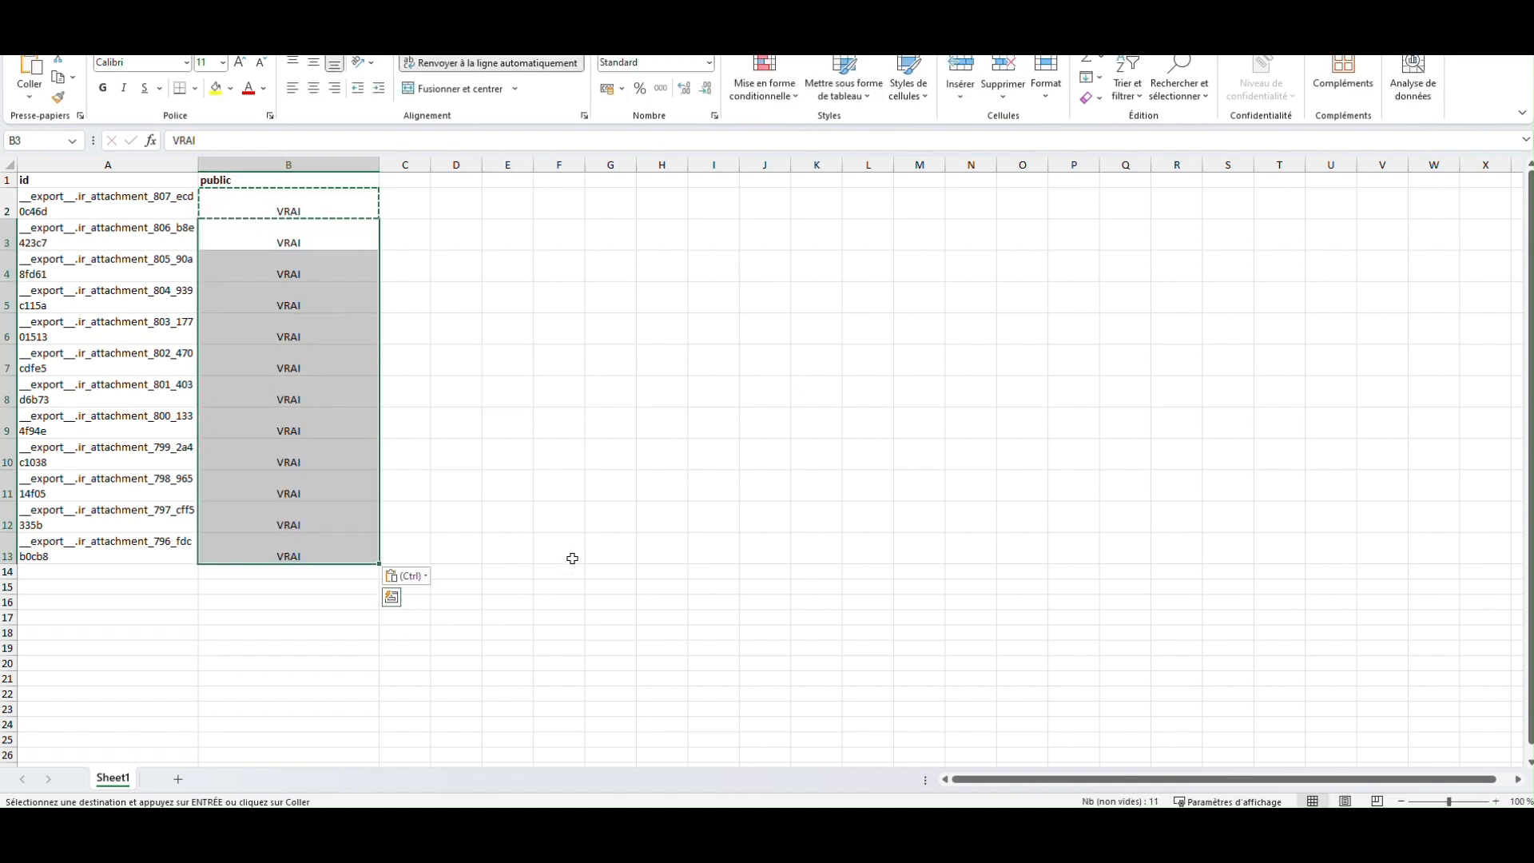
{"action": "left_click", "coordinate": [607, 543]}
{"action": "key", "text": "Escape"}
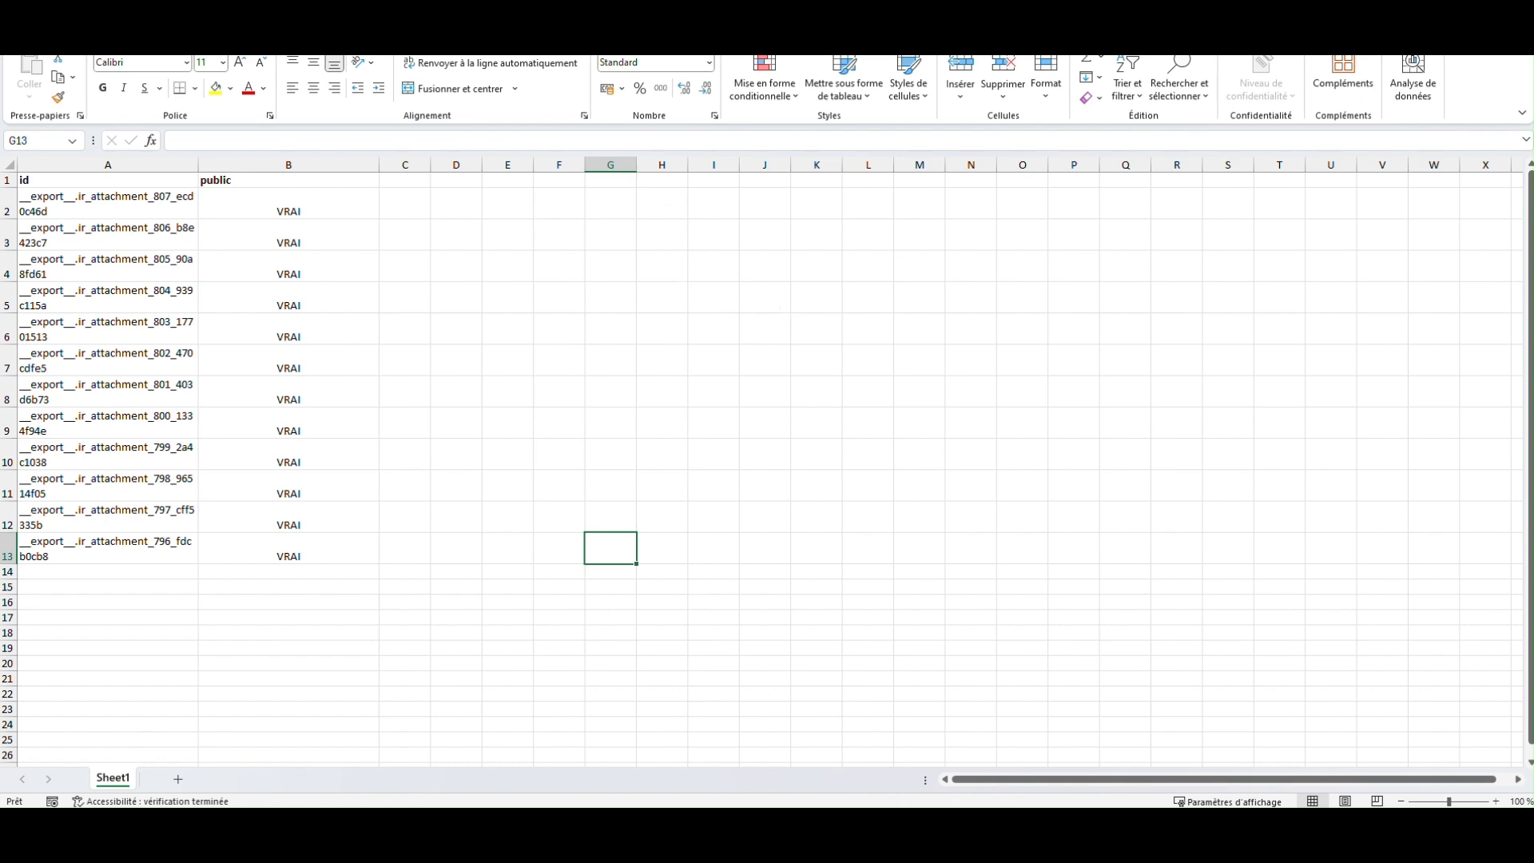
{"action": "left_click", "coordinate": [1516, 12]}
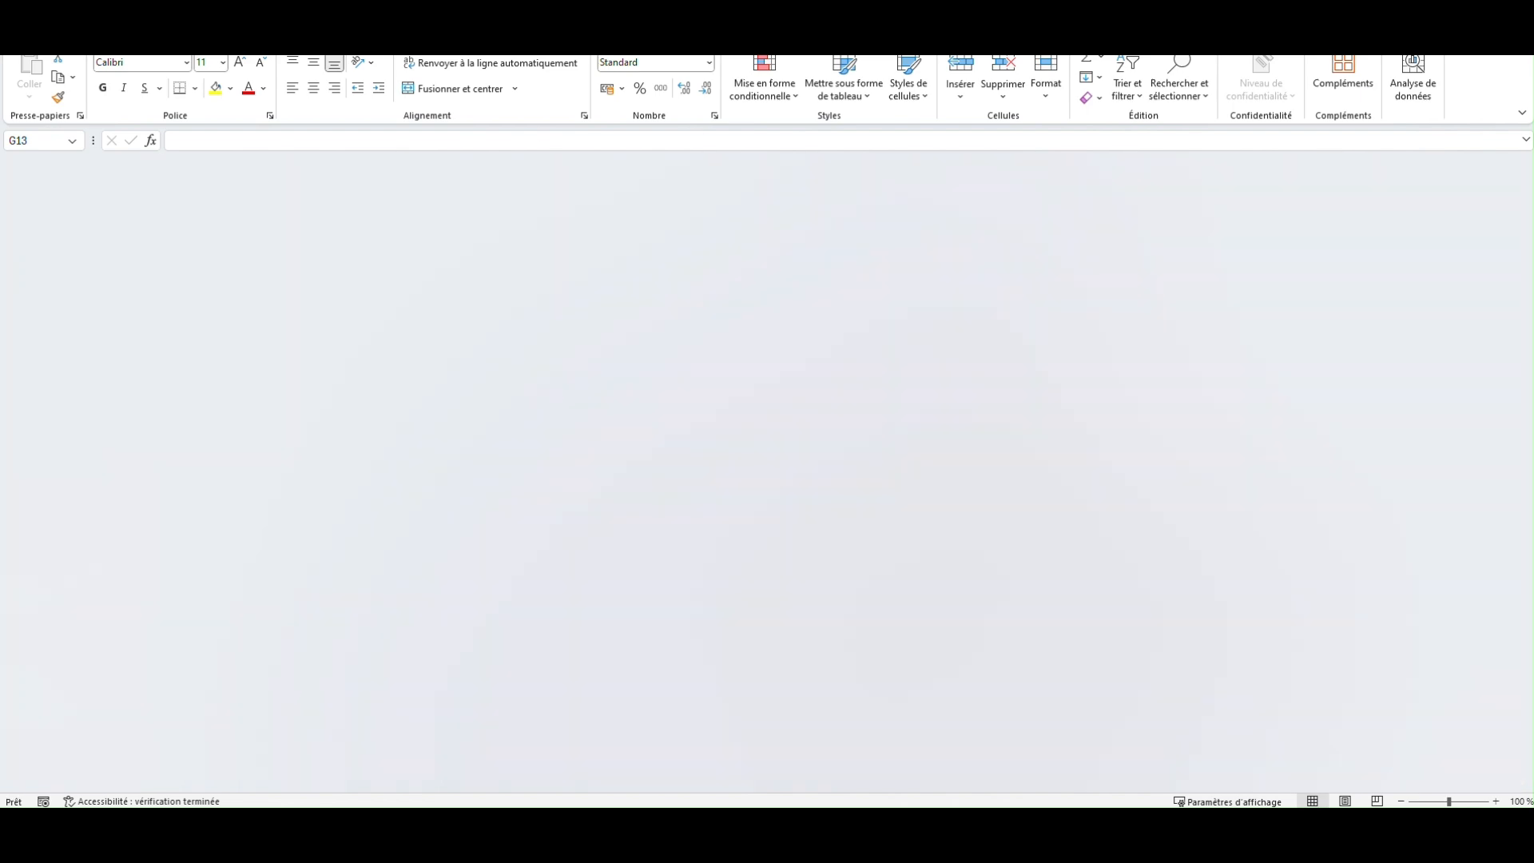
Step: Leave the export, deselect the attachments, and test and import the edited file "Pièce jointe (ir.attachment) (6)" into Pièces jointes
{"action": "left_click", "coordinate": [1142, 316]}
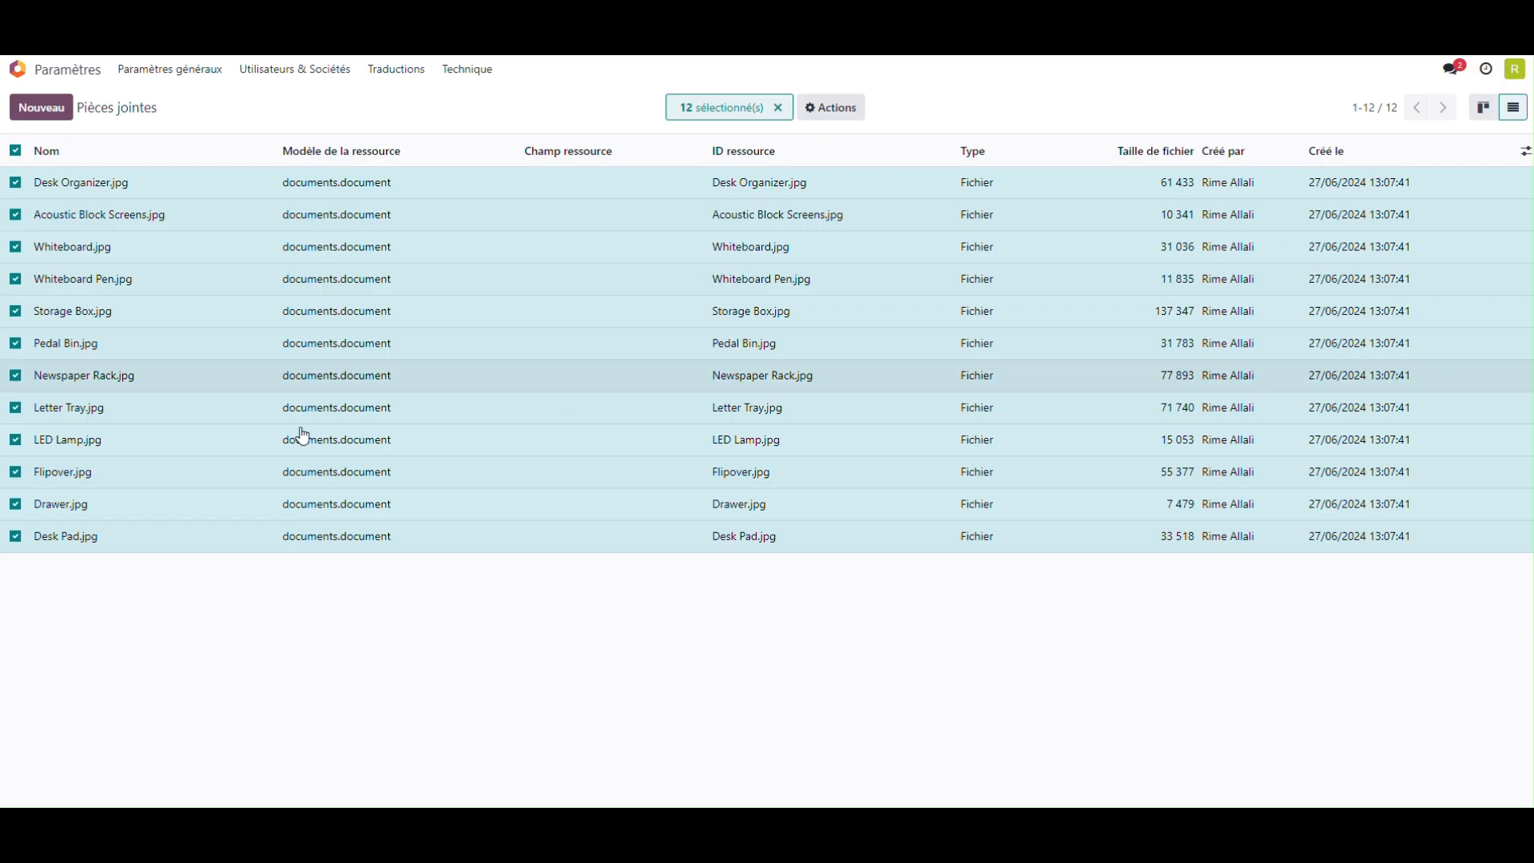
{"action": "left_click", "coordinate": [16, 150]}
{"action": "left_click", "coordinate": [167, 108]}
{"action": "left_click", "coordinate": [210, 153]}
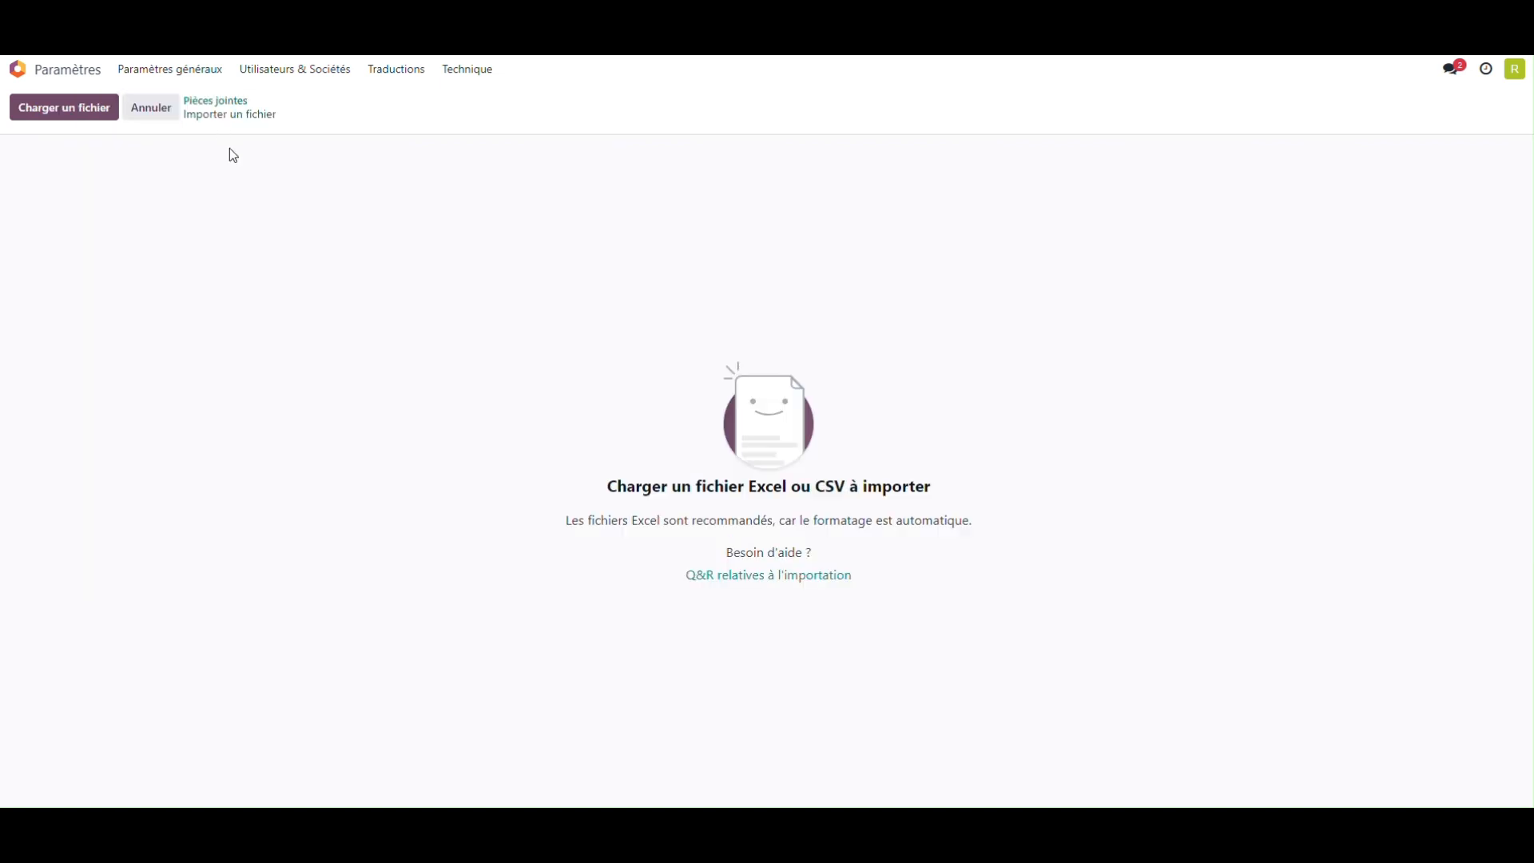
{"action": "left_click", "coordinate": [48, 116]}
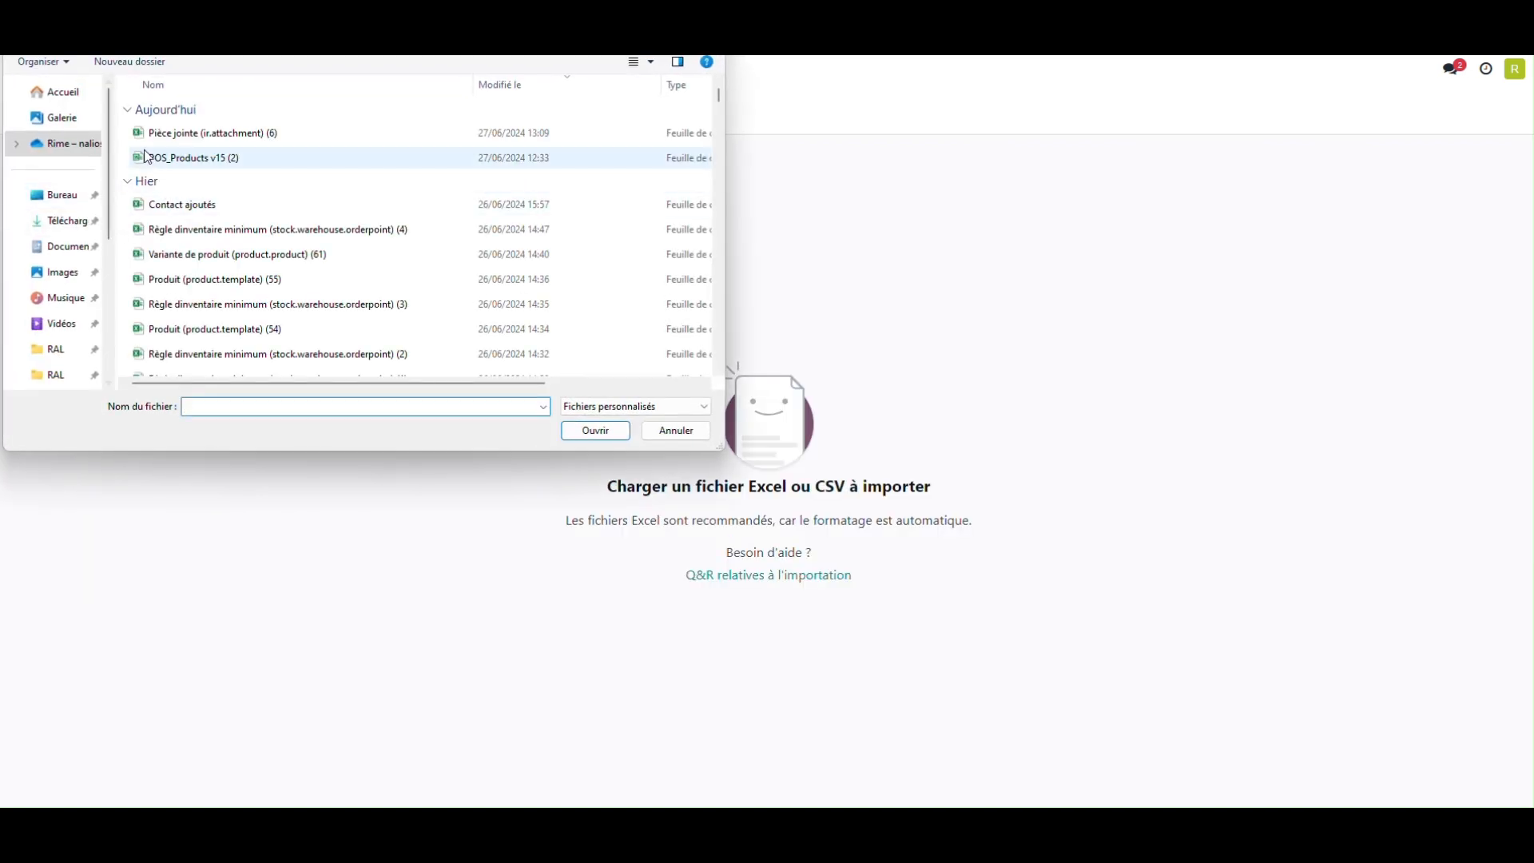
{"action": "double_click", "coordinate": [210, 134]}
{"action": "left_click", "coordinate": [108, 112]}
{"action": "left_click", "coordinate": [41, 107]}
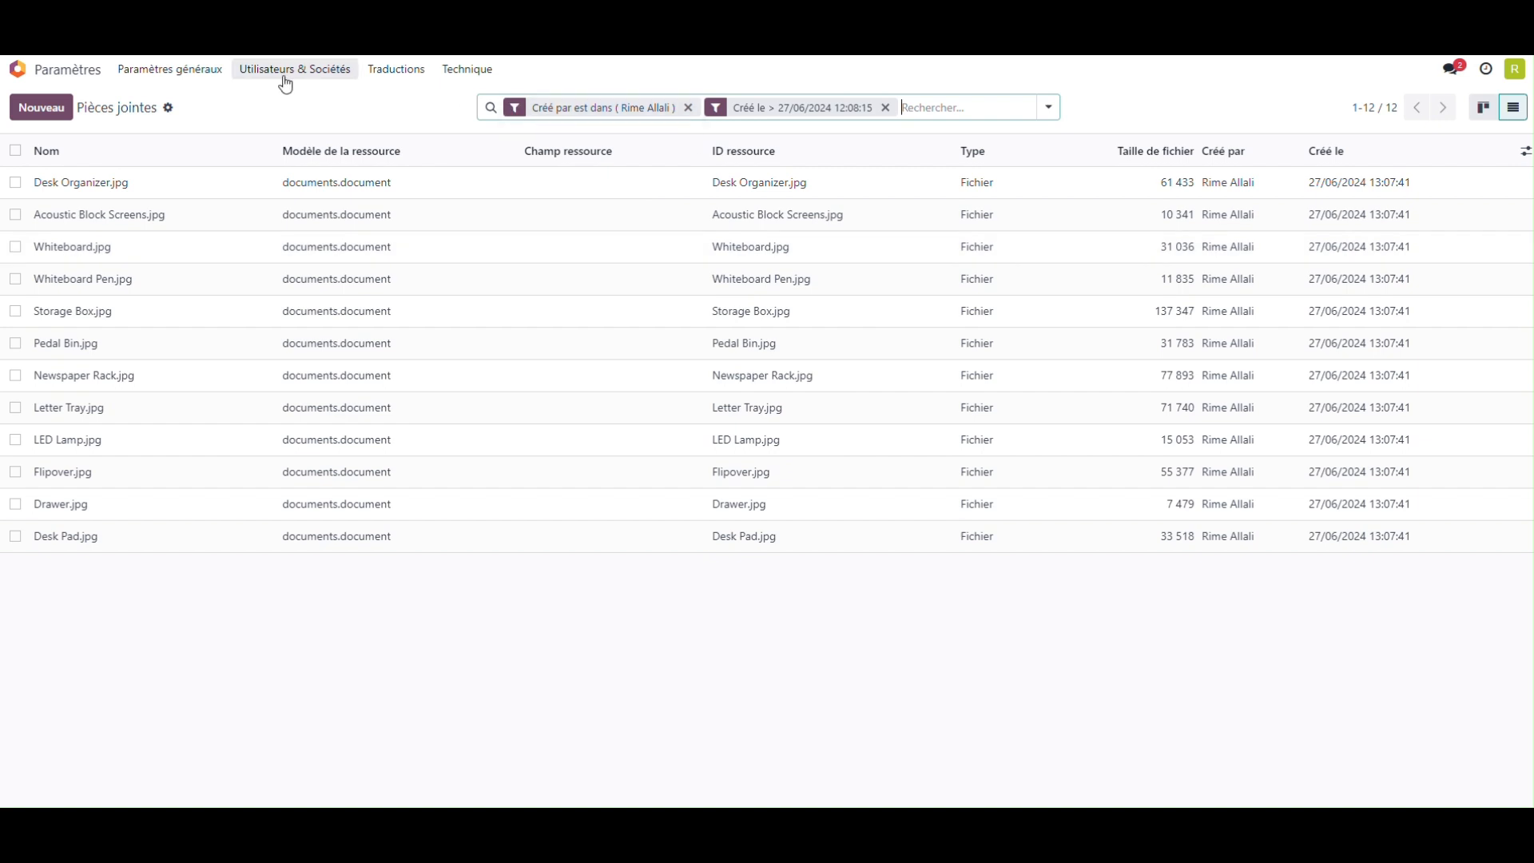
Step: Return to the Documents app and show the Produits / Images workspace as a list
{"action": "left_click", "coordinate": [49, 76]}
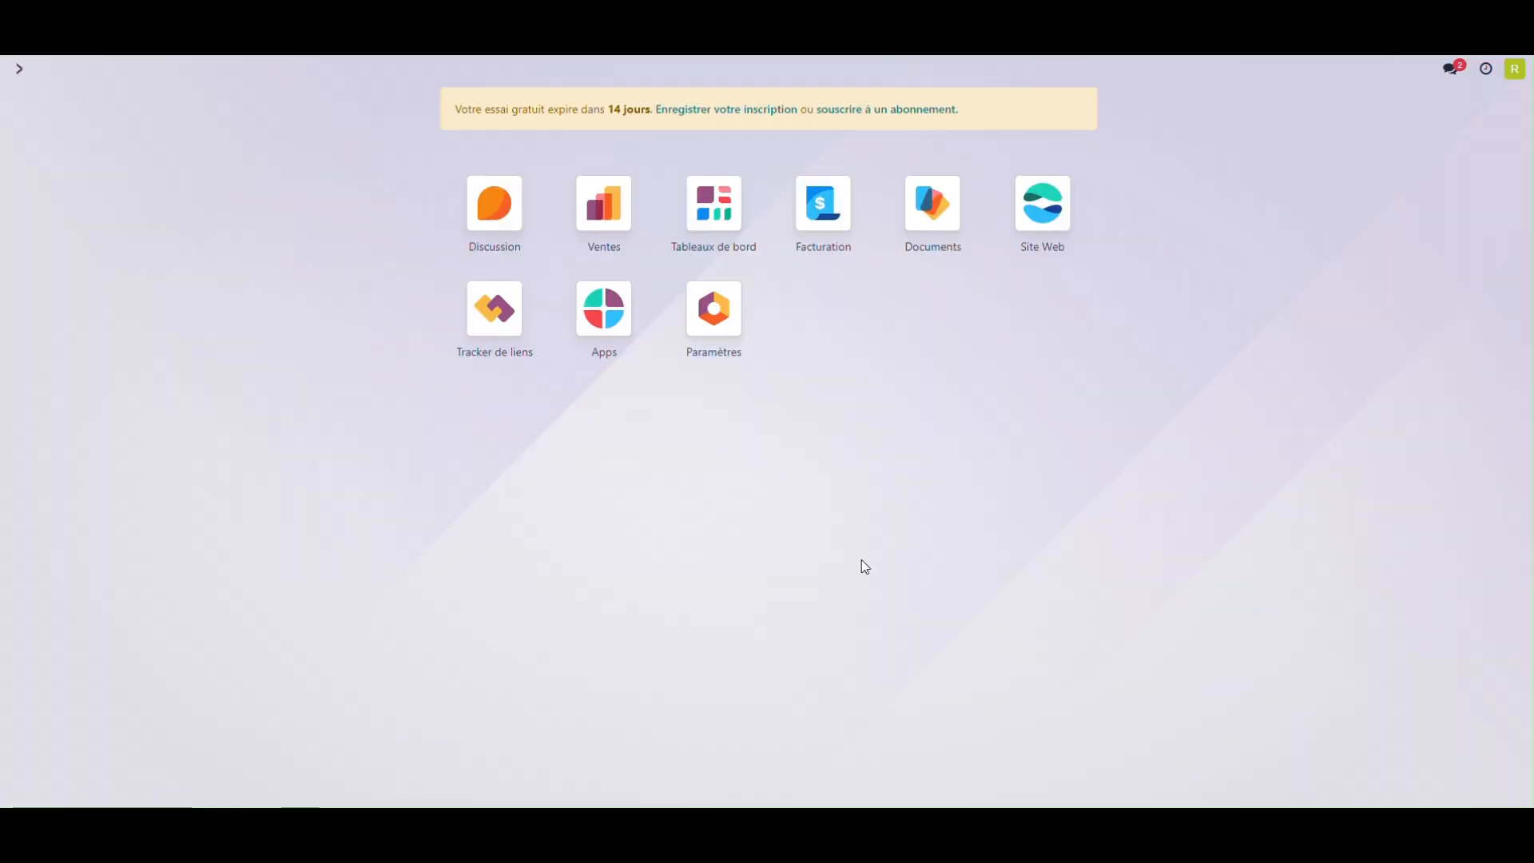
{"action": "left_click", "coordinate": [930, 228]}
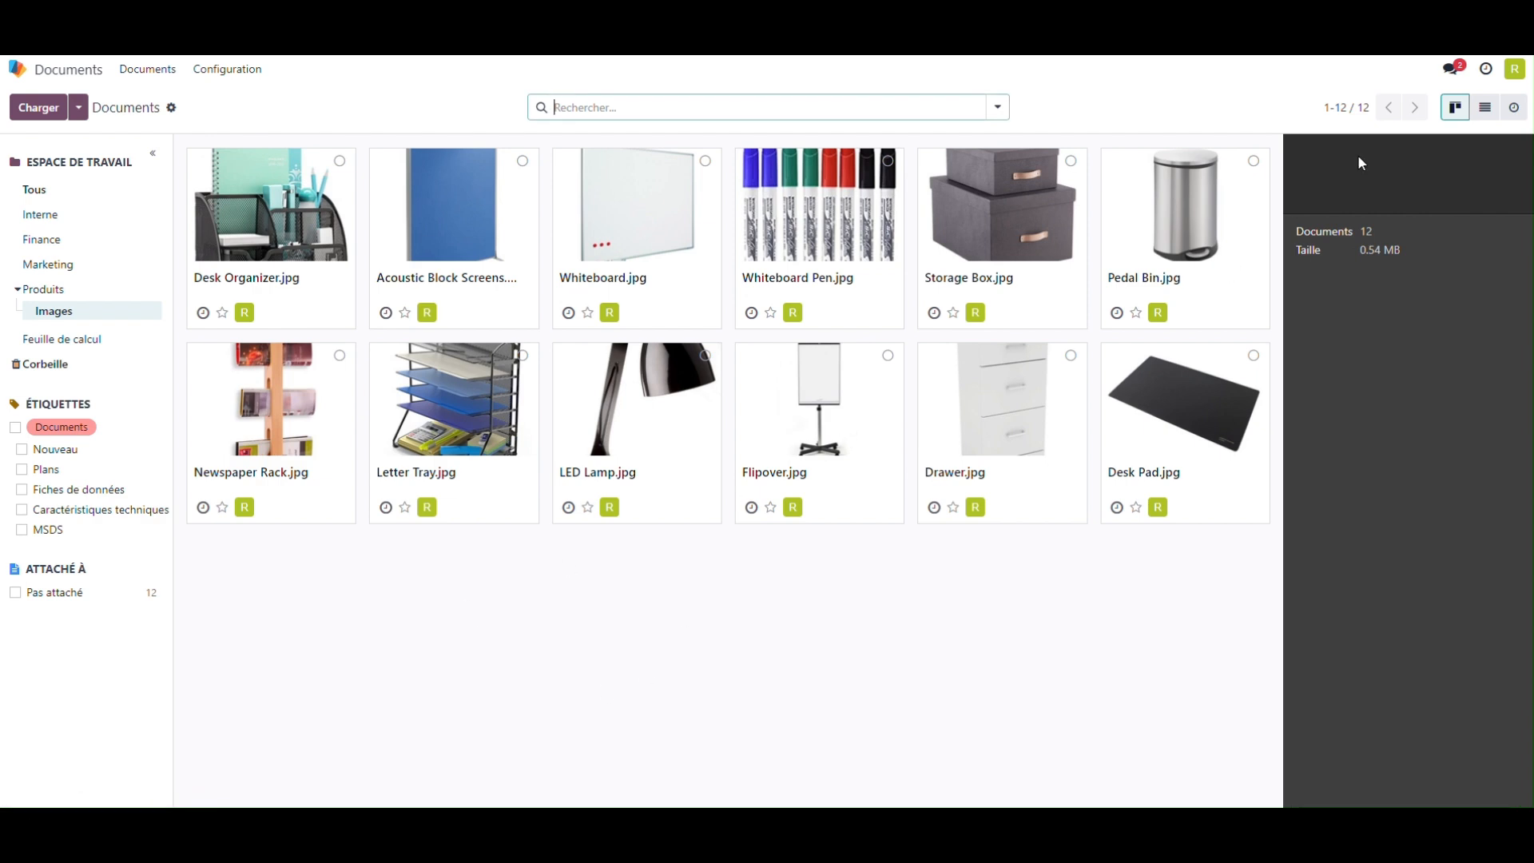
{"action": "left_click", "coordinate": [1485, 107]}
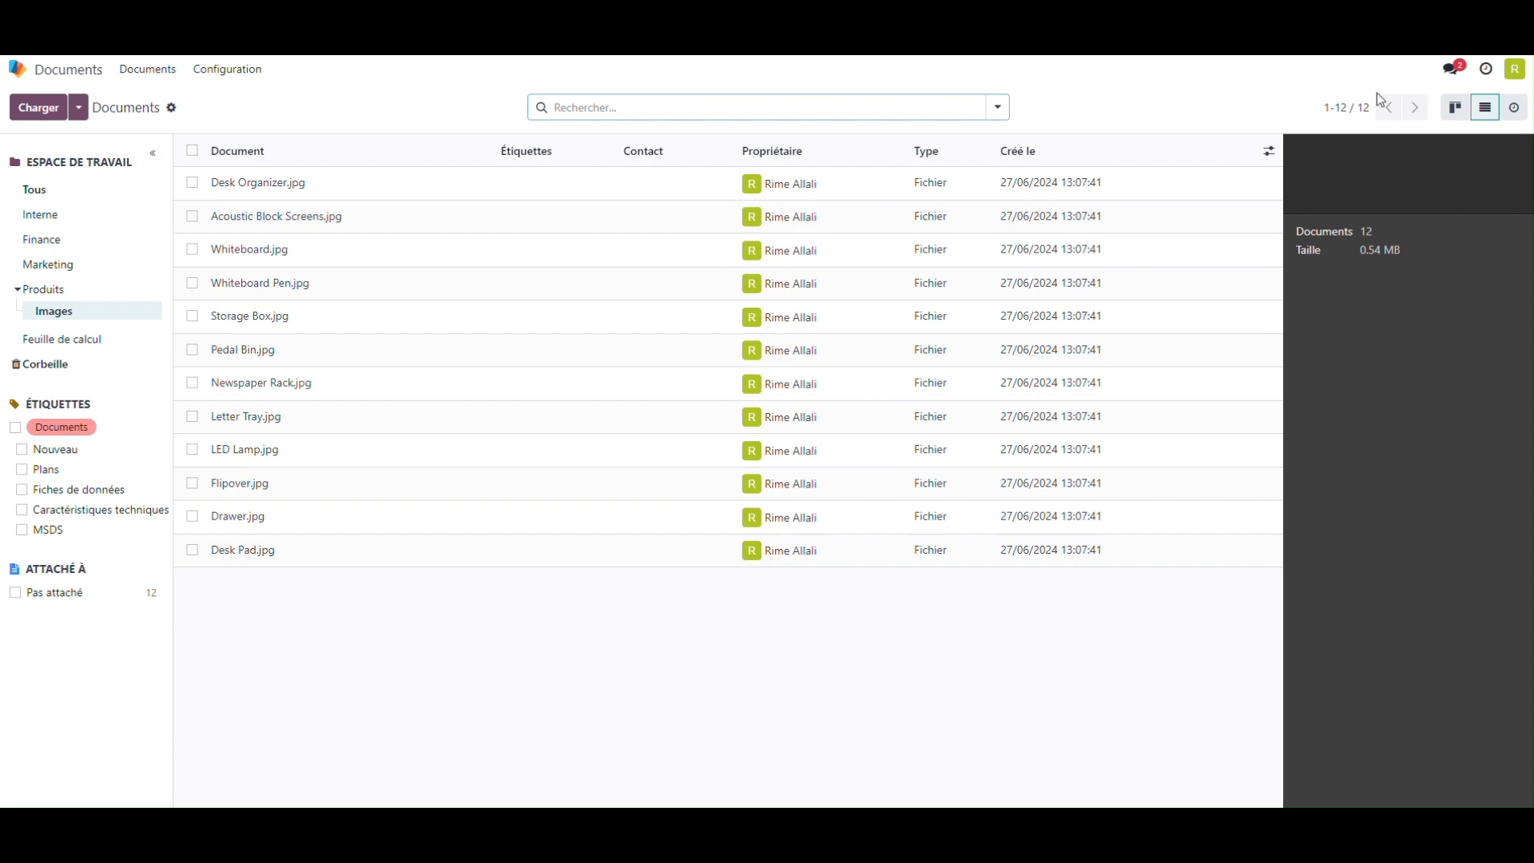
Step: Select all the image documents in the Images workspace and open their data export
{"action": "left_click", "coordinate": [1028, 431]}
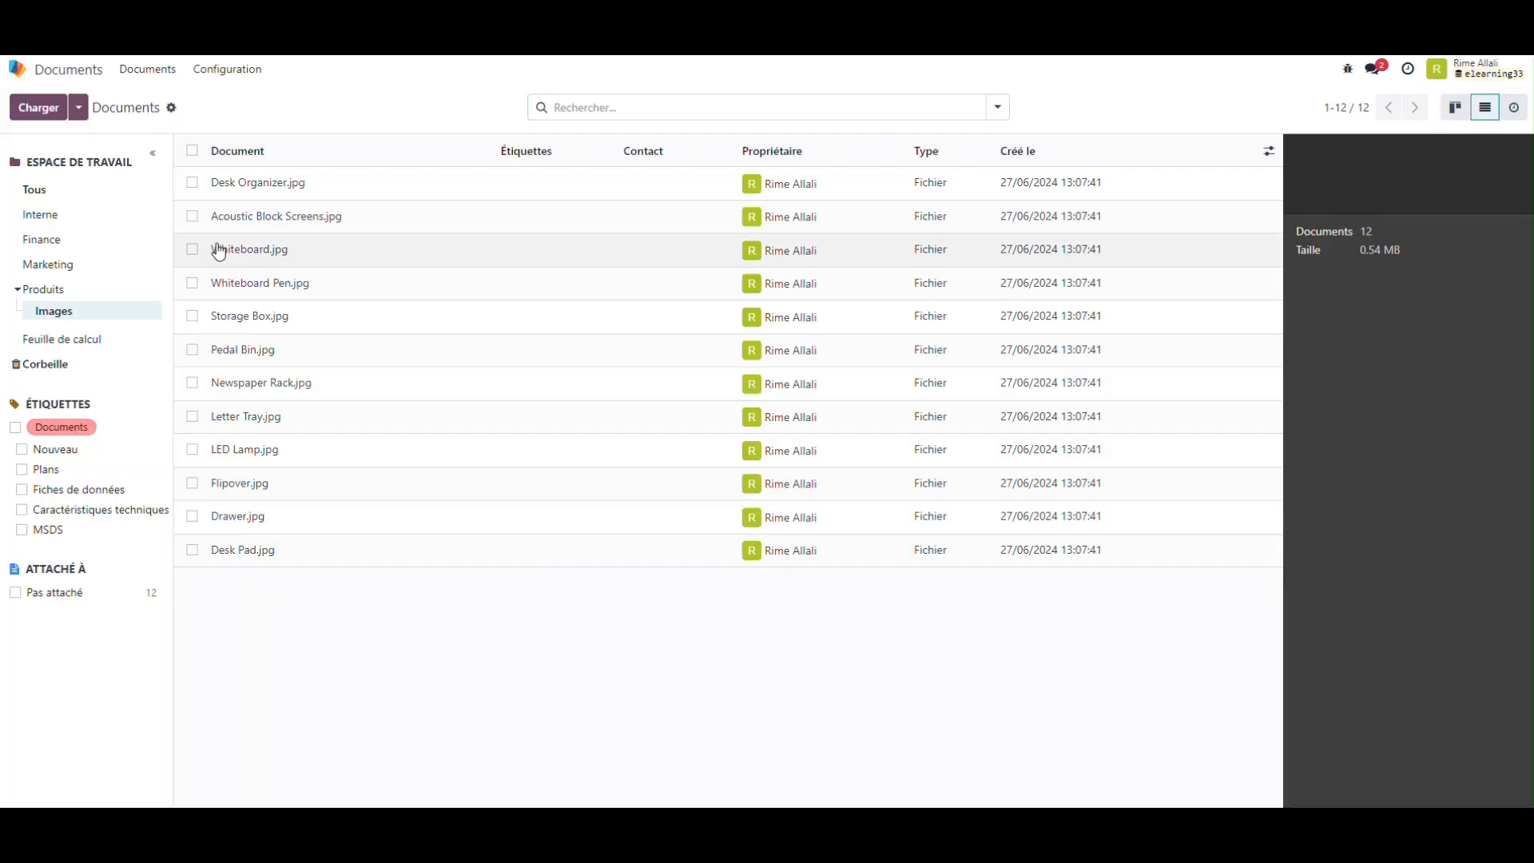
{"action": "left_click", "coordinate": [191, 151]}
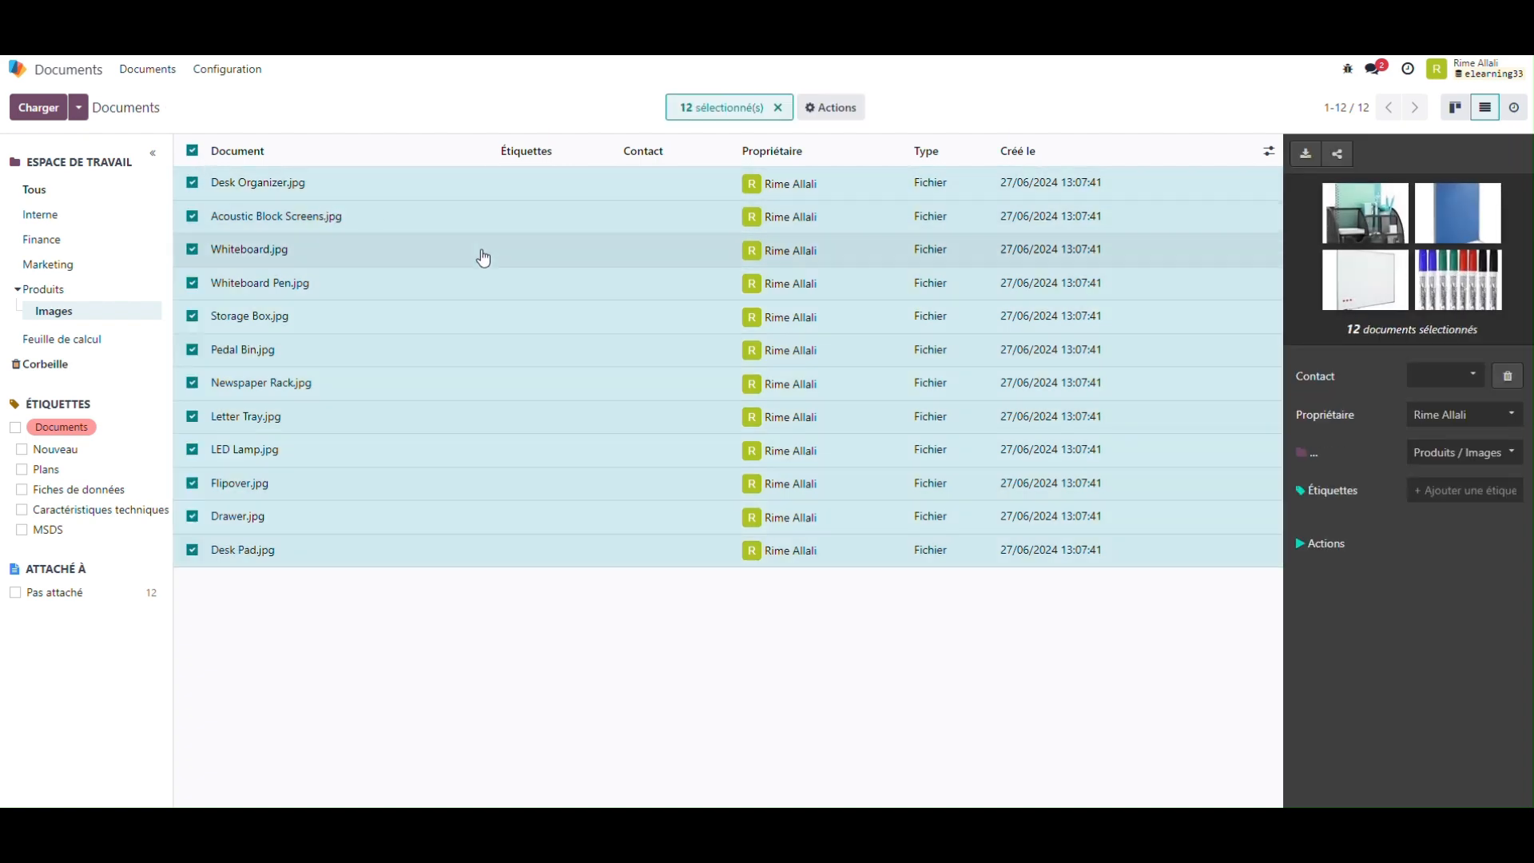
{"action": "left_click", "coordinate": [824, 112]}
{"action": "left_click", "coordinate": [869, 144]}
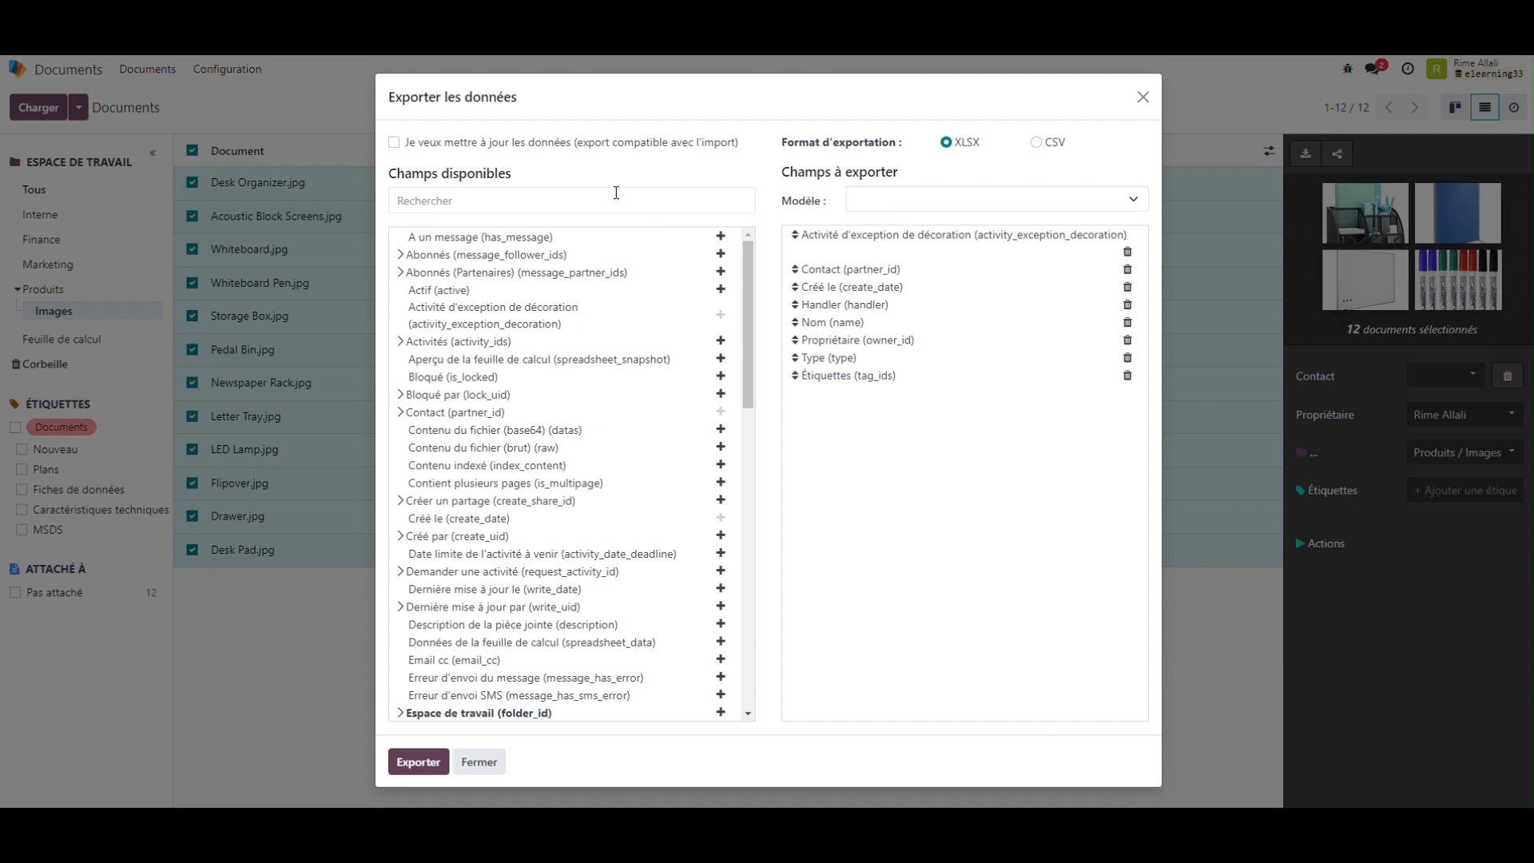
Step: Search the available export fields for "pièce", expand Pièce jointe (attachment_id) and narrow its fields with "local"
{"action": "left_click", "coordinate": [562, 205]}
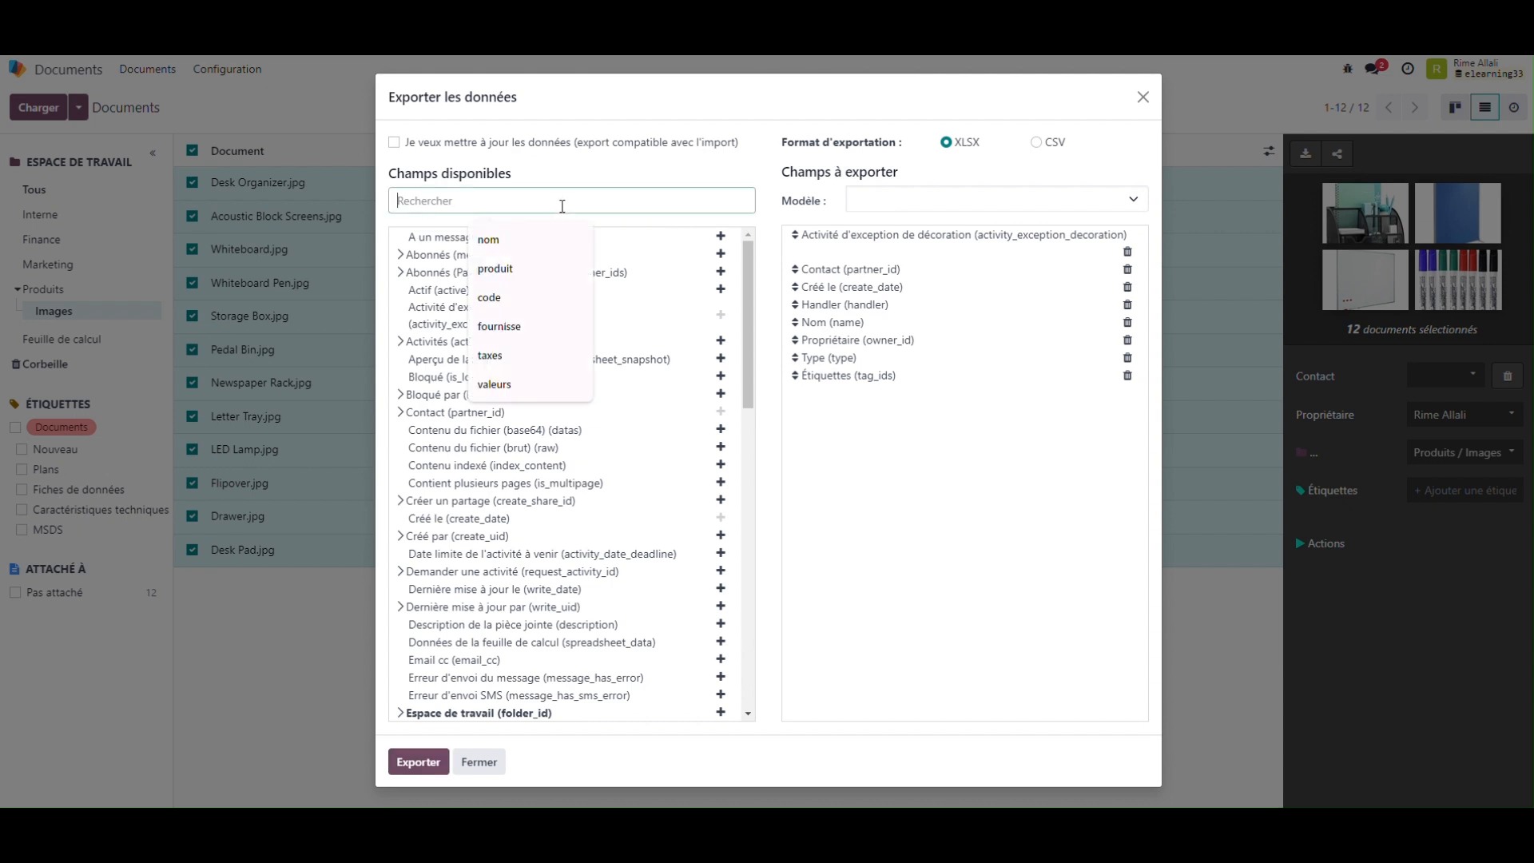
{"action": "type", "text": "pièce"}
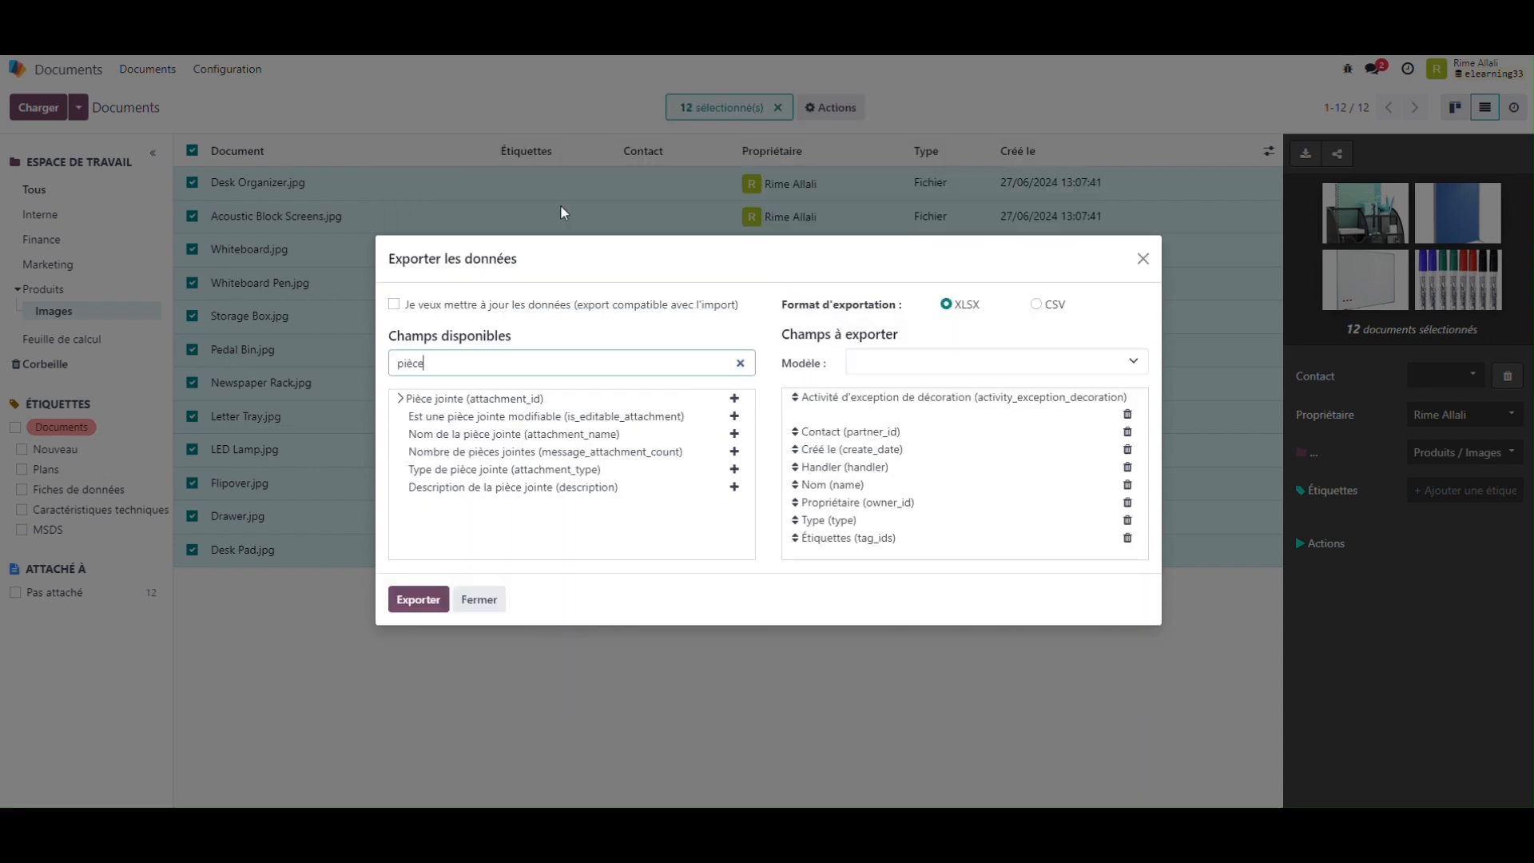
{"action": "left_click", "coordinate": [448, 398]}
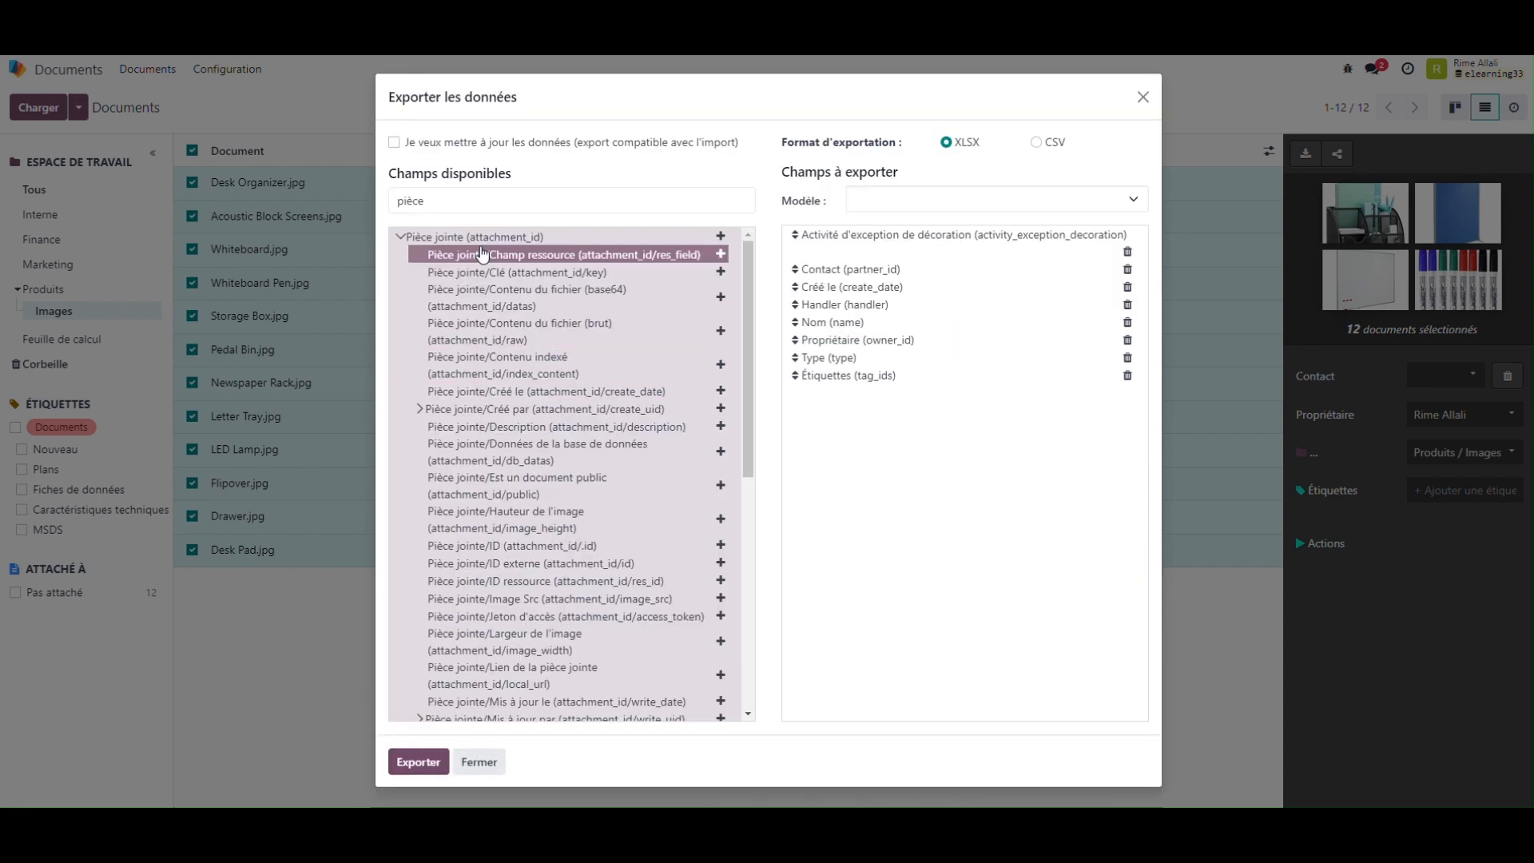
{"action": "left_click_drag", "start_coordinate": [449, 207], "coordinate": [349, 206]}
{"action": "type", "text": "local"}
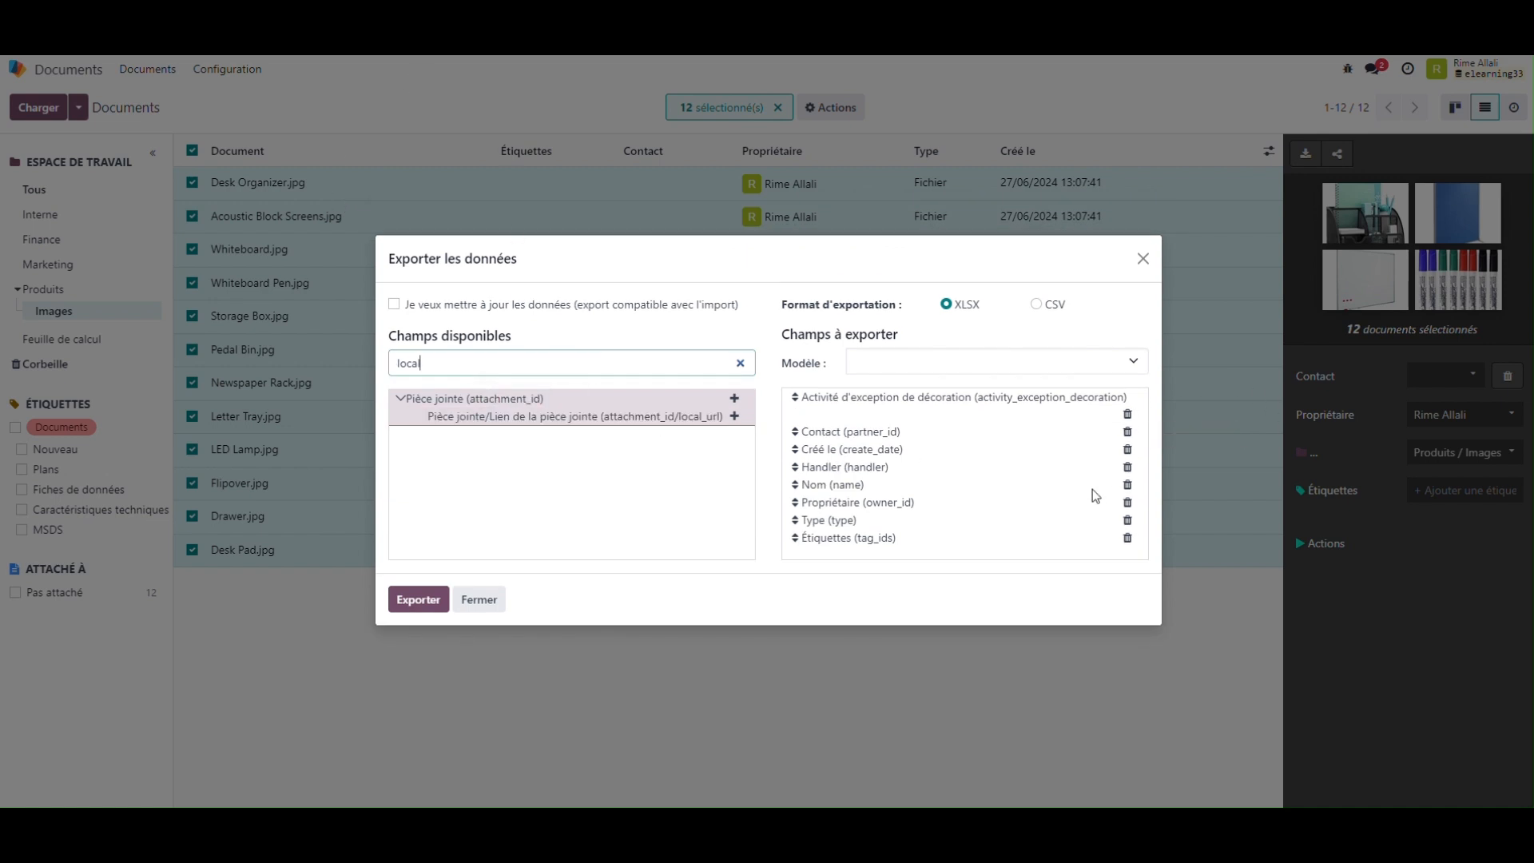
Step: Remove every field to export except Nom and add Pièce jointe/Lien de la pièce jointe (attachment_id/local_url)
{"action": "left_click", "coordinate": [1127, 414]}
{"action": "left_click", "coordinate": [1127, 414]}
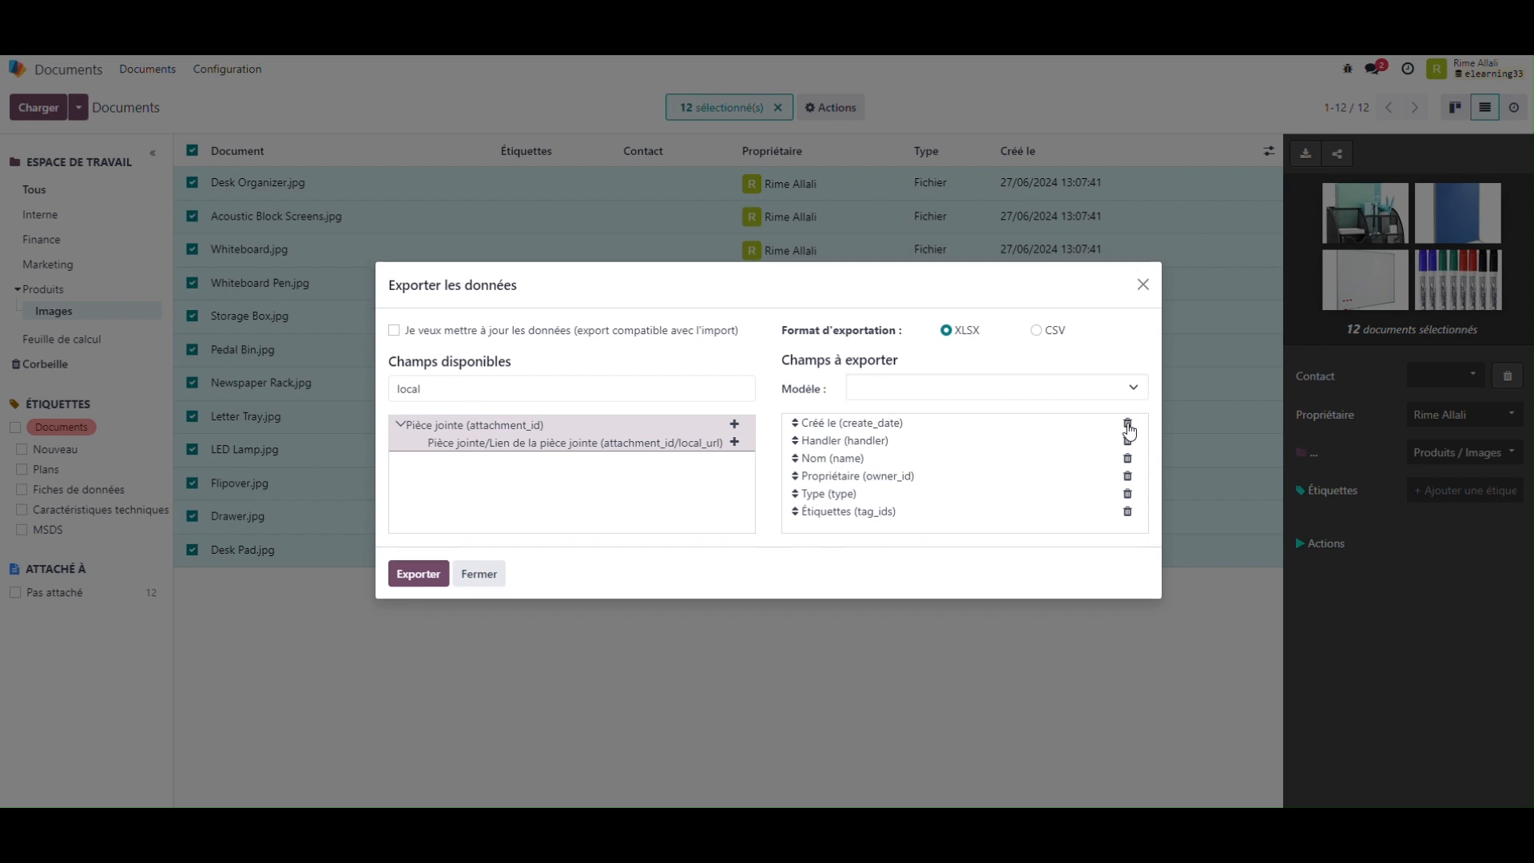
{"action": "left_click", "coordinate": [1127, 423]}
{"action": "left_click", "coordinate": [1128, 433]}
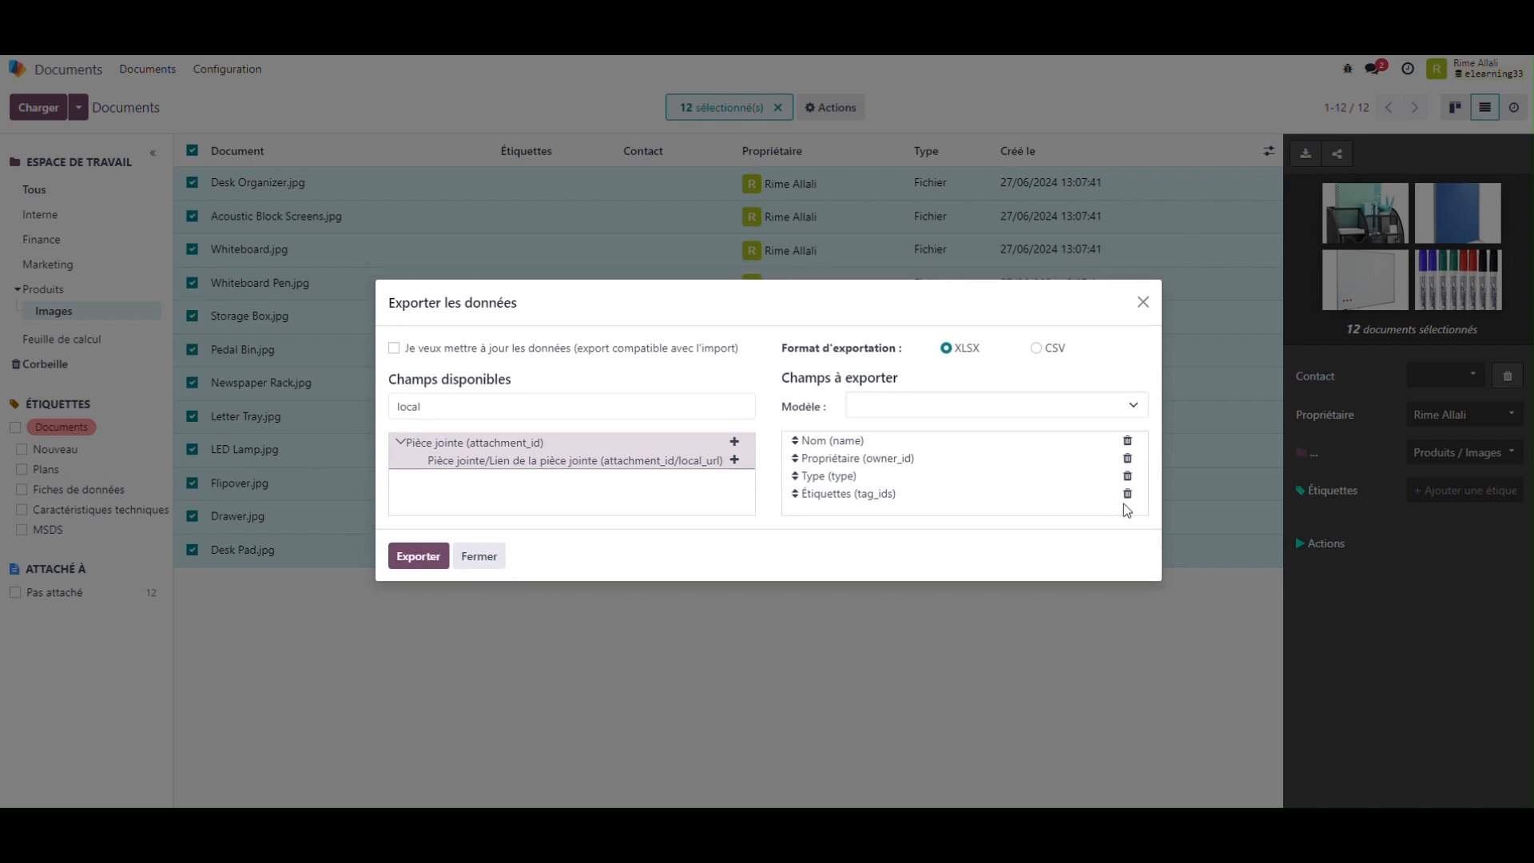
{"action": "left_click", "coordinate": [1127, 460]}
{"action": "left_click", "coordinate": [1127, 468]}
{"action": "left_click", "coordinate": [1127, 478]}
{"action": "left_click", "coordinate": [734, 479]}
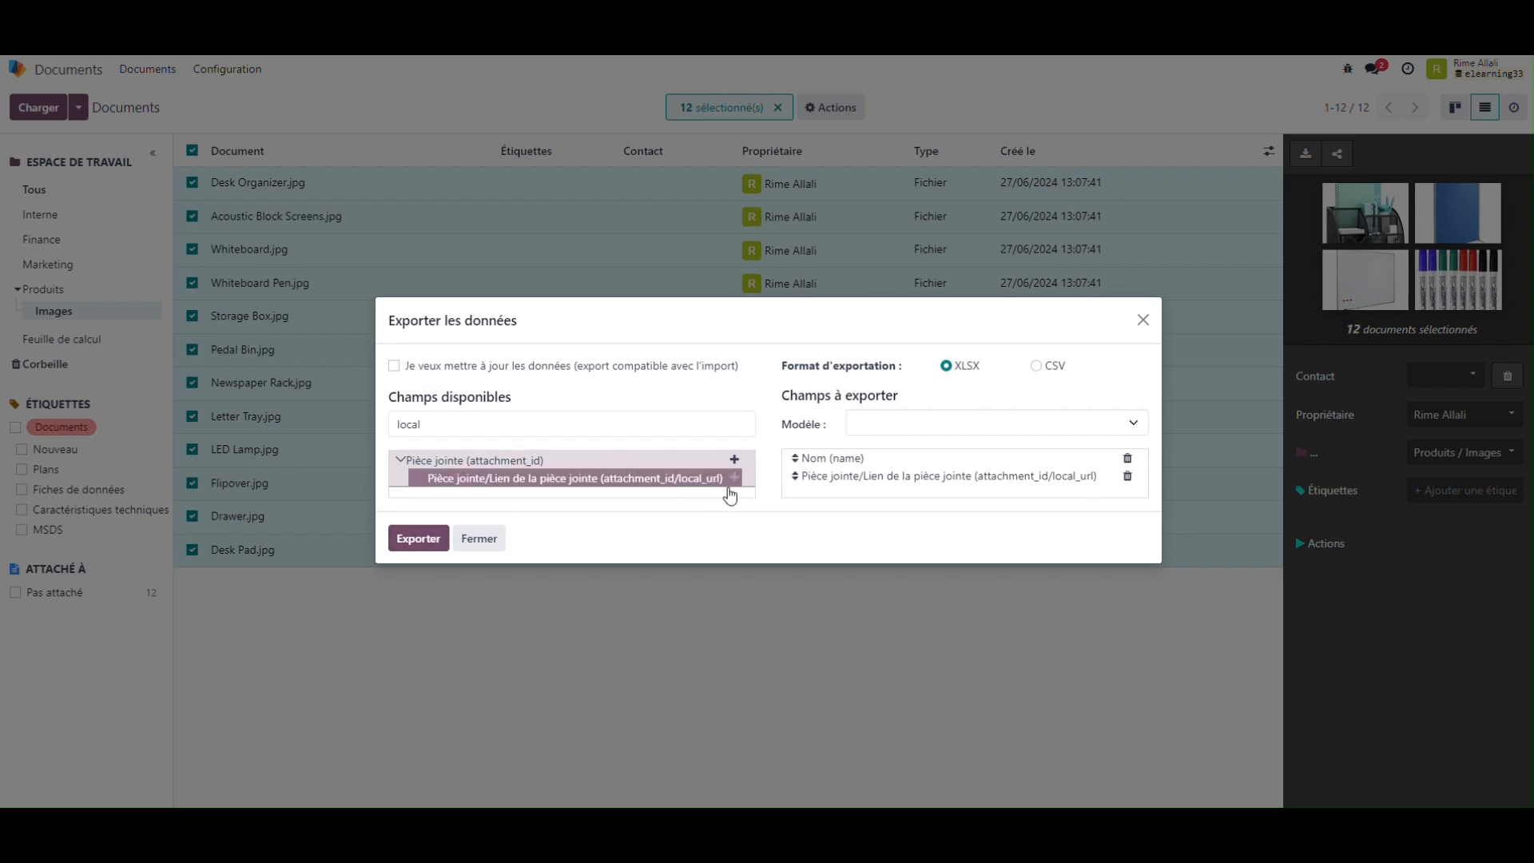
Step: Export the document names and links as XLSX, and maximize the resulting workbook with editing enabled
{"action": "left_click", "coordinate": [428, 541]}
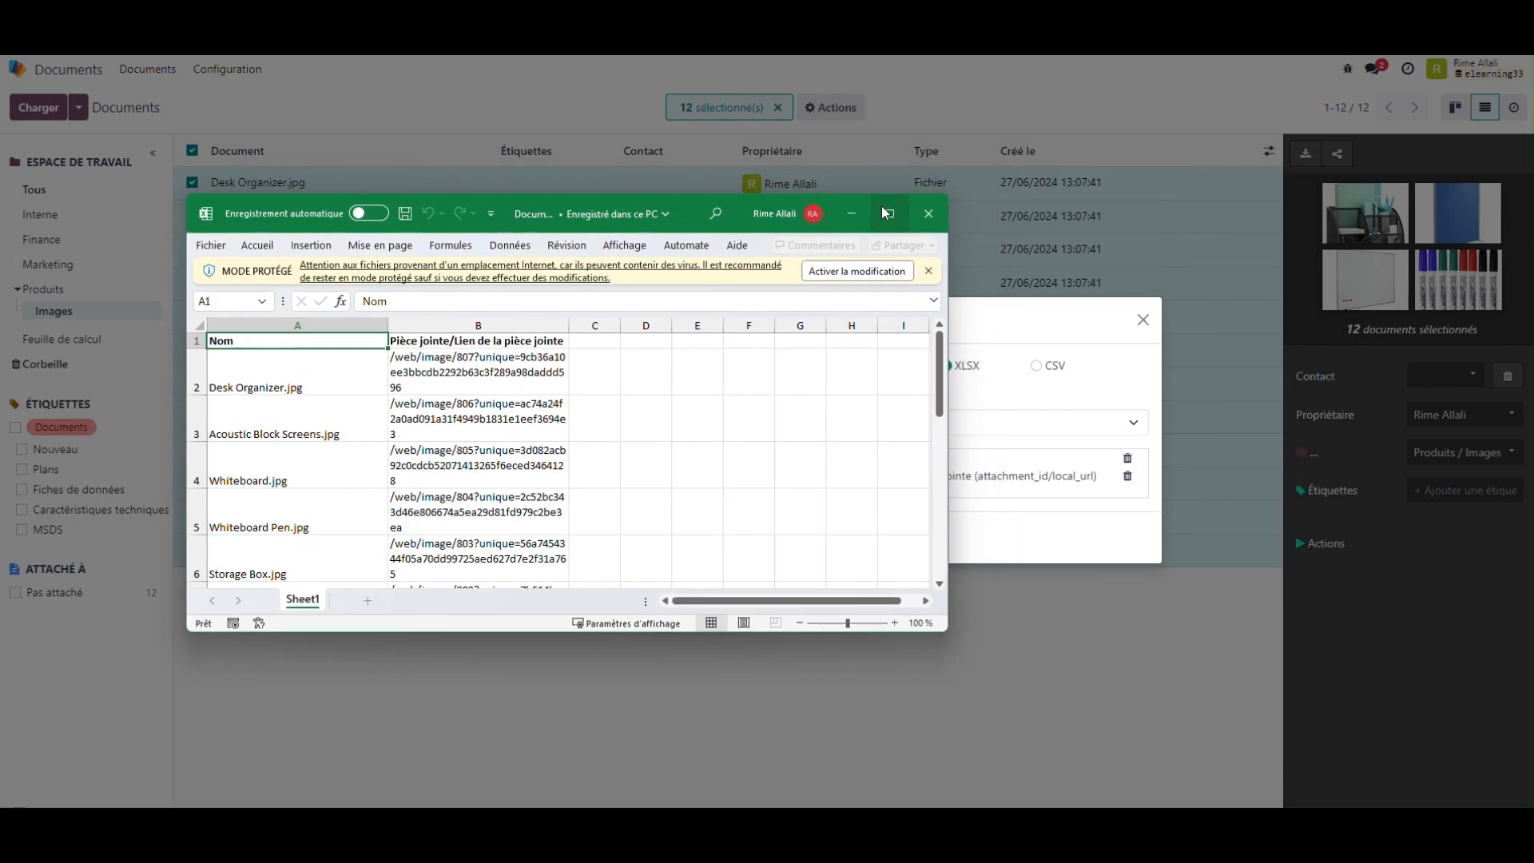
{"action": "left_click", "coordinate": [884, 212]}
{"action": "left_click", "coordinate": [941, 58]}
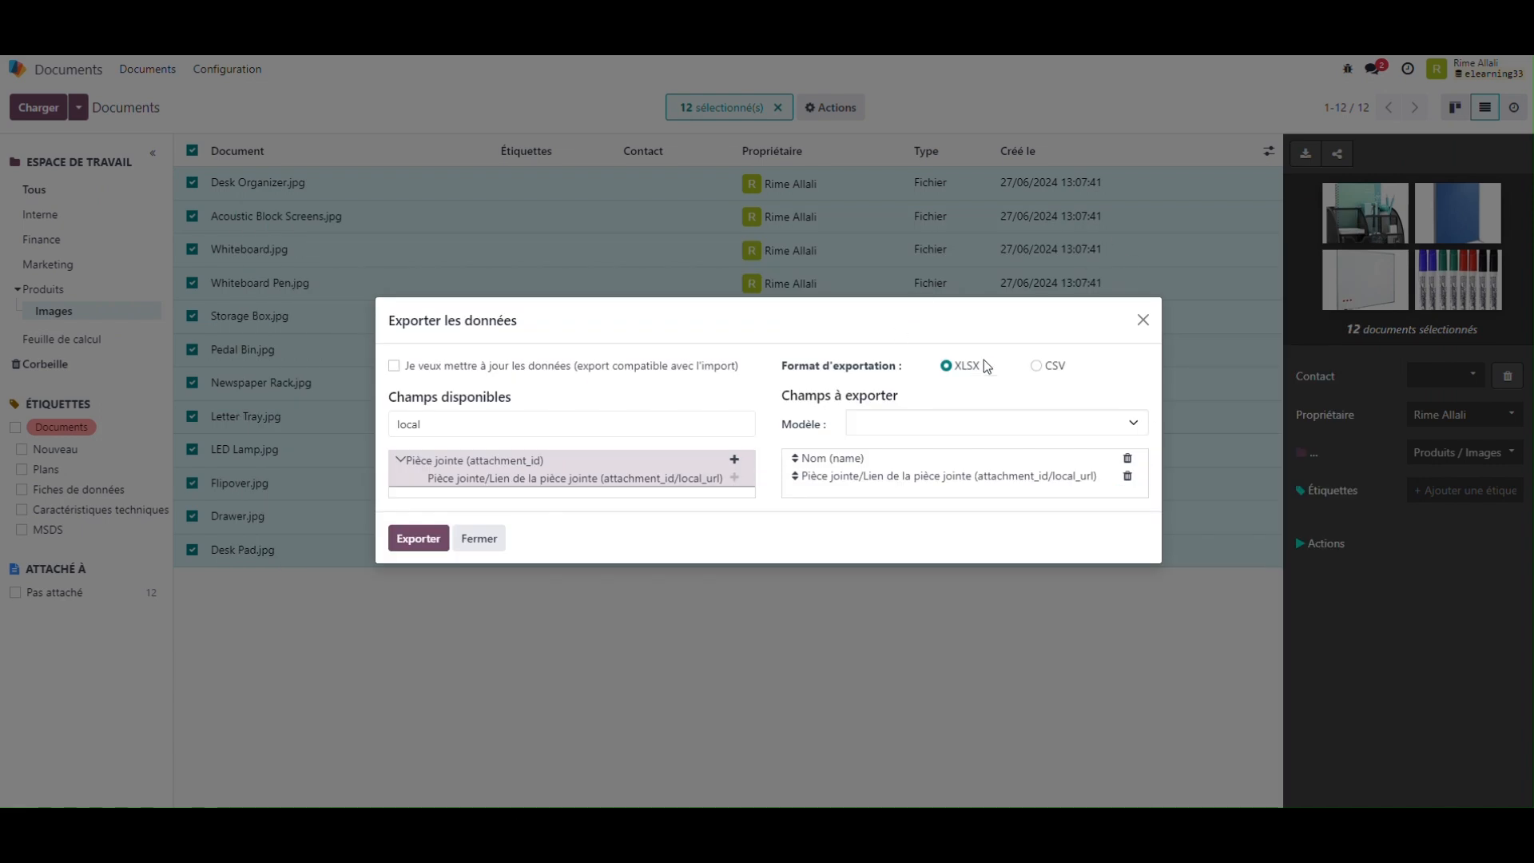
Step: Leave the document export and show the Ventes products as a list
{"action": "left_click", "coordinate": [1145, 323]}
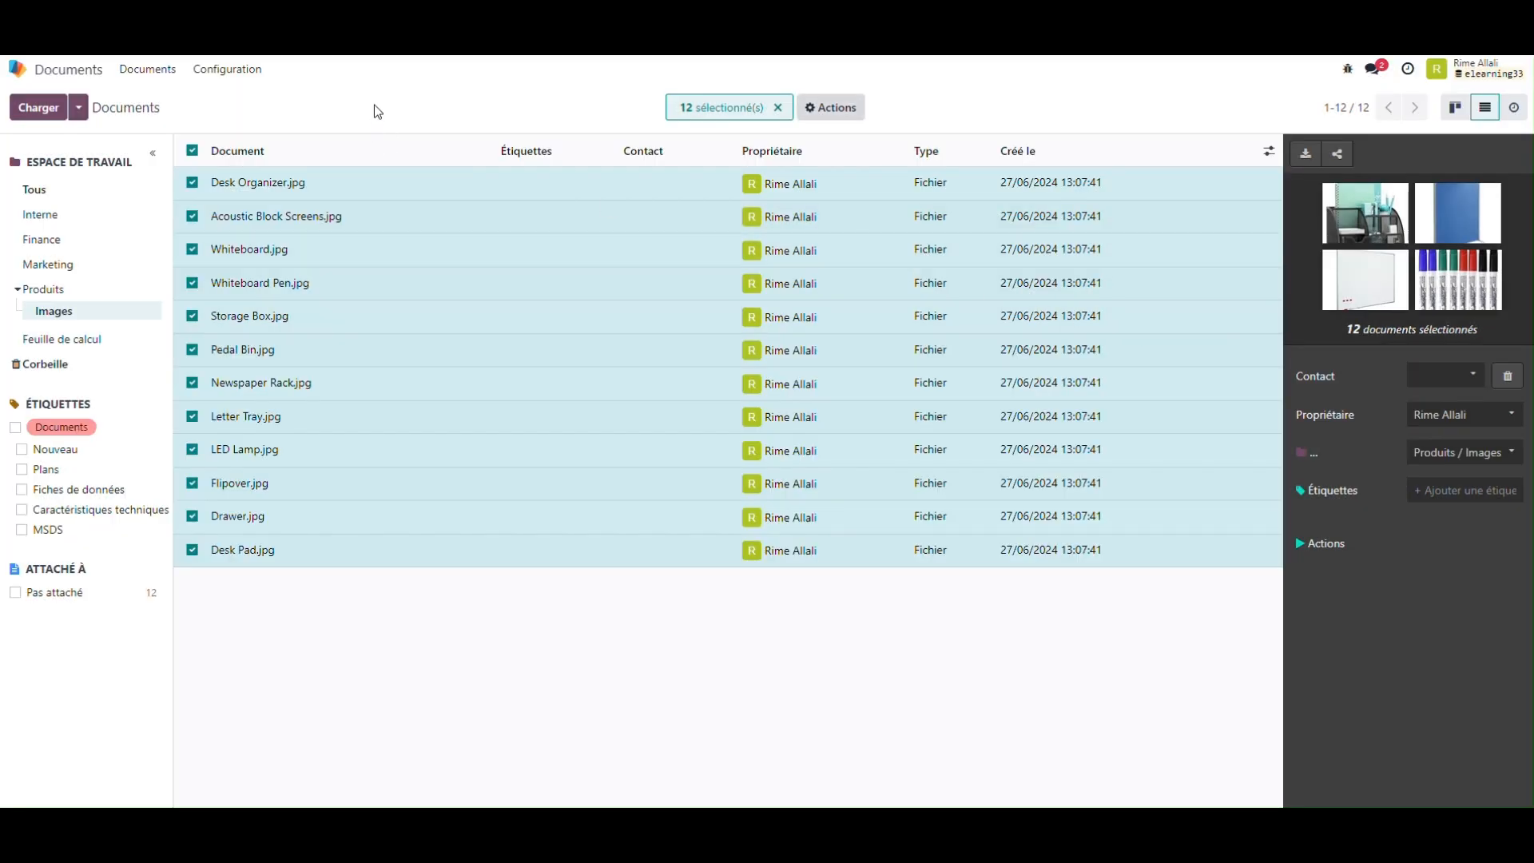
{"action": "left_click", "coordinate": [17, 68]}
{"action": "left_click", "coordinate": [603, 228]}
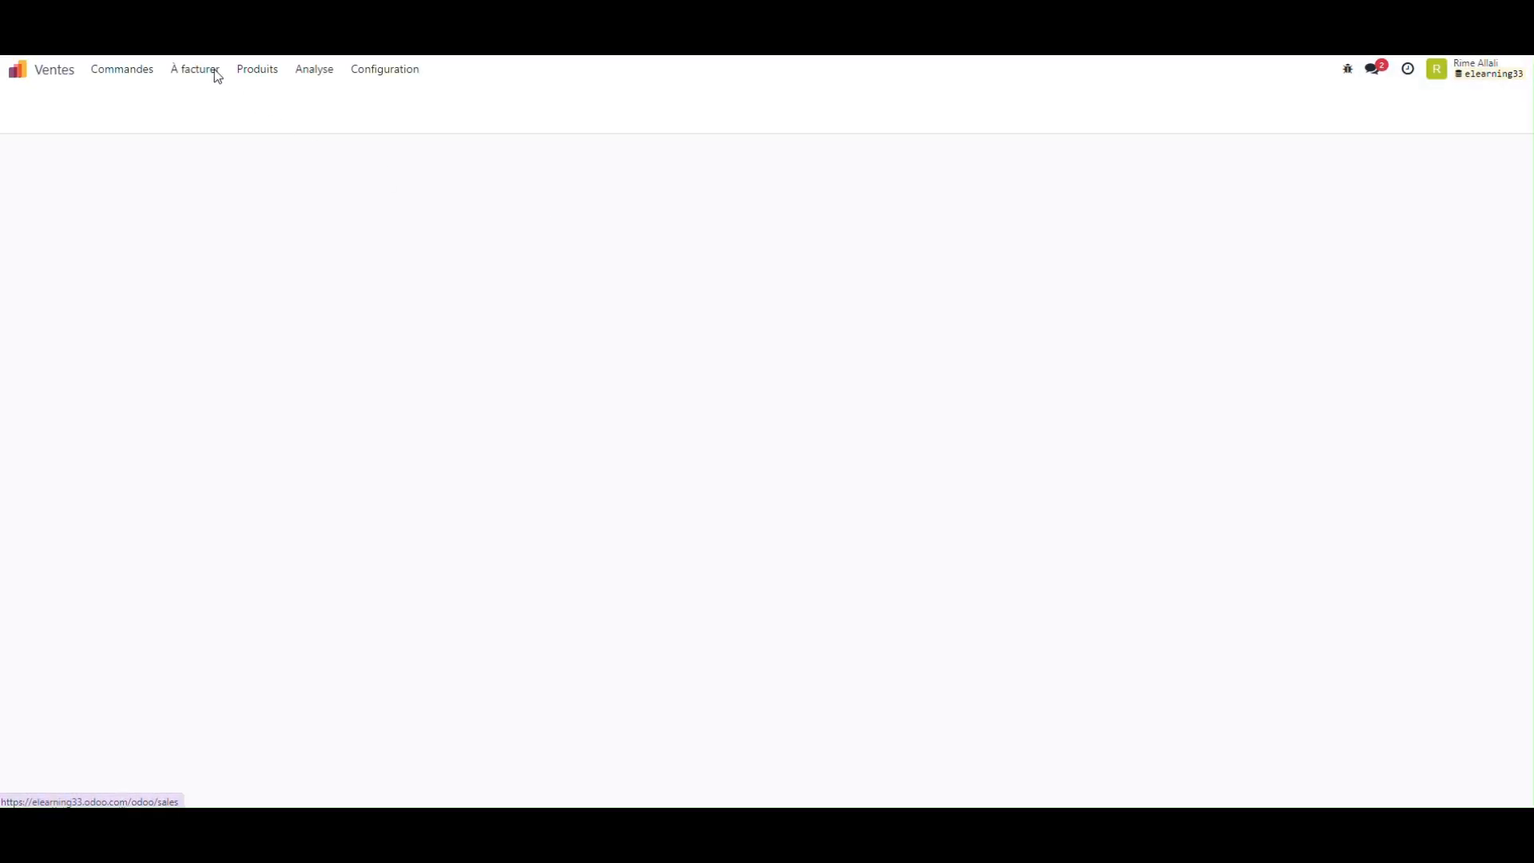
{"action": "left_click", "coordinate": [252, 69]}
{"action": "left_click", "coordinate": [256, 102]}
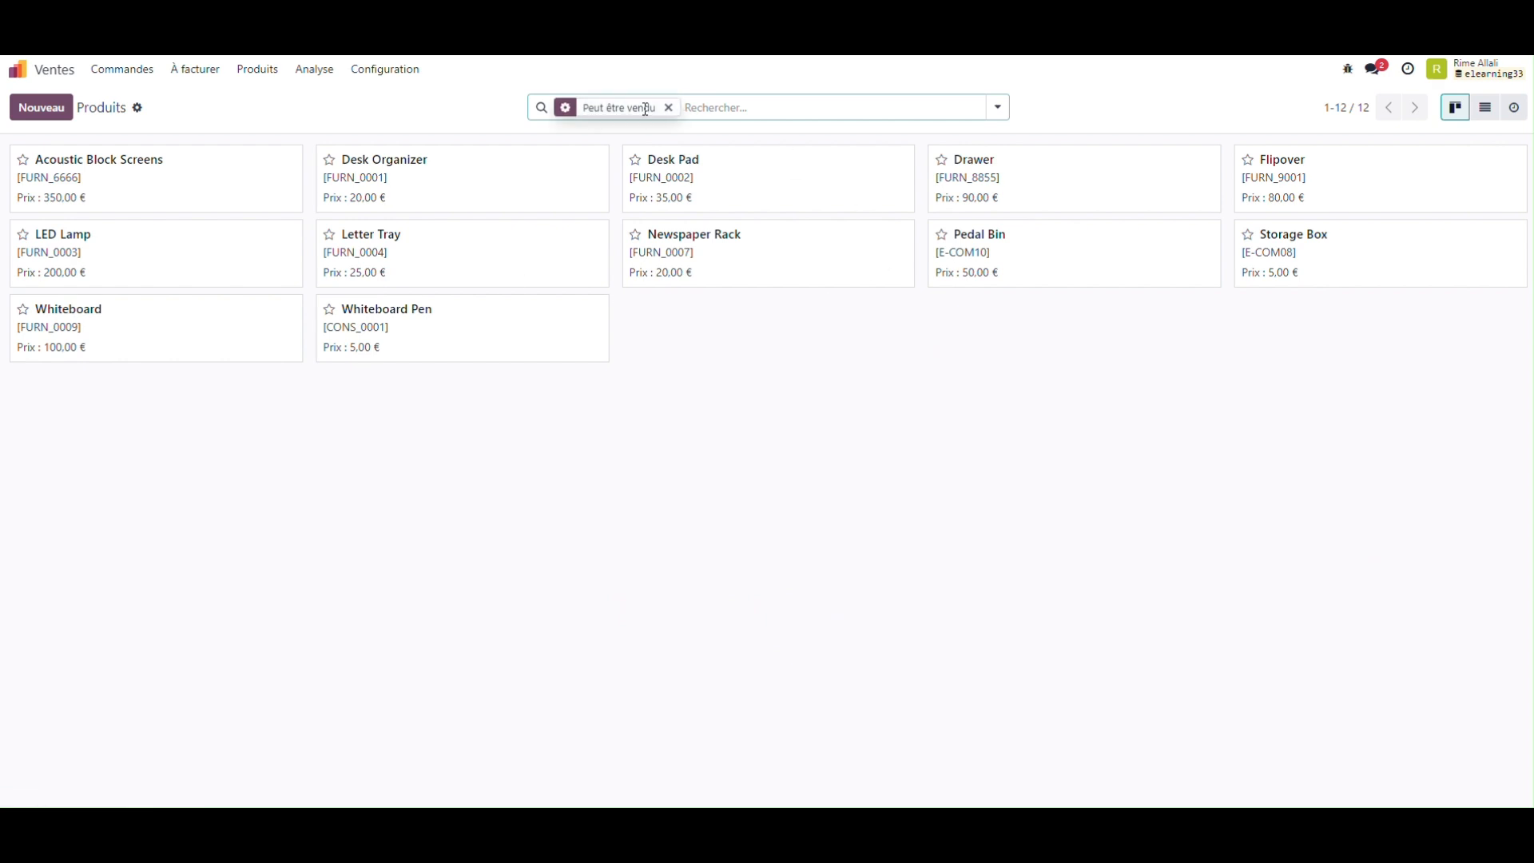
{"action": "left_click", "coordinate": [1484, 120]}
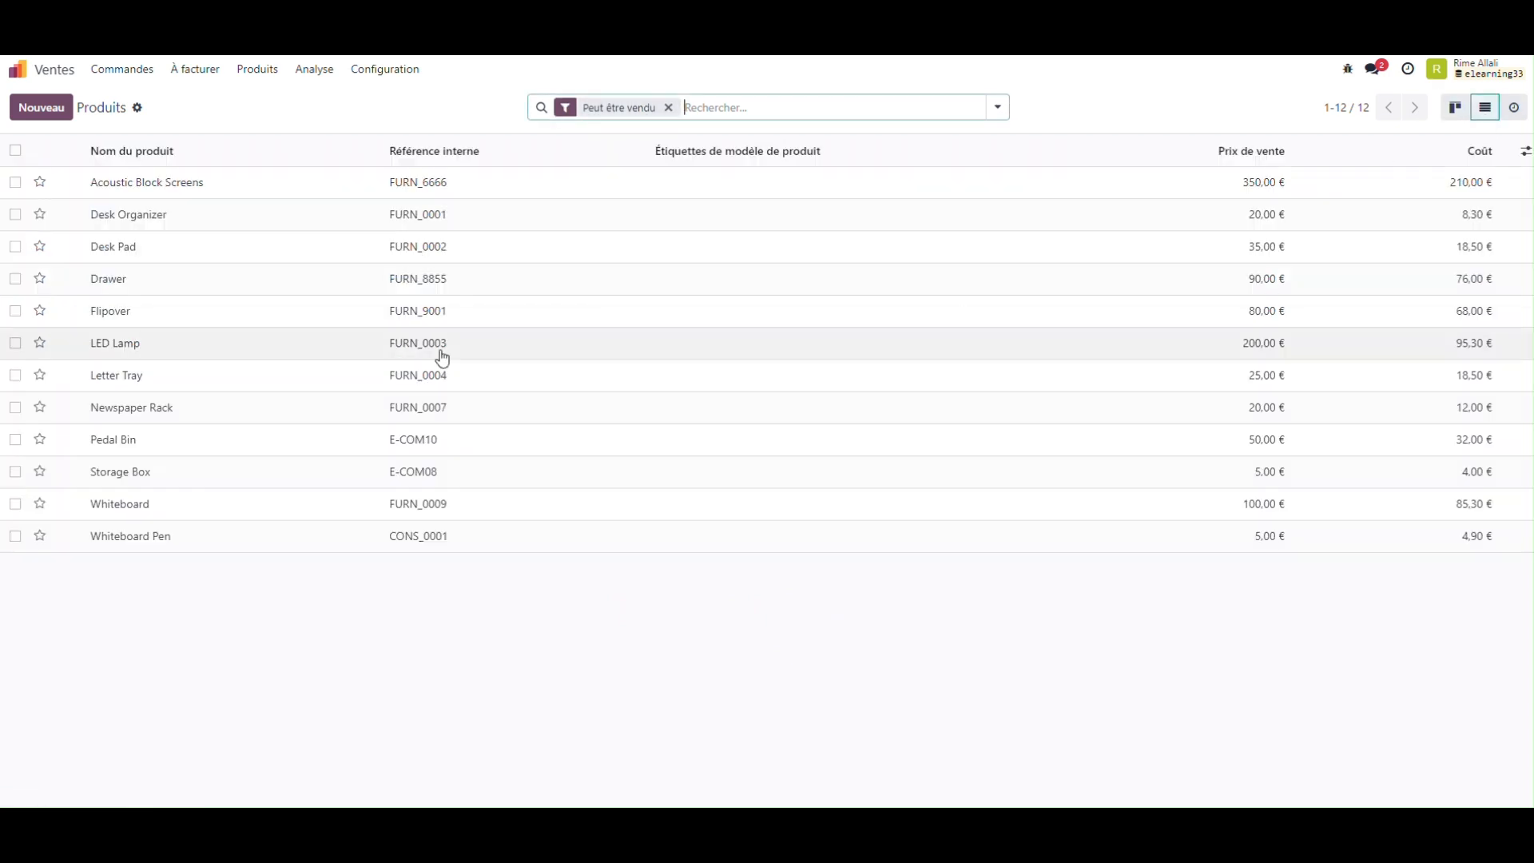
Step: Select all the products and open their data export with the import-compatible update option enabled
{"action": "left_click", "coordinate": [15, 151]}
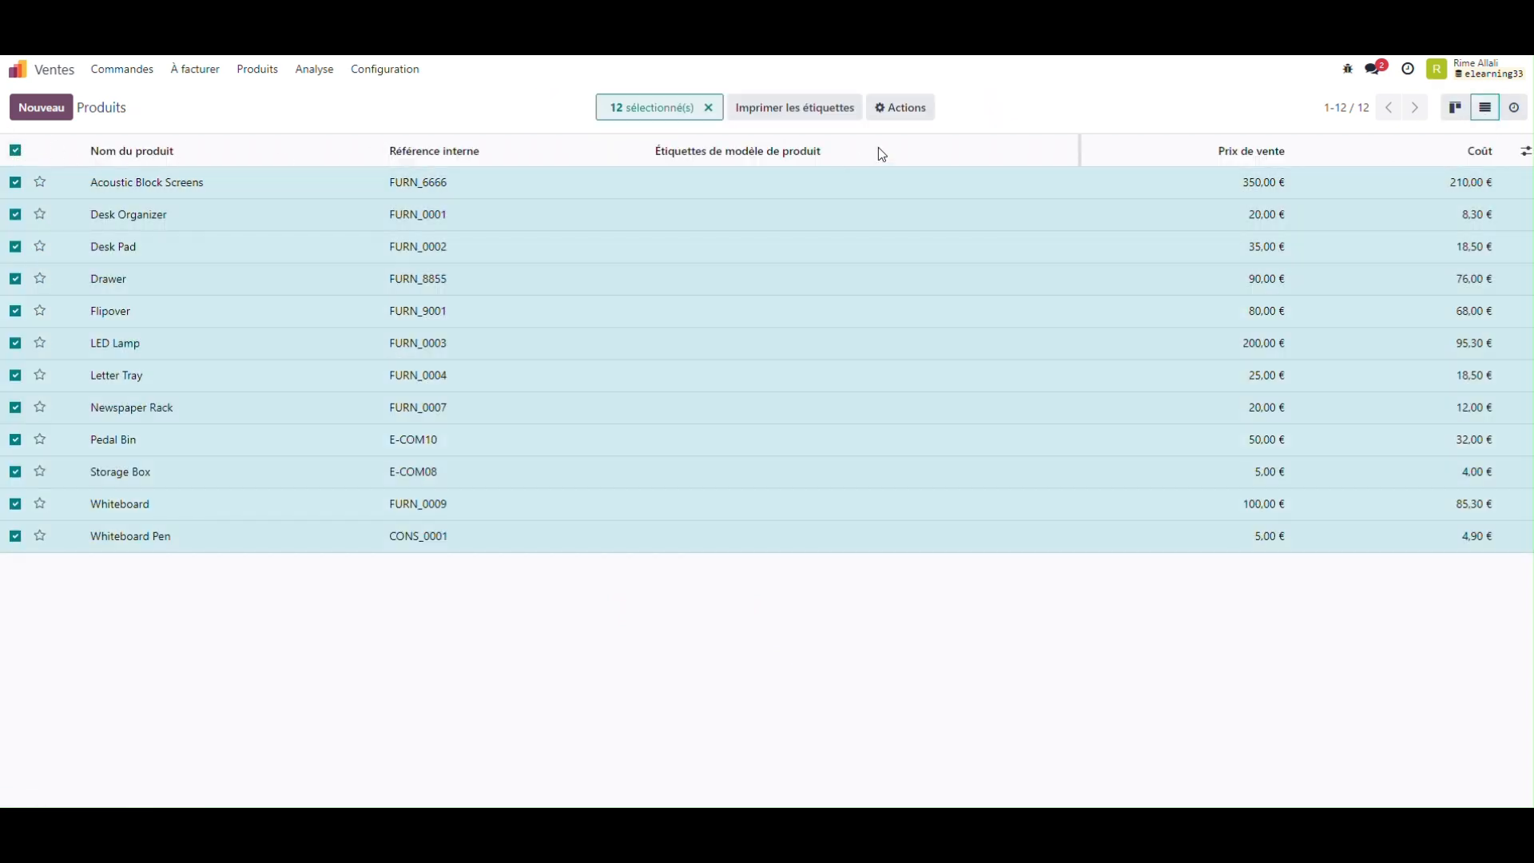
{"action": "left_click", "coordinate": [901, 107]}
{"action": "left_click", "coordinate": [925, 145]}
{"action": "left_click", "coordinate": [471, 146]}
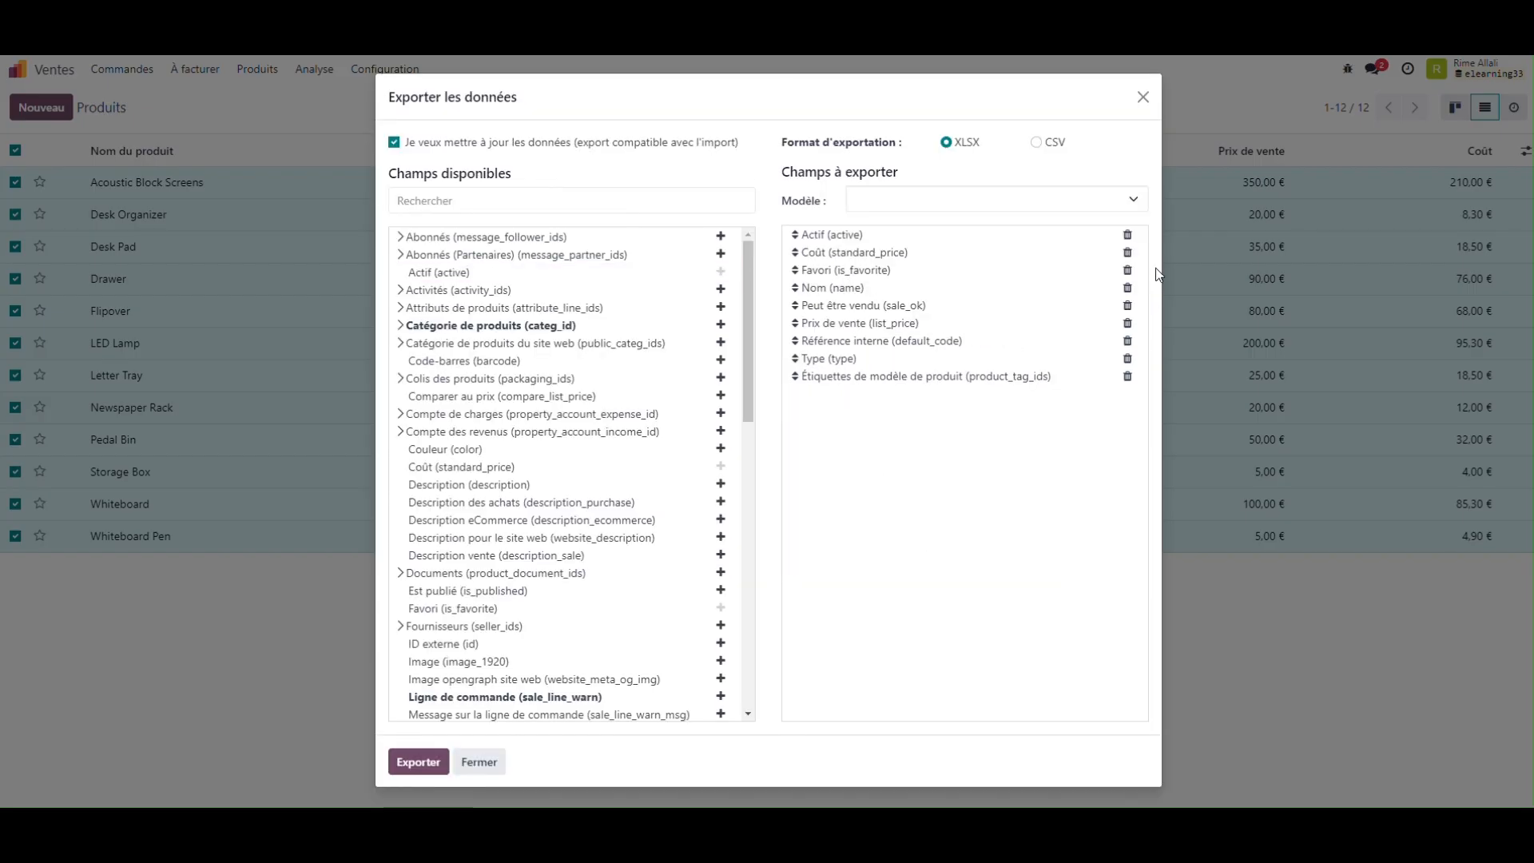
Step: Remove every product field to export except Nom (name) and add Image (image_1920)
{"action": "left_click", "coordinate": [1127, 235]}
{"action": "left_click", "coordinate": [1127, 235]}
{"action": "left_click", "coordinate": [1128, 236]}
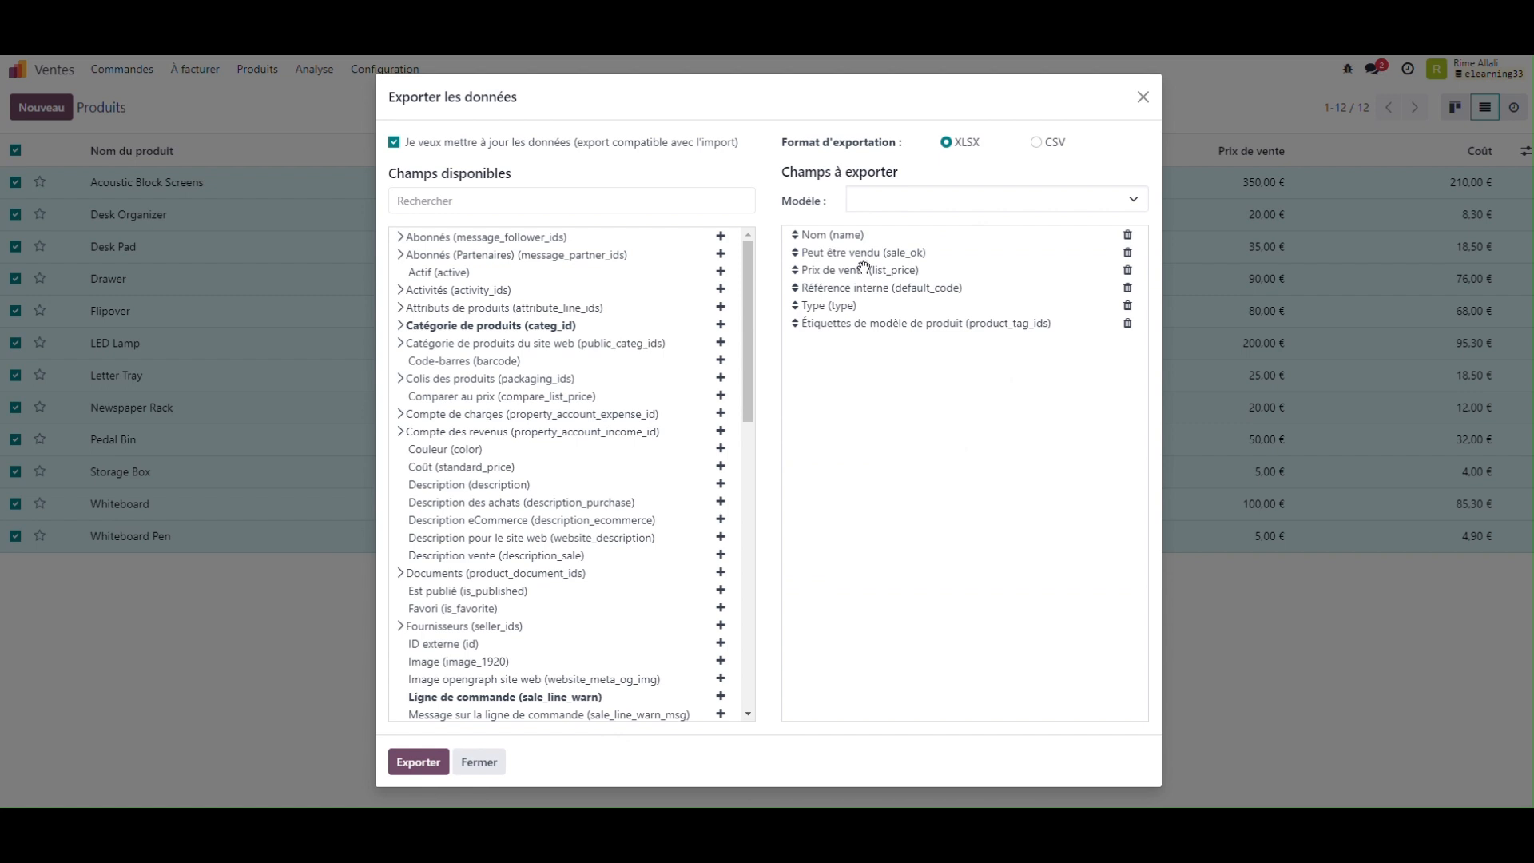
{"action": "left_click", "coordinate": [1127, 253]}
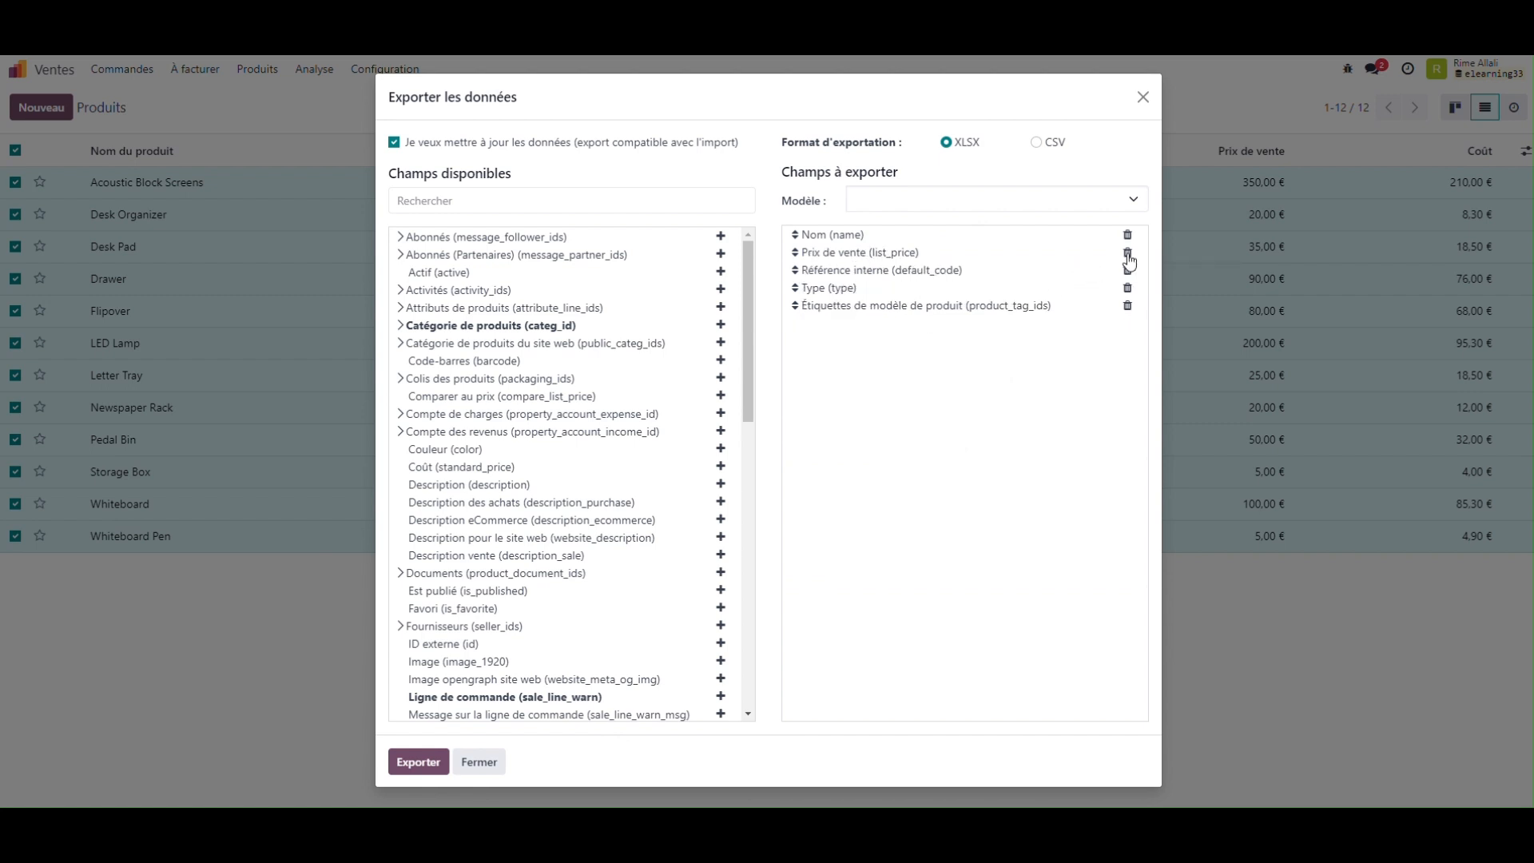
{"action": "left_click", "coordinate": [1128, 254]}
{"action": "left_click", "coordinate": [1128, 254]}
{"action": "left_click", "coordinate": [1128, 254]}
{"action": "left_click", "coordinate": [1128, 254]}
{"action": "left_click", "coordinate": [582, 195]}
{"action": "type", "text": "image"}
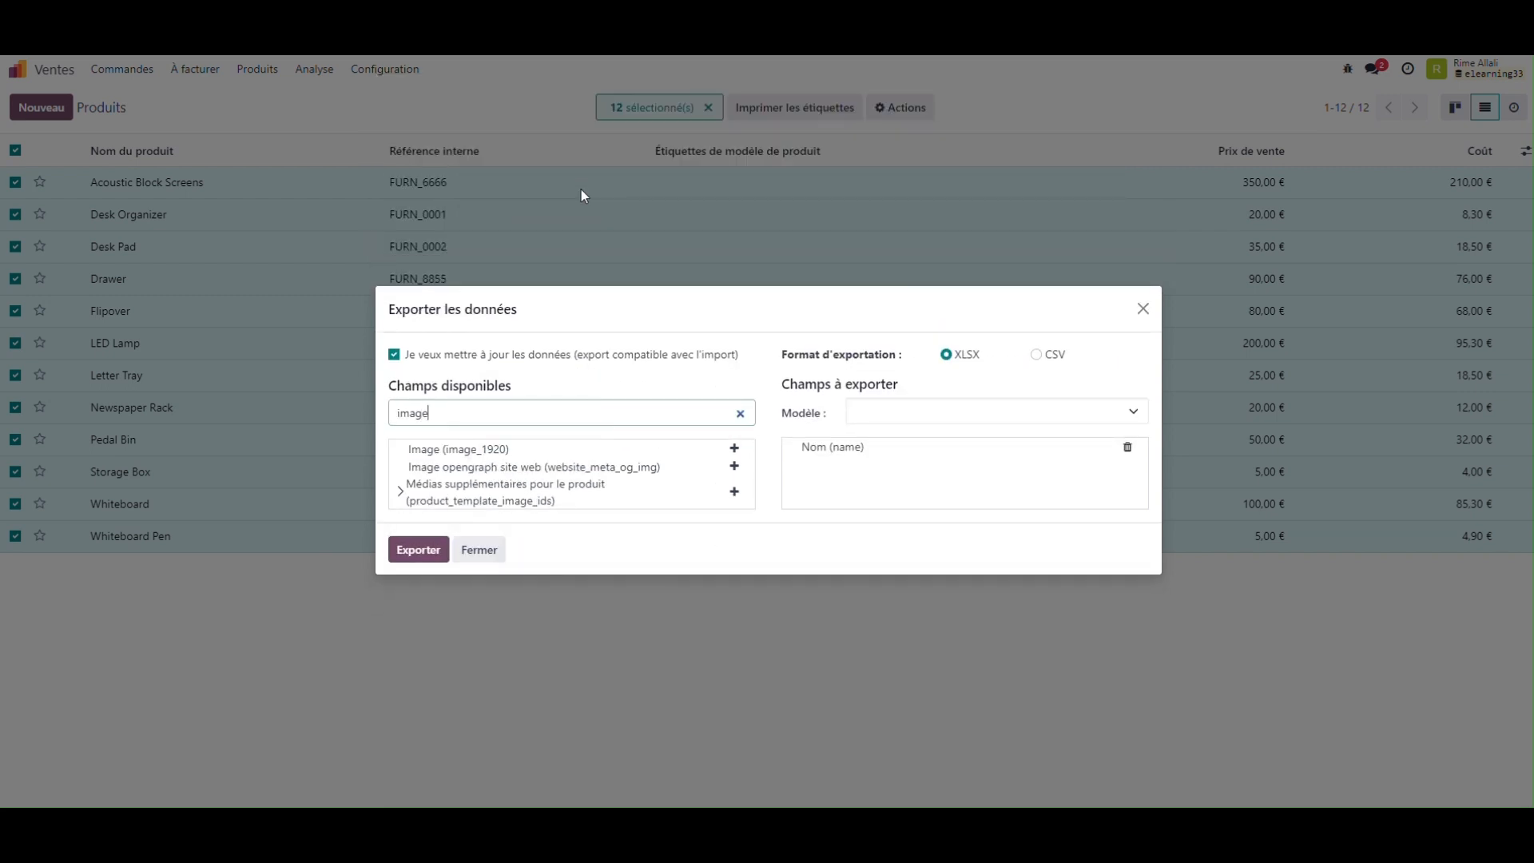
{"action": "left_click", "coordinate": [734, 448]}
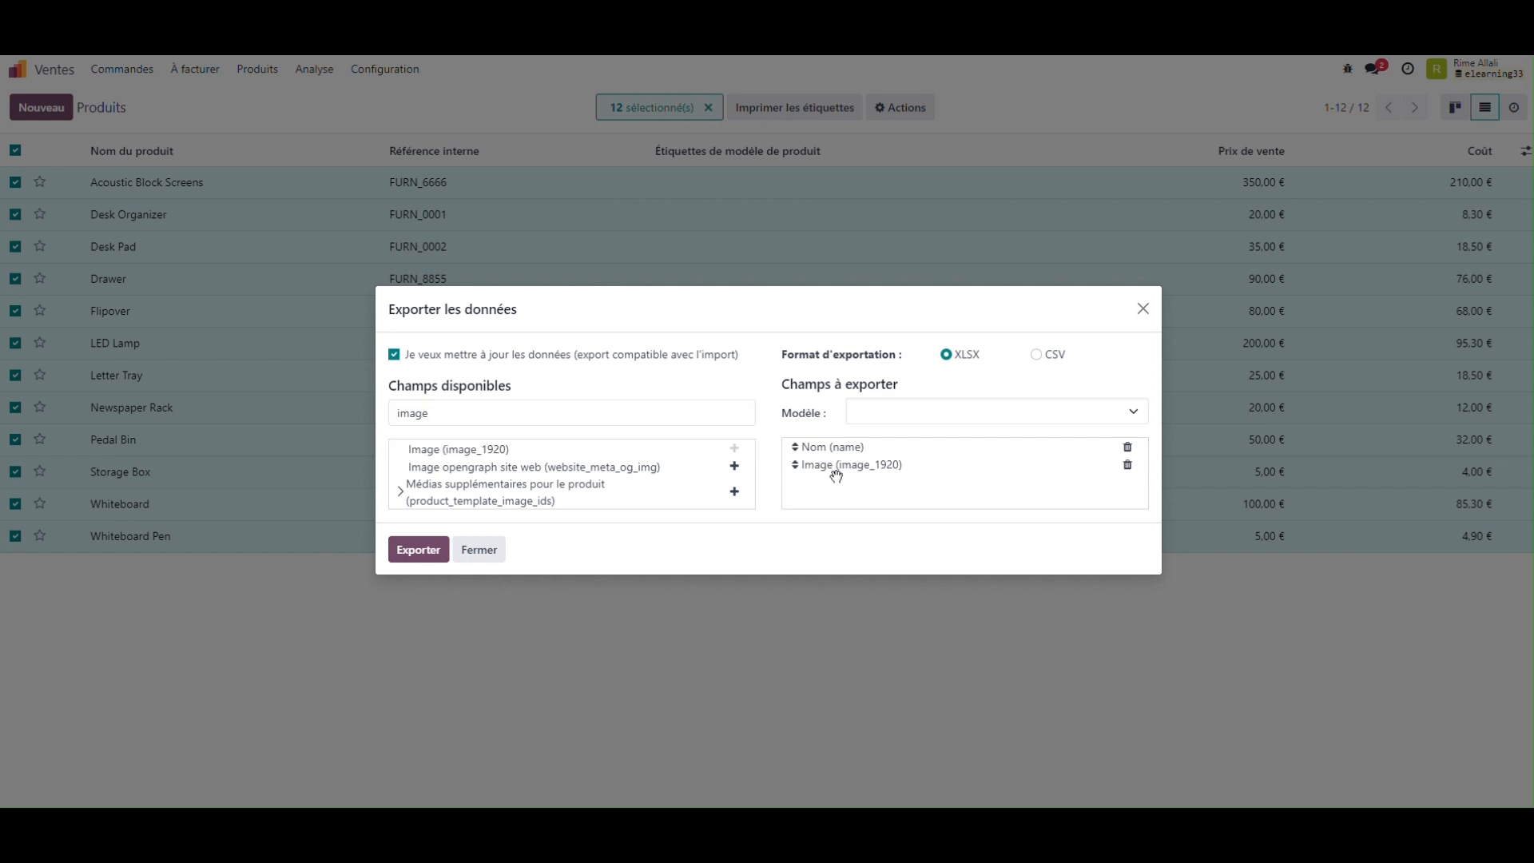
Step: Export the products as XLSX, and maximize the product workbook with editing enabled
{"action": "left_click", "coordinate": [409, 551]}
{"action": "left_click_drag", "start_coordinate": [0, 240], "coordinate": [743, 202]}
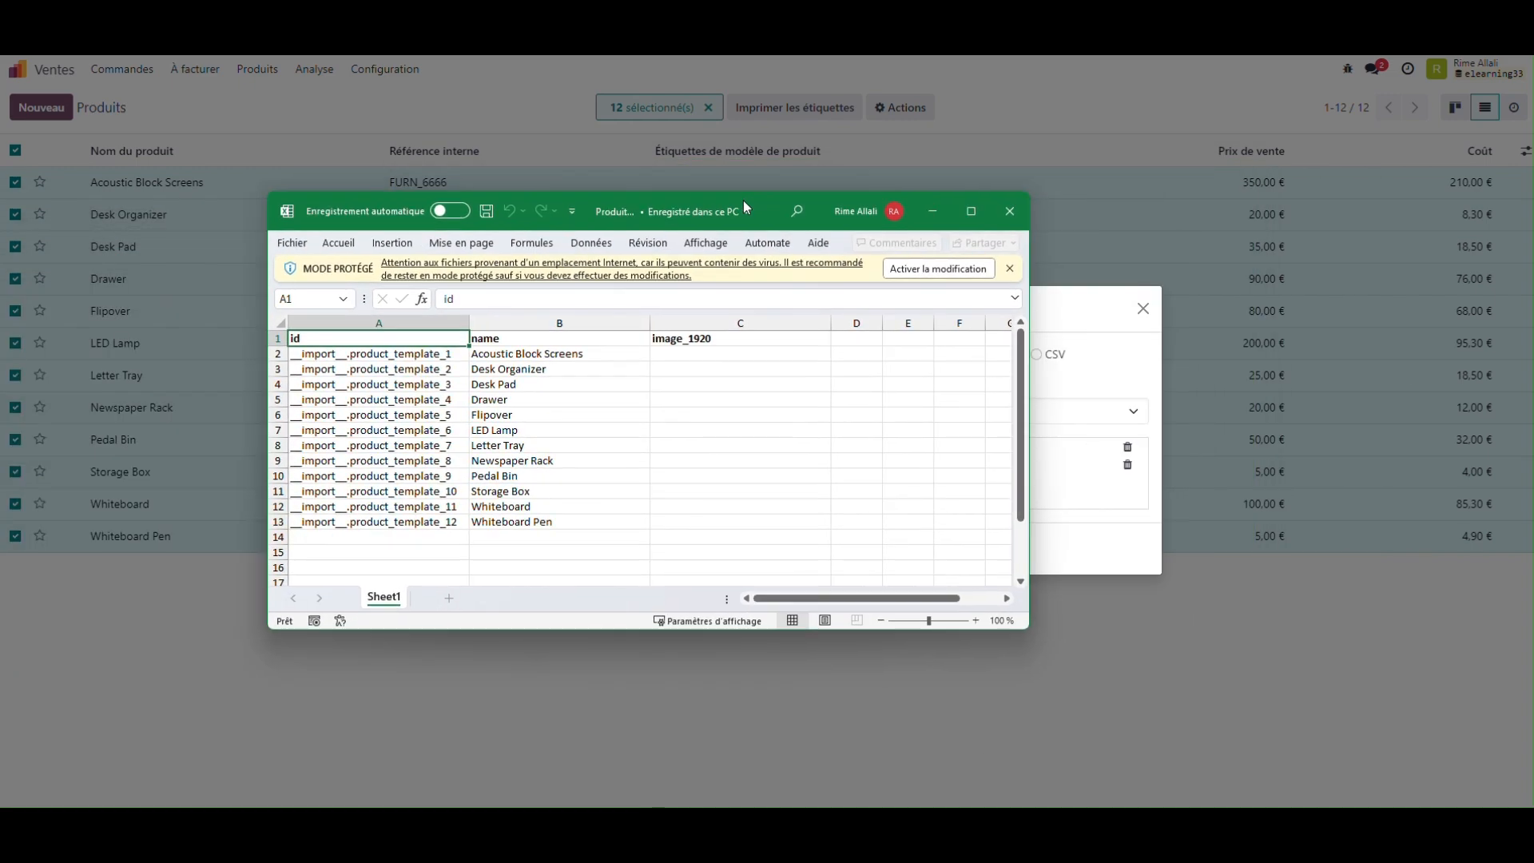
{"action": "left_click", "coordinate": [970, 210]}
{"action": "left_click", "coordinate": [971, 62]}
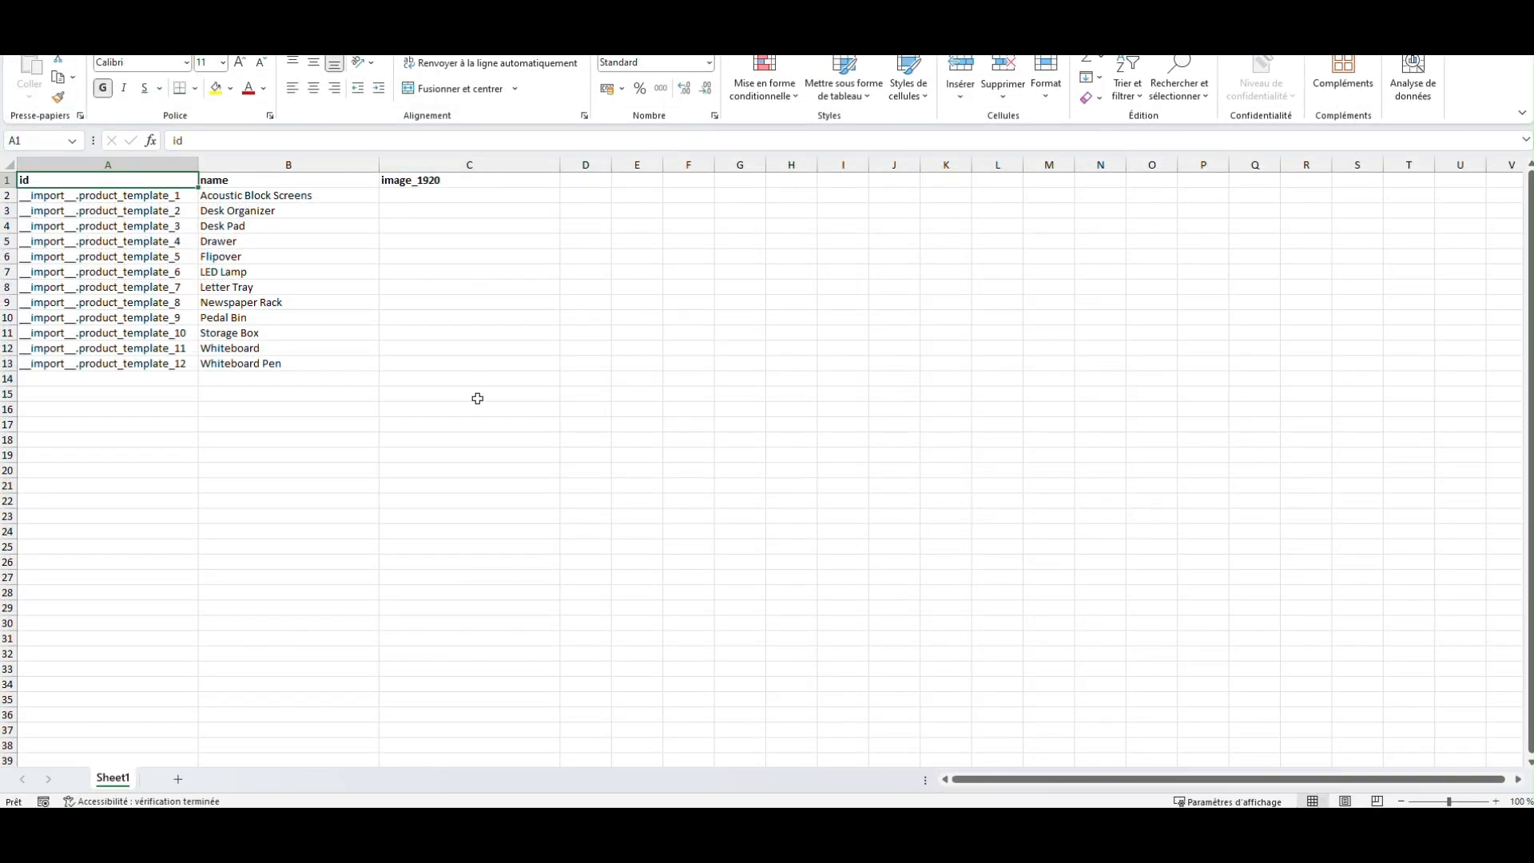
Step: Check the product names in B2:B13 and switch to the exported Document workbook
{"action": "left_click", "coordinate": [303, 486]}
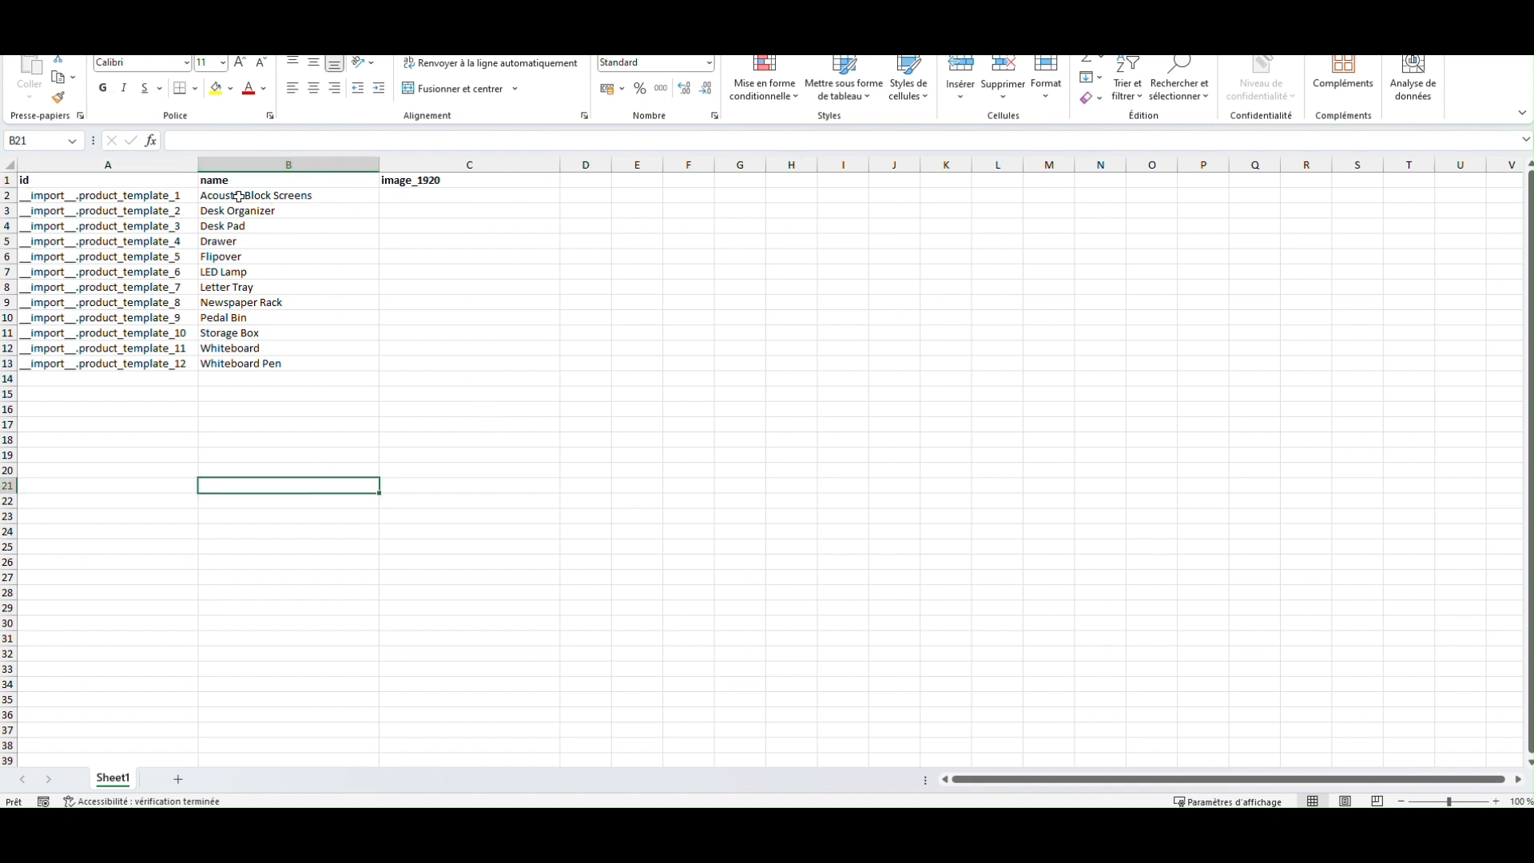
{"action": "left_click_drag", "start_coordinate": [255, 195], "coordinate": [255, 357]}
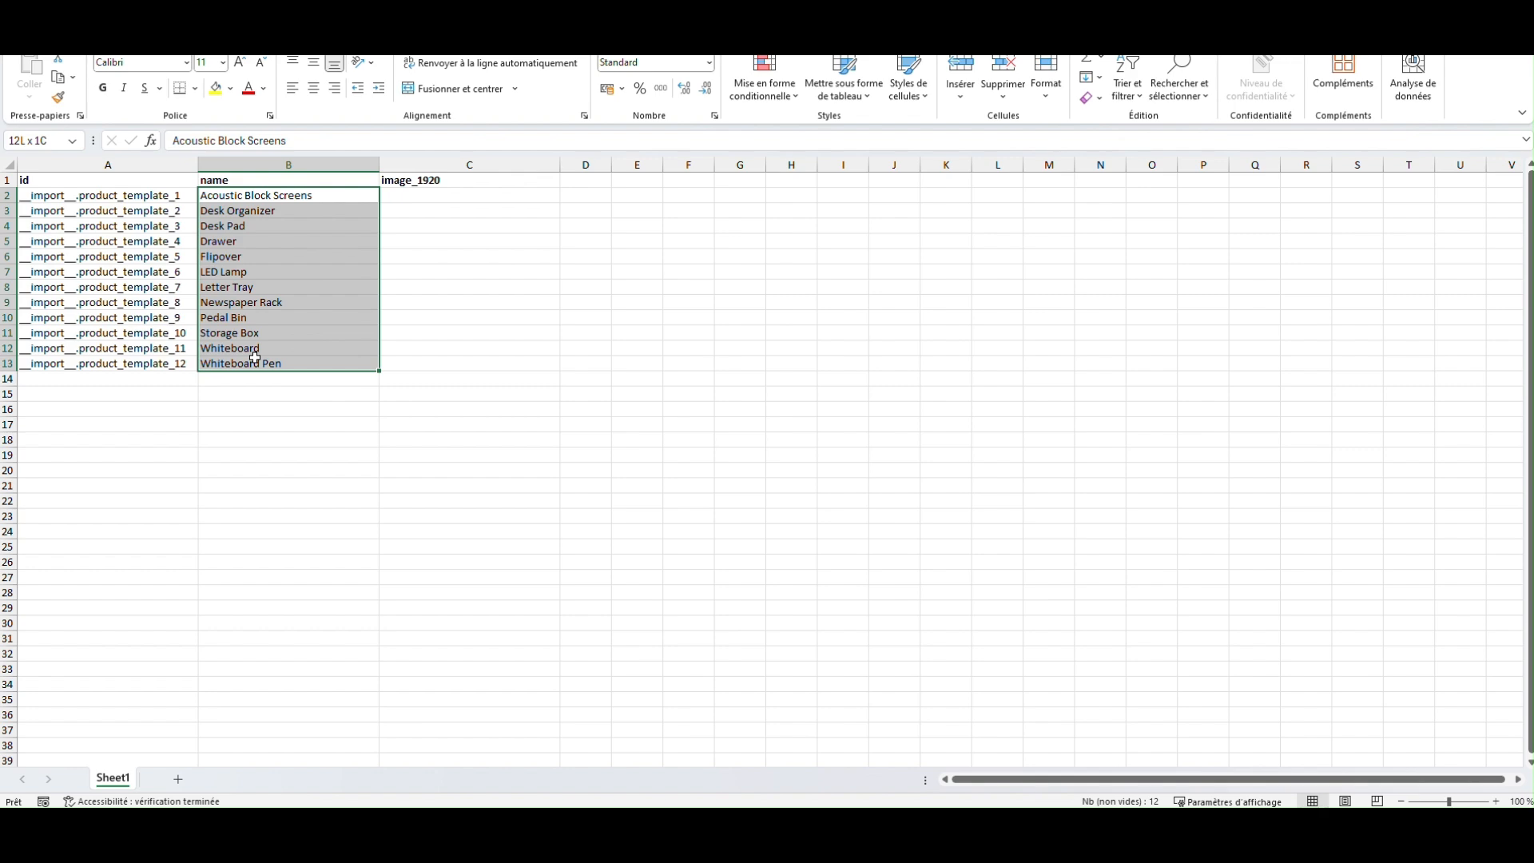
{"action": "left_click", "coordinate": [353, 484]}
{"action": "left_click", "coordinate": [999, 826]}
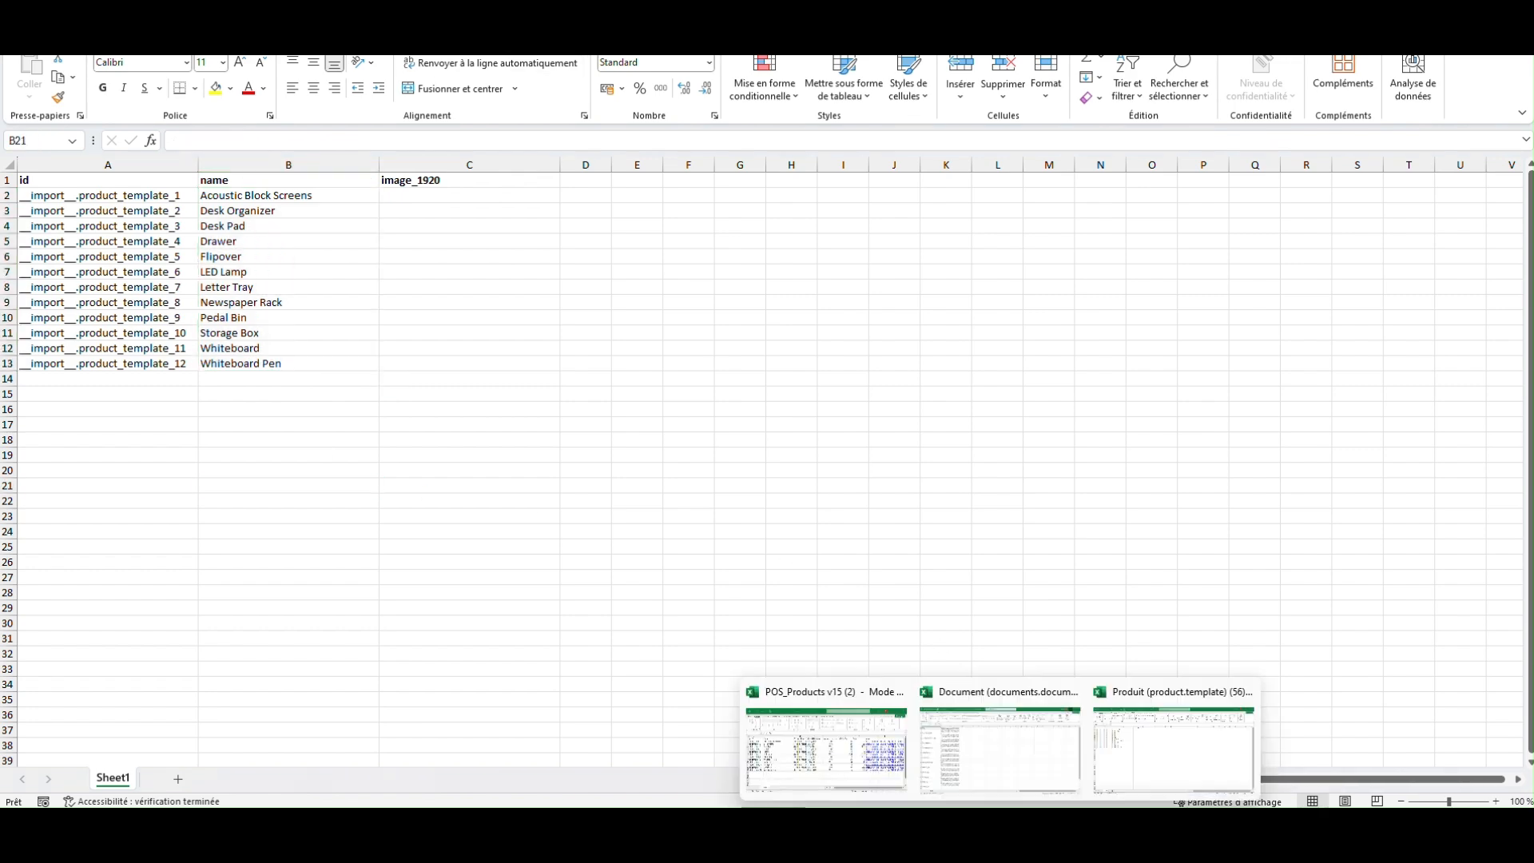
{"action": "left_click", "coordinate": [999, 749]}
{"action": "left_click", "coordinate": [672, 501]}
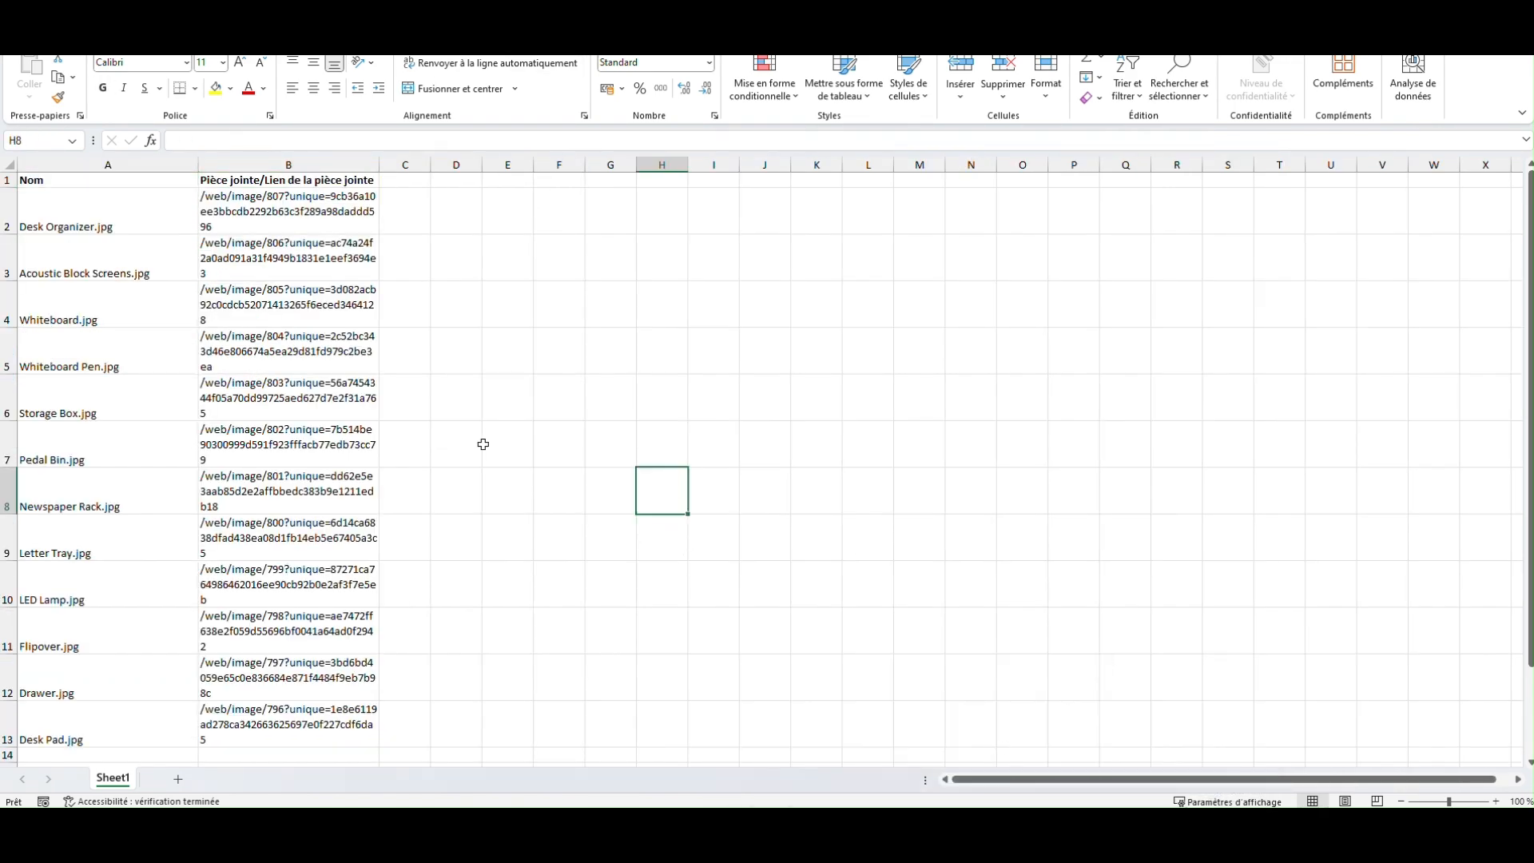
Step: Replace every ".jpg" in the Nom column A with nothing, and close the find-and-replace dialog
{"action": "left_click", "coordinate": [134, 164]}
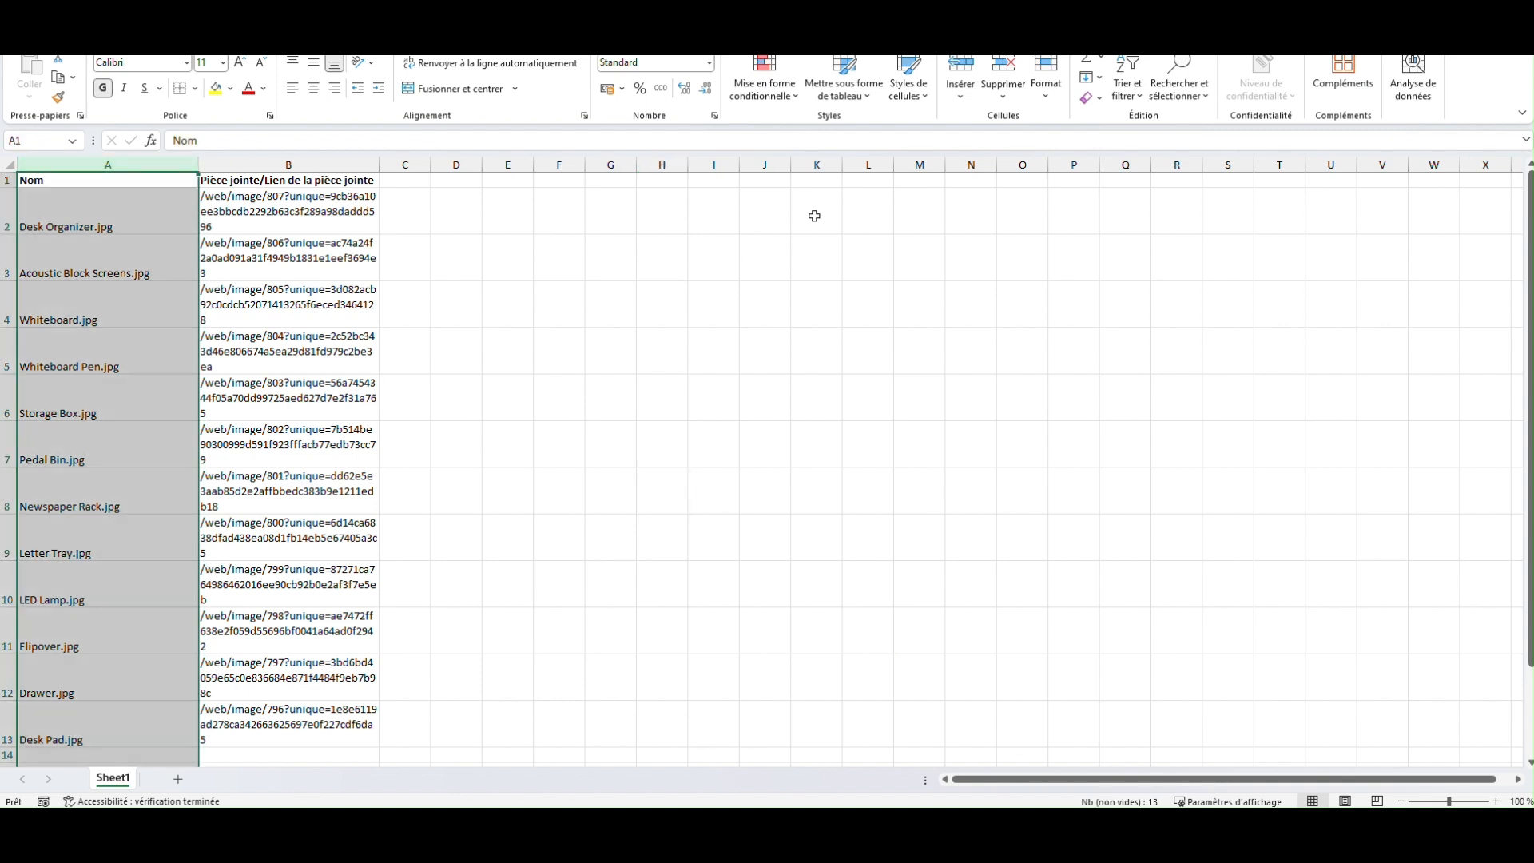
{"action": "left_click", "coordinate": [1179, 84]}
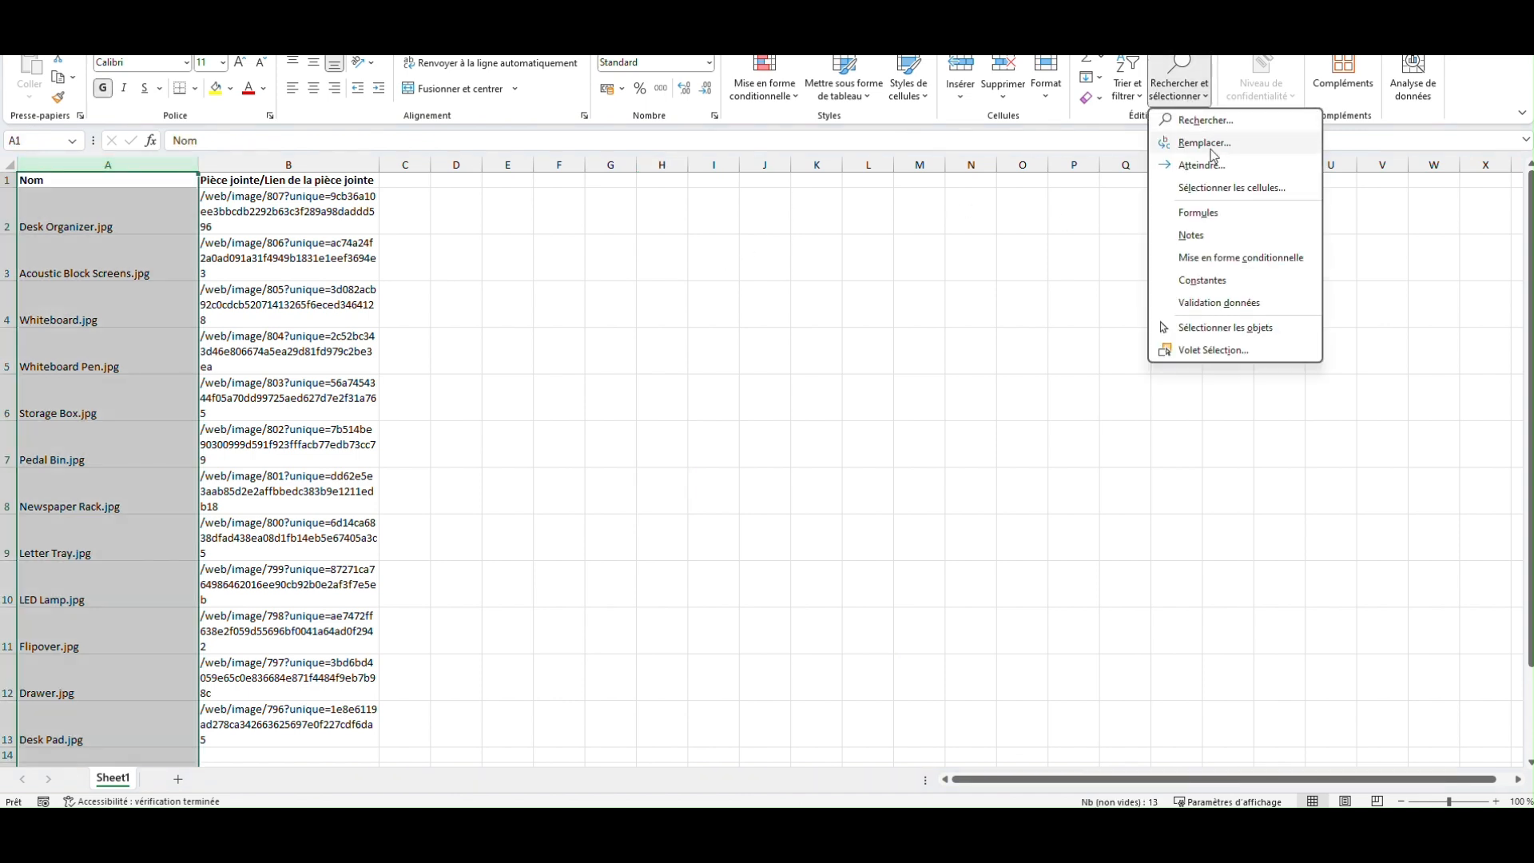
{"action": "left_click", "coordinate": [1206, 143]}
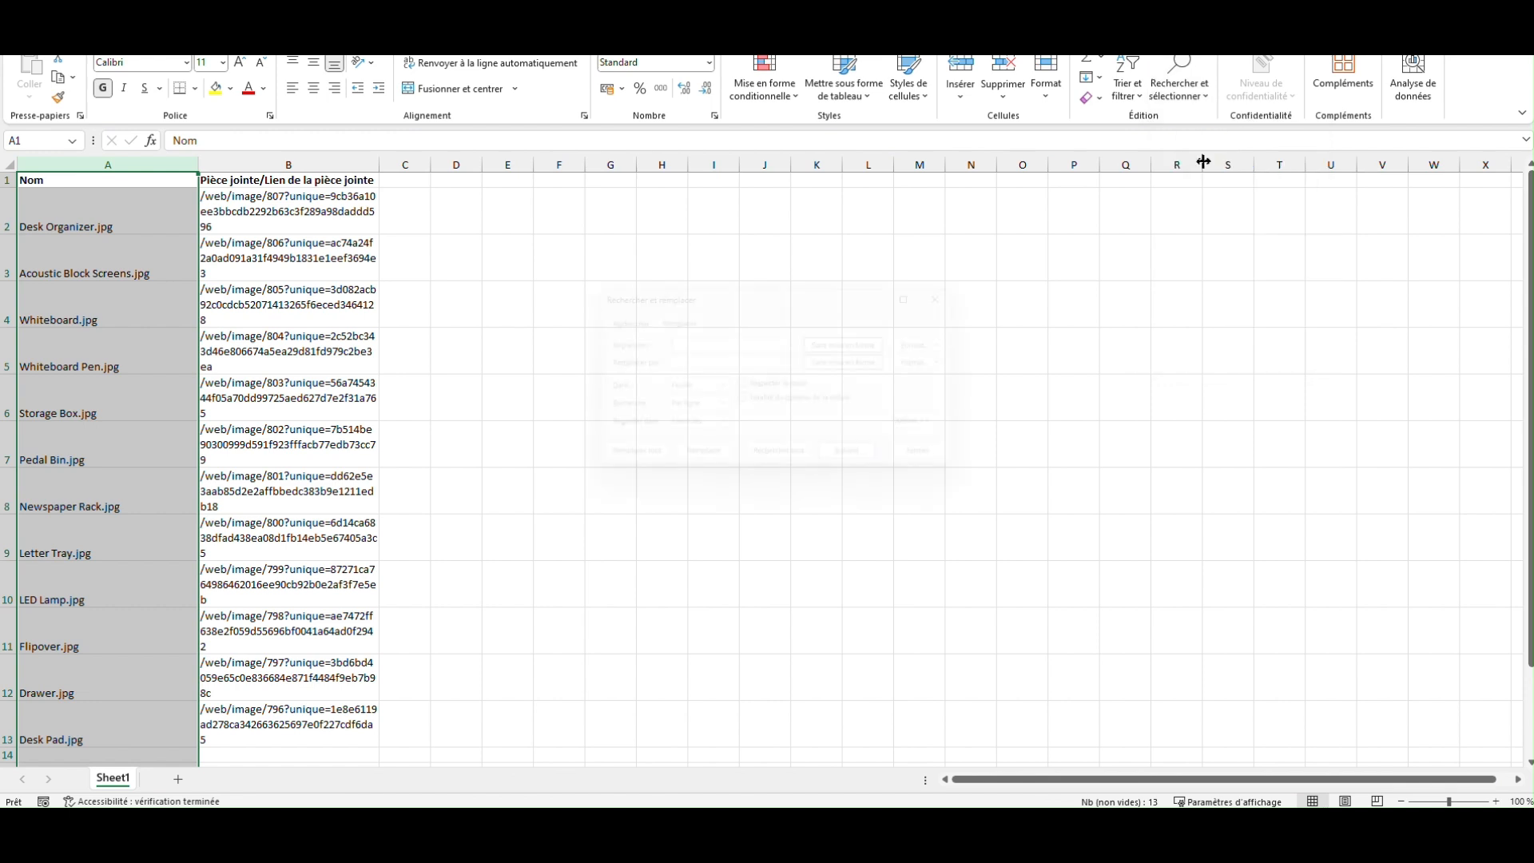
{"action": "type", "text": ".jpg"}
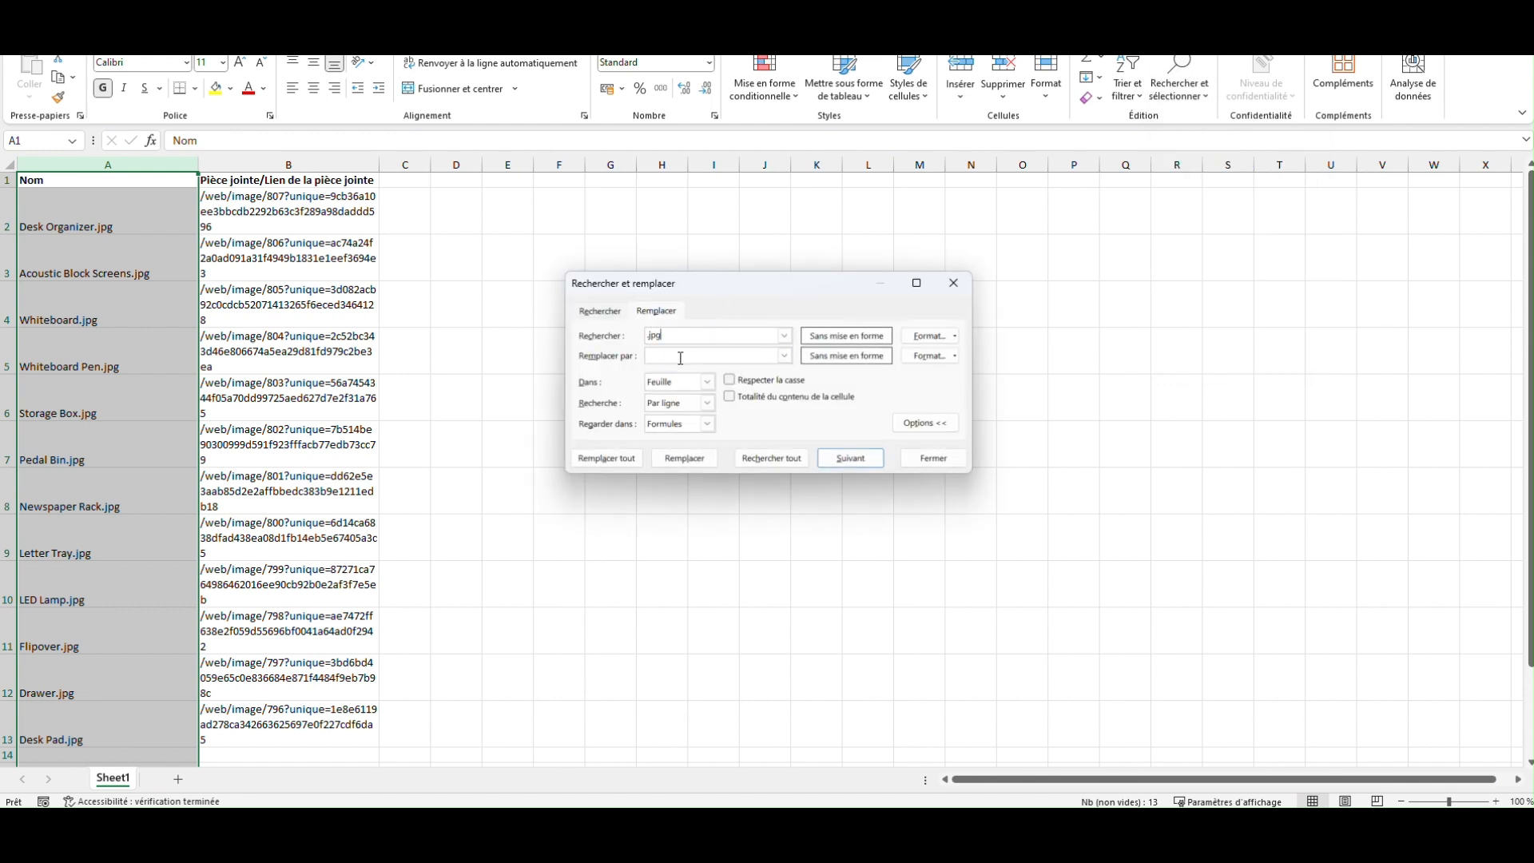
{"action": "left_click", "coordinate": [619, 458]}
{"action": "left_click", "coordinate": [797, 452]}
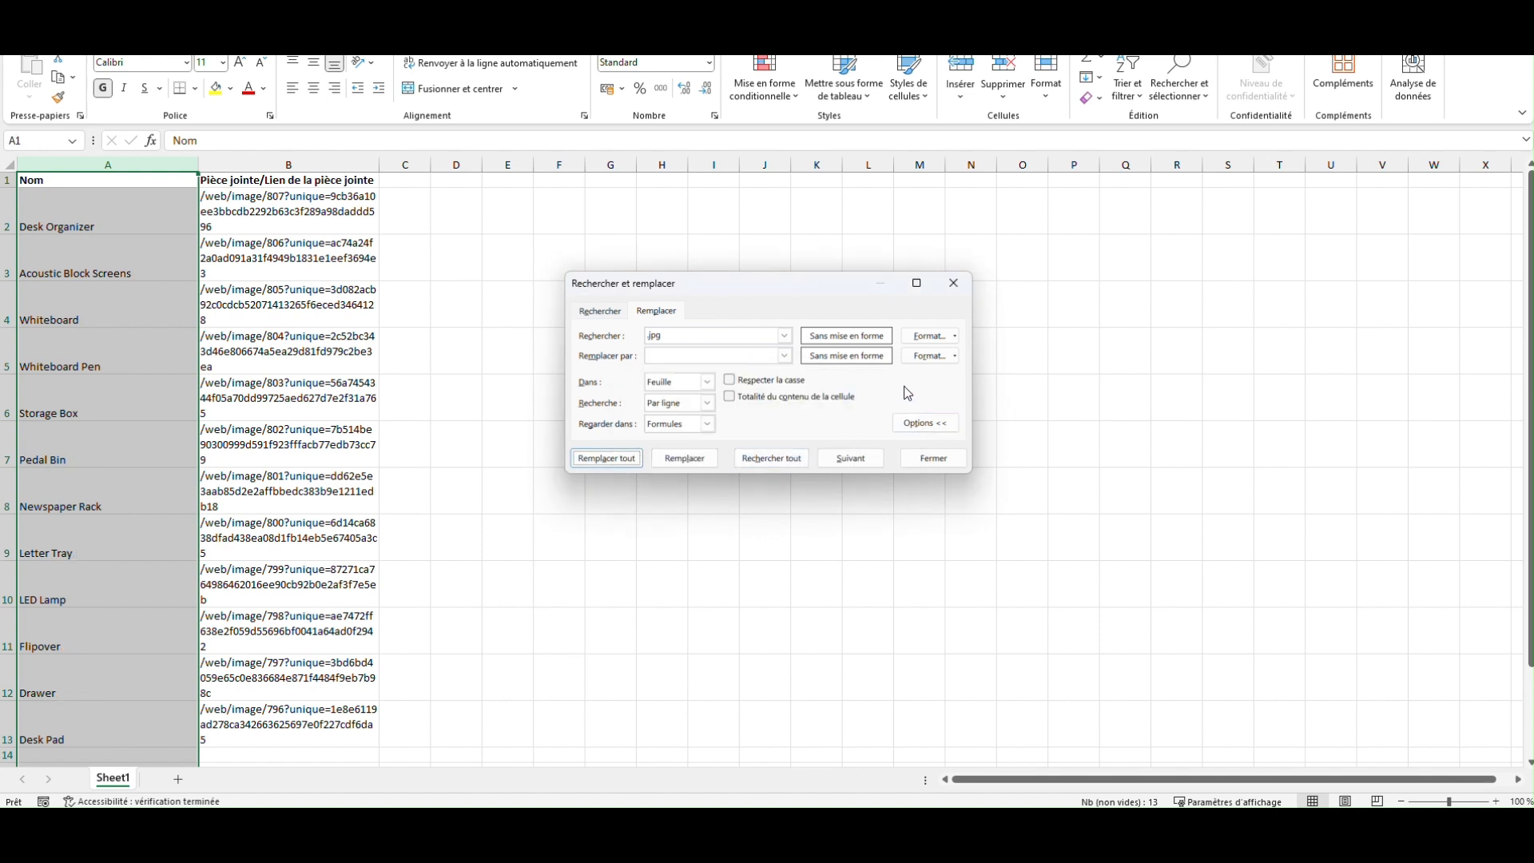
{"action": "left_click", "coordinate": [953, 283]}
Step: In D2 of the product workbook, use RECHERCHEV to find B2 in the Document workbook's columns A:B, returning column 2 with exact match (faux)
{"action": "left_click", "coordinate": [965, 653]}
{"action": "mouse_move", "coordinate": [999, 827]}
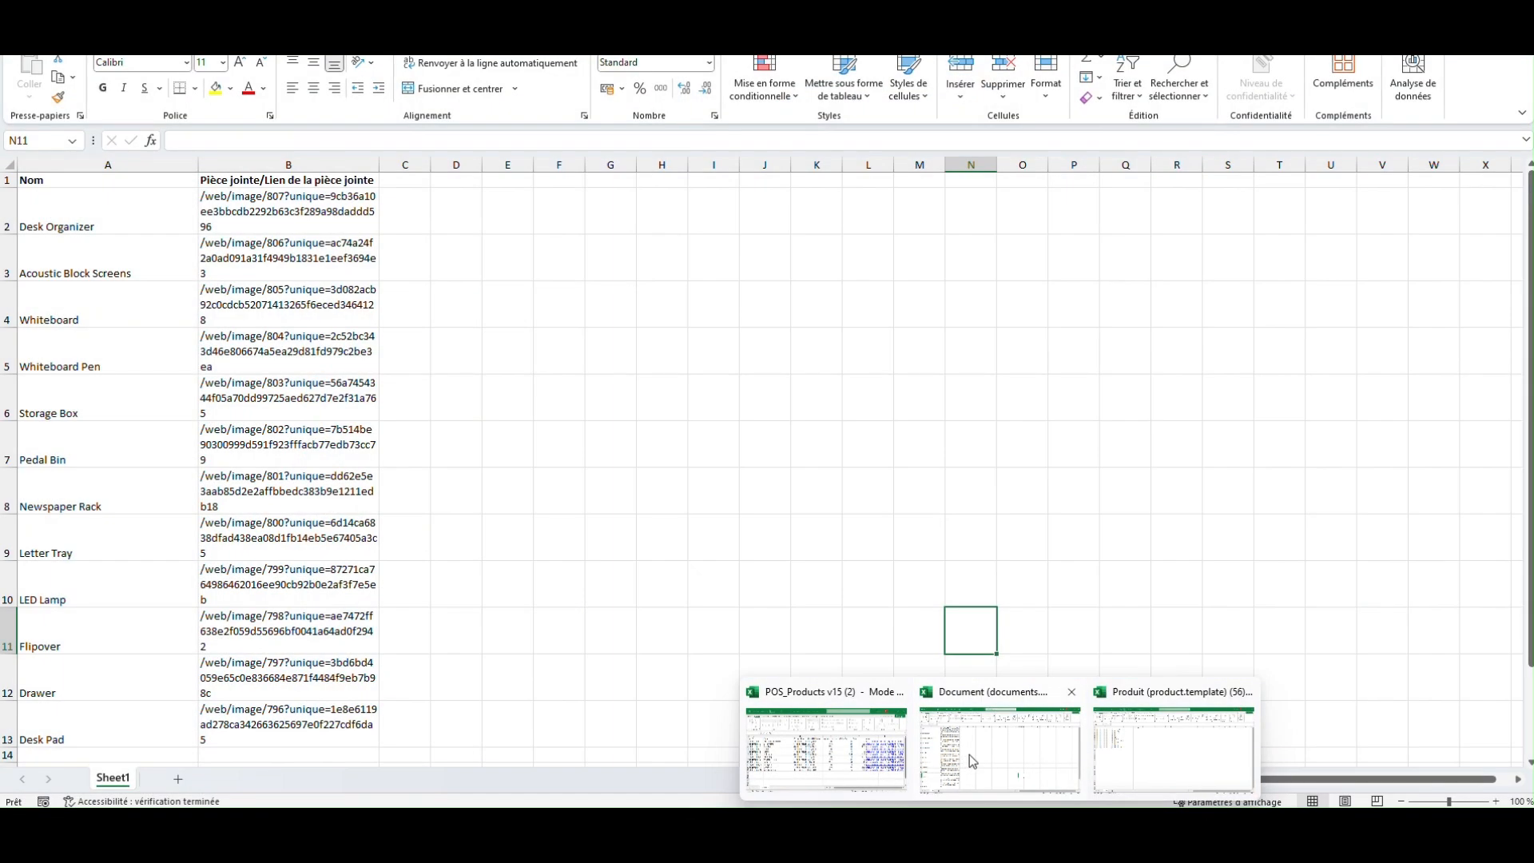
{"action": "left_click", "coordinate": [1158, 757]}
{"action": "left_click", "coordinate": [588, 196]}
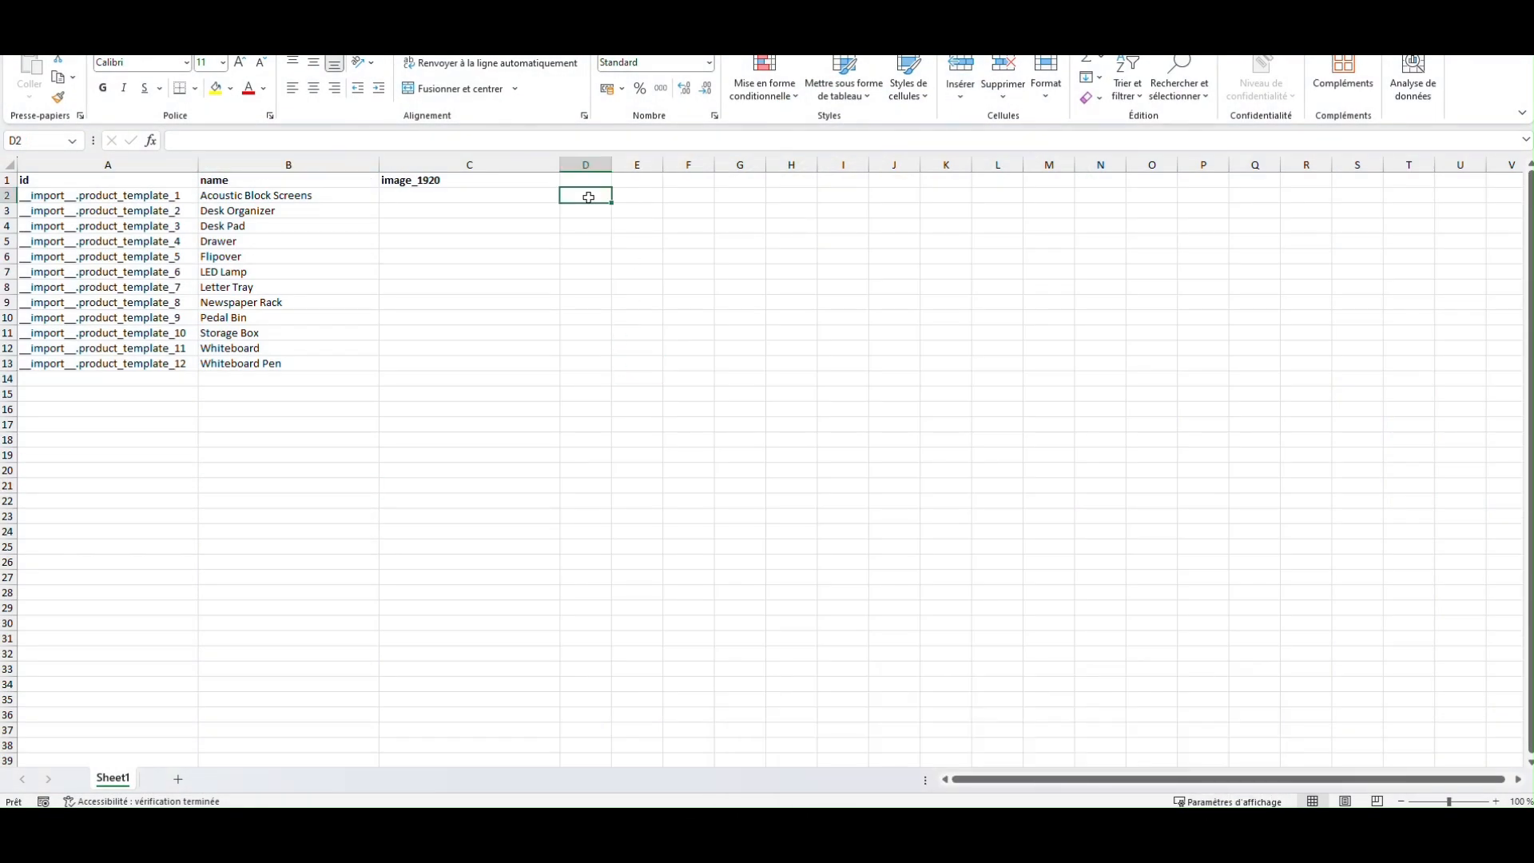
{"action": "type", "text": "=recherchev("}
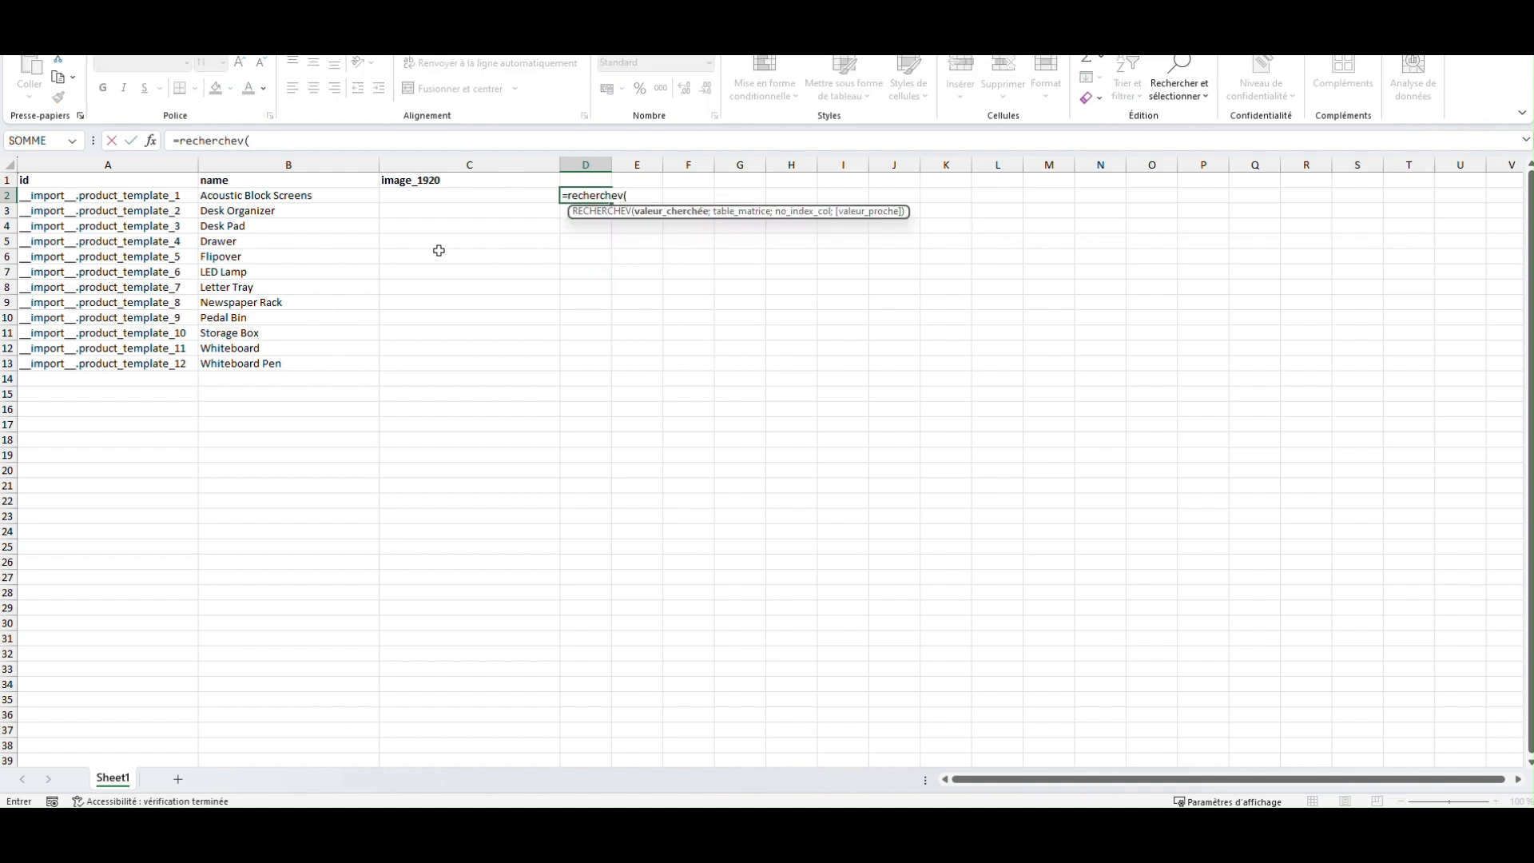
{"action": "left_click", "coordinate": [275, 195]}
{"action": "type", "text": ";"}
{"action": "mouse_move", "coordinate": [999, 838]}
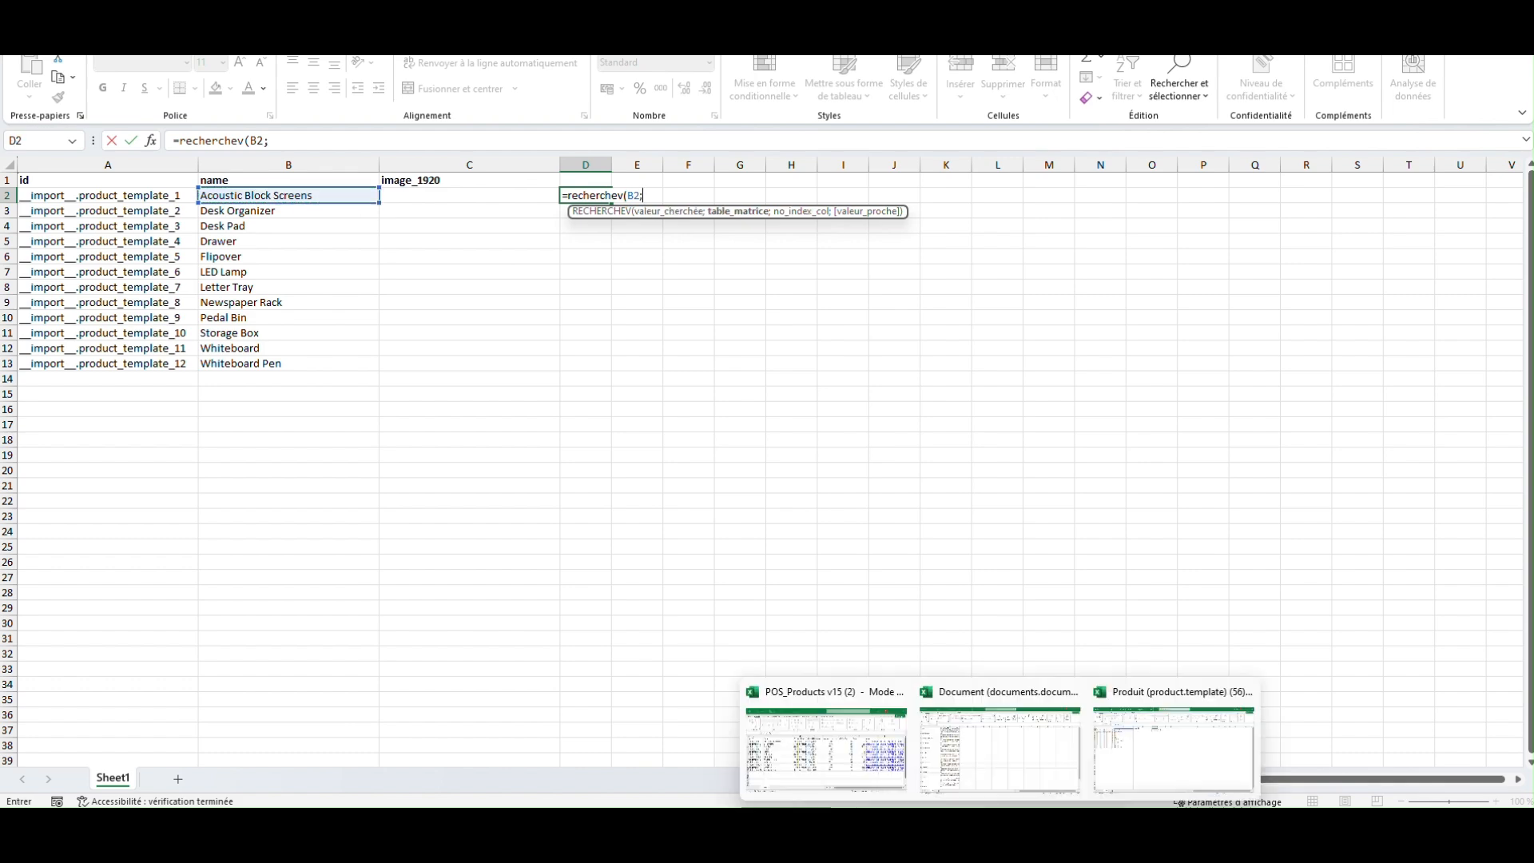
{"action": "left_click", "coordinate": [1013, 751]}
{"action": "left_click_drag", "start_coordinate": [87, 163], "coordinate": [288, 164]}
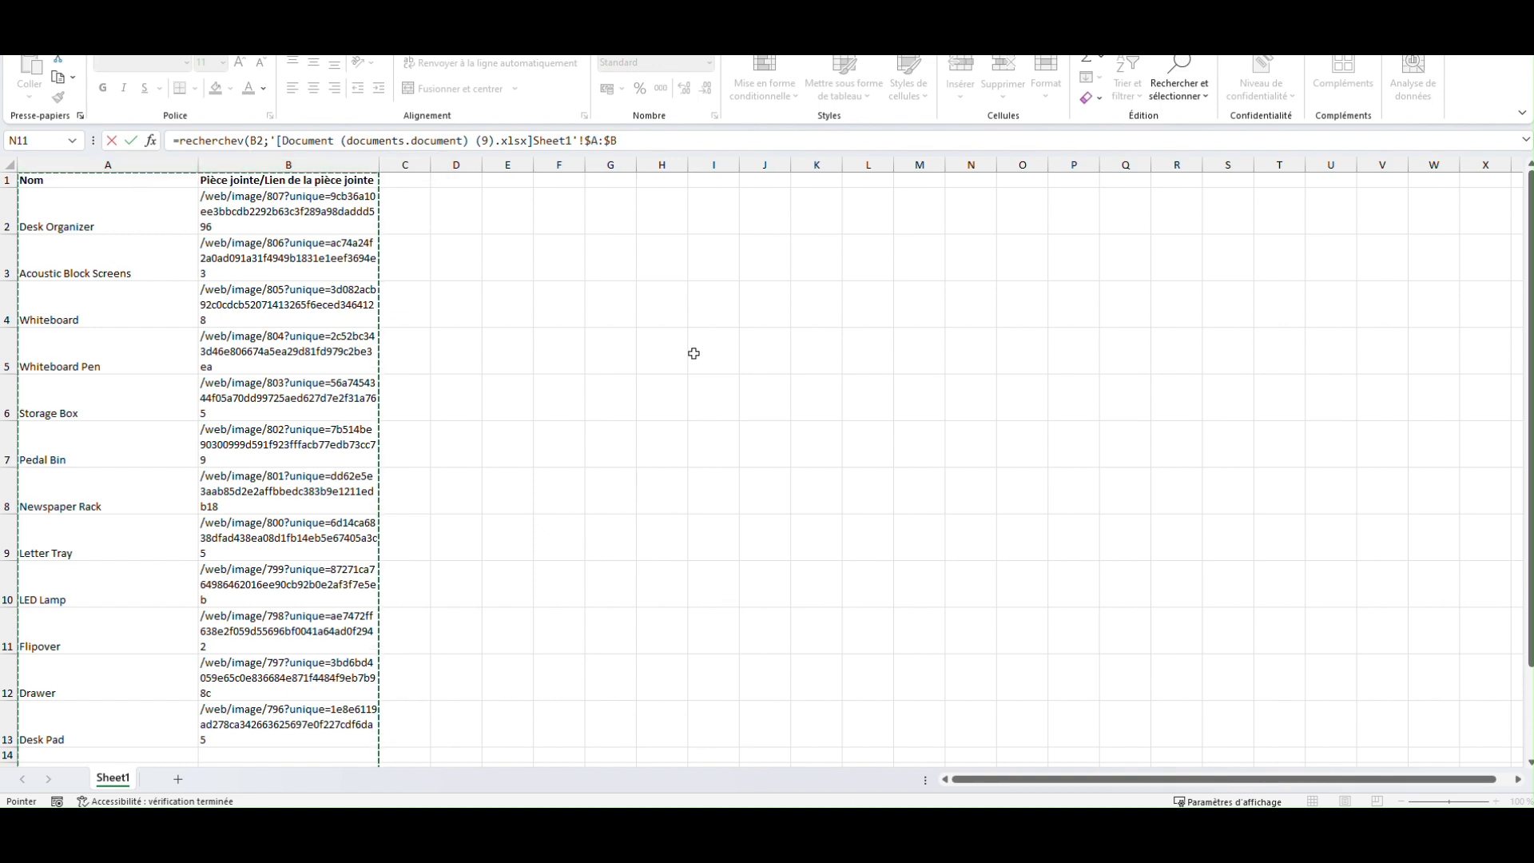
{"action": "type", "text": ";"}
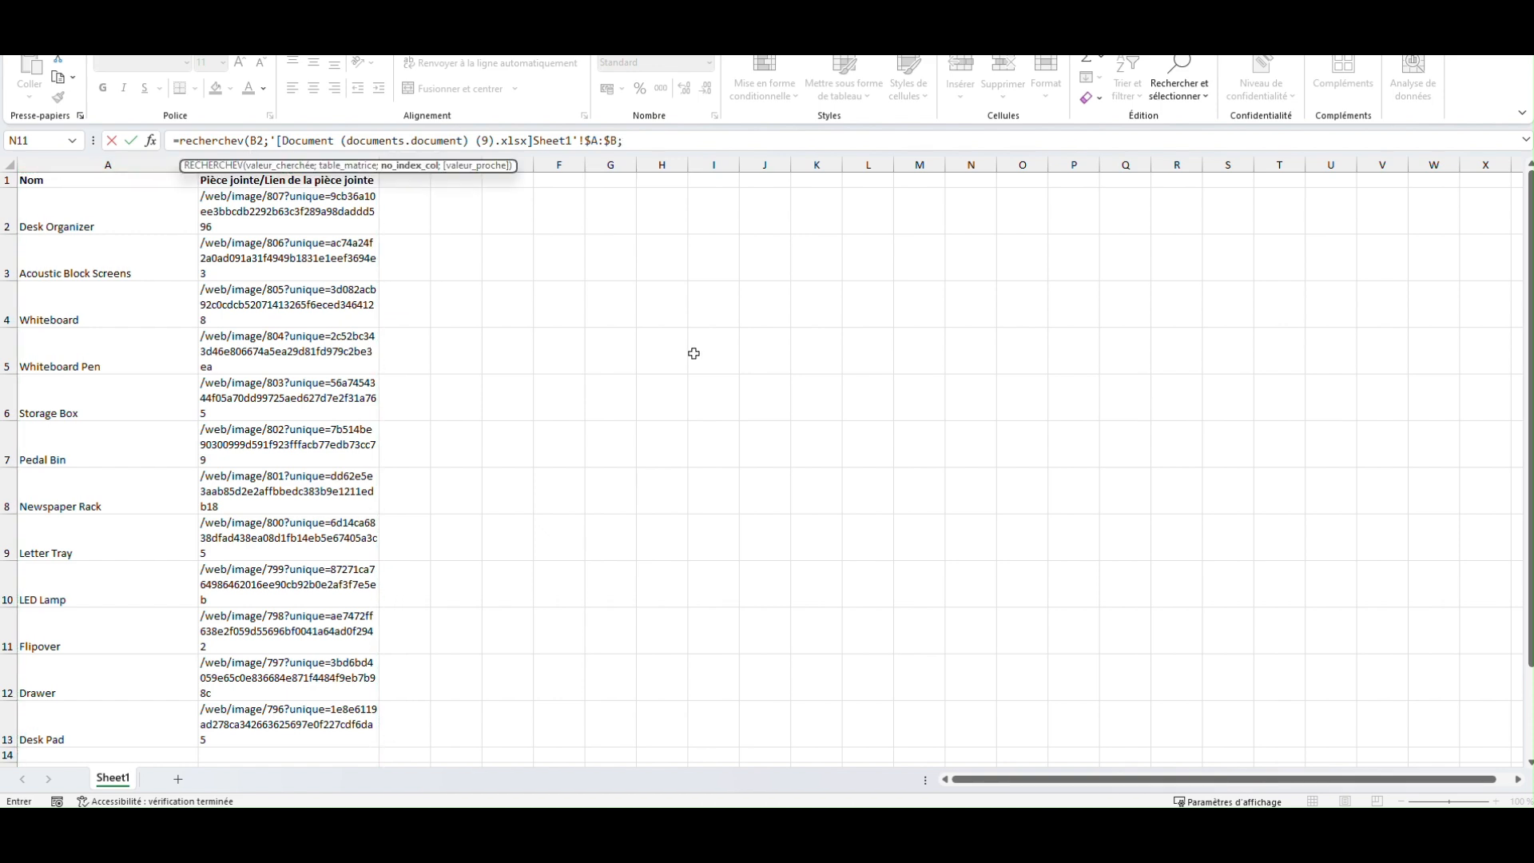
{"action": "type", "text": "2;f"}
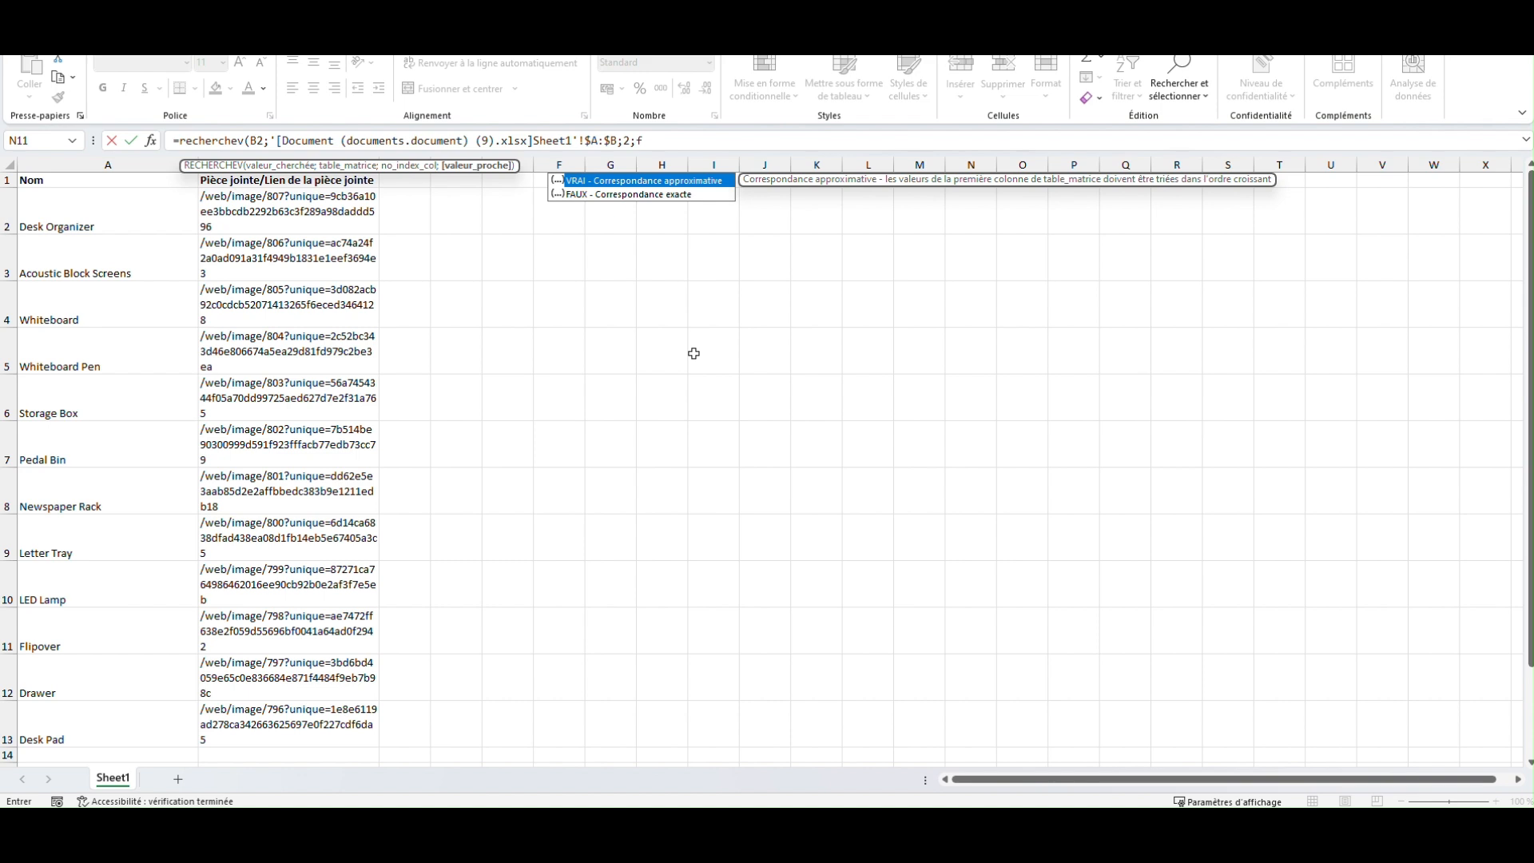
{"action": "type", "text": "aux)"}
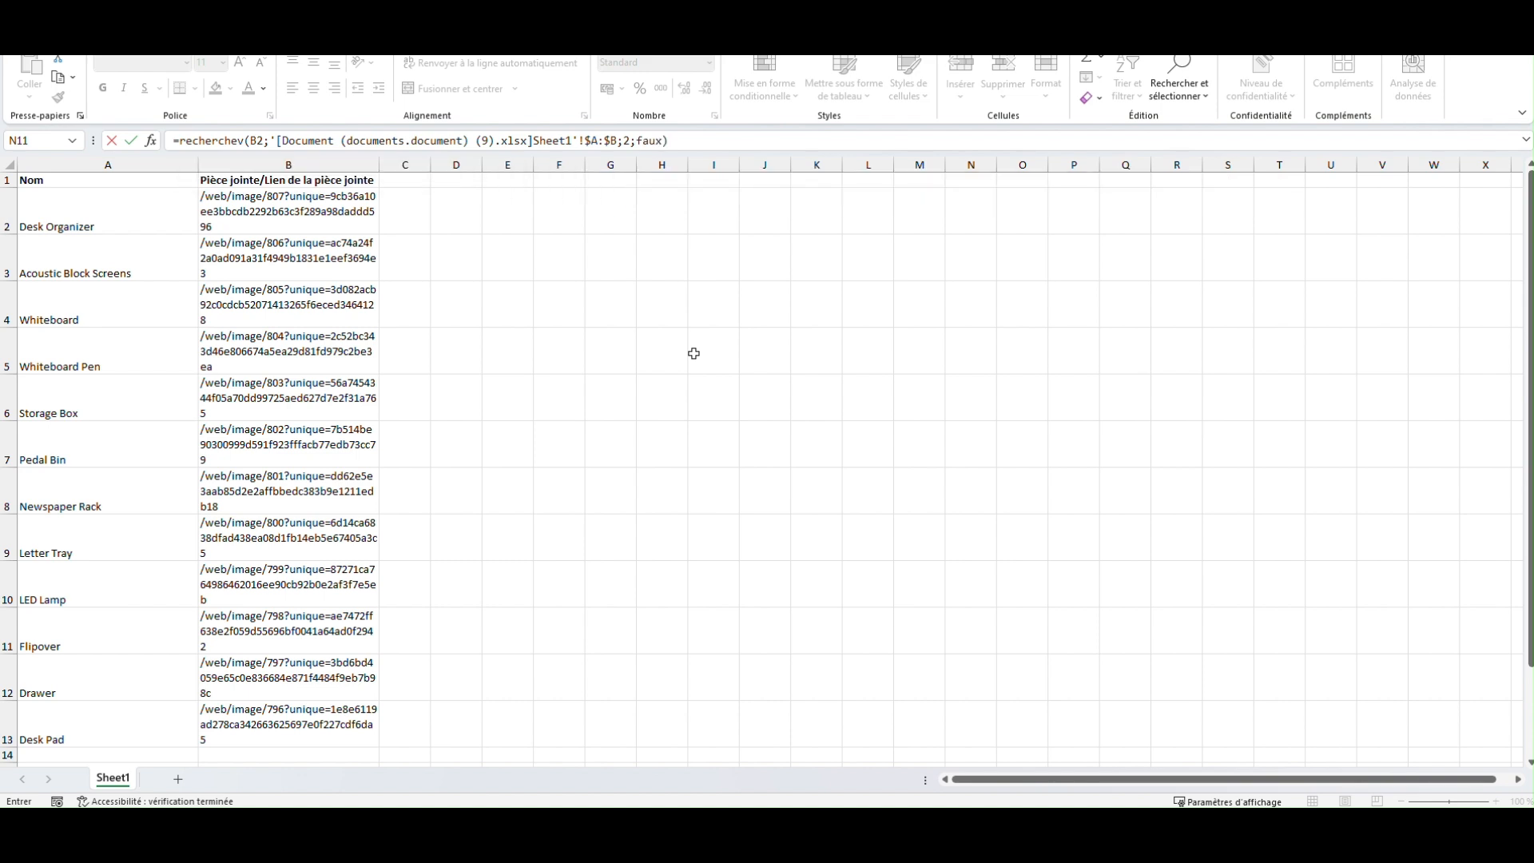
{"action": "key", "text": "Return"}
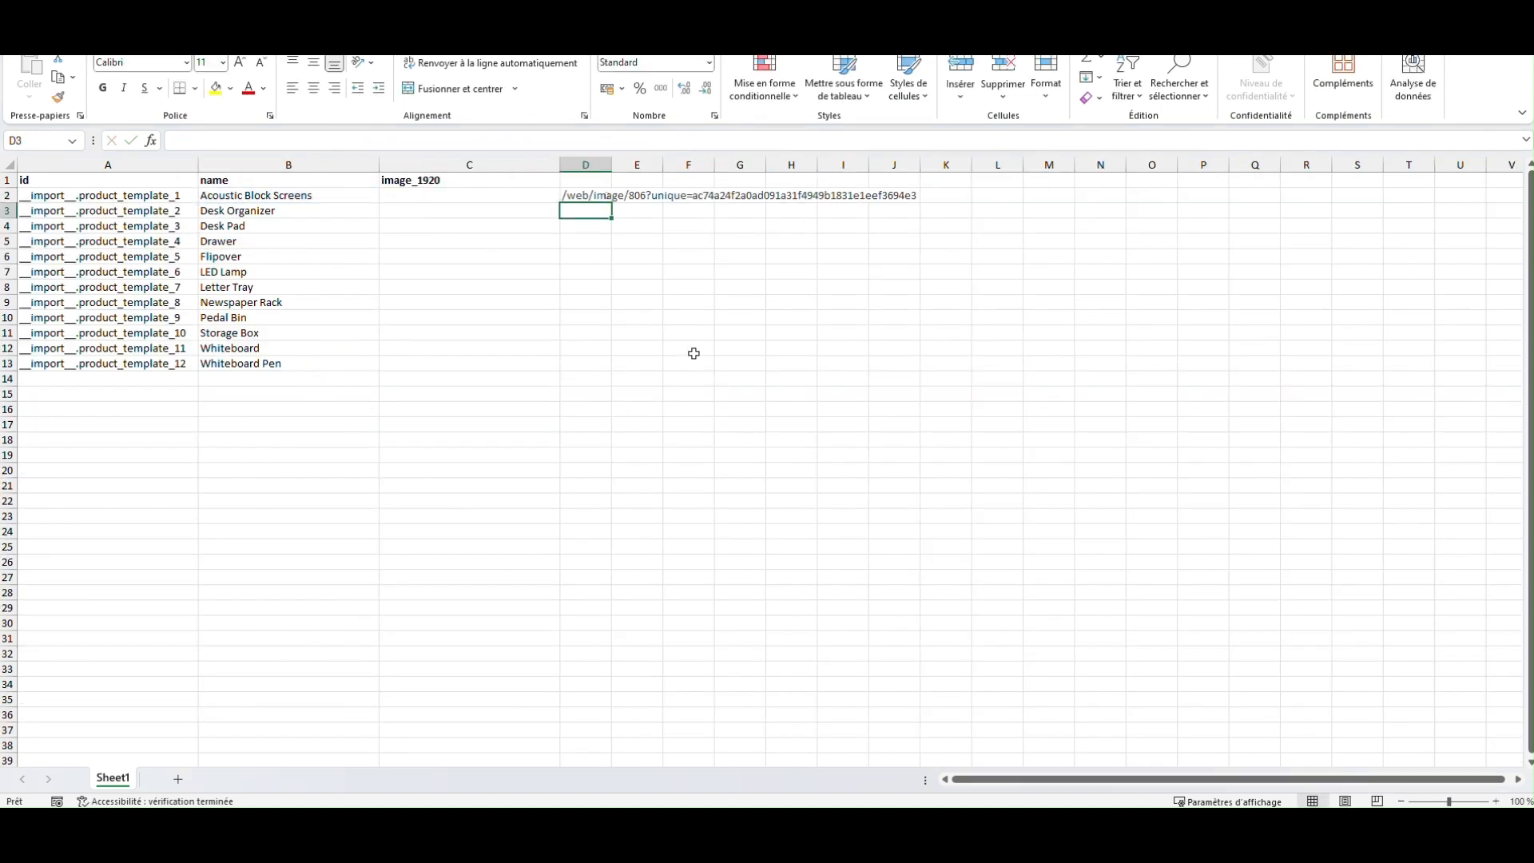
Step: Fill the D2 lookup formula down to D13 for all the products
{"action": "left_click", "coordinate": [577, 197]}
{"action": "left_click_drag", "start_coordinate": [611, 203], "coordinate": [603, 367]}
{"action": "left_click", "coordinate": [605, 470]}
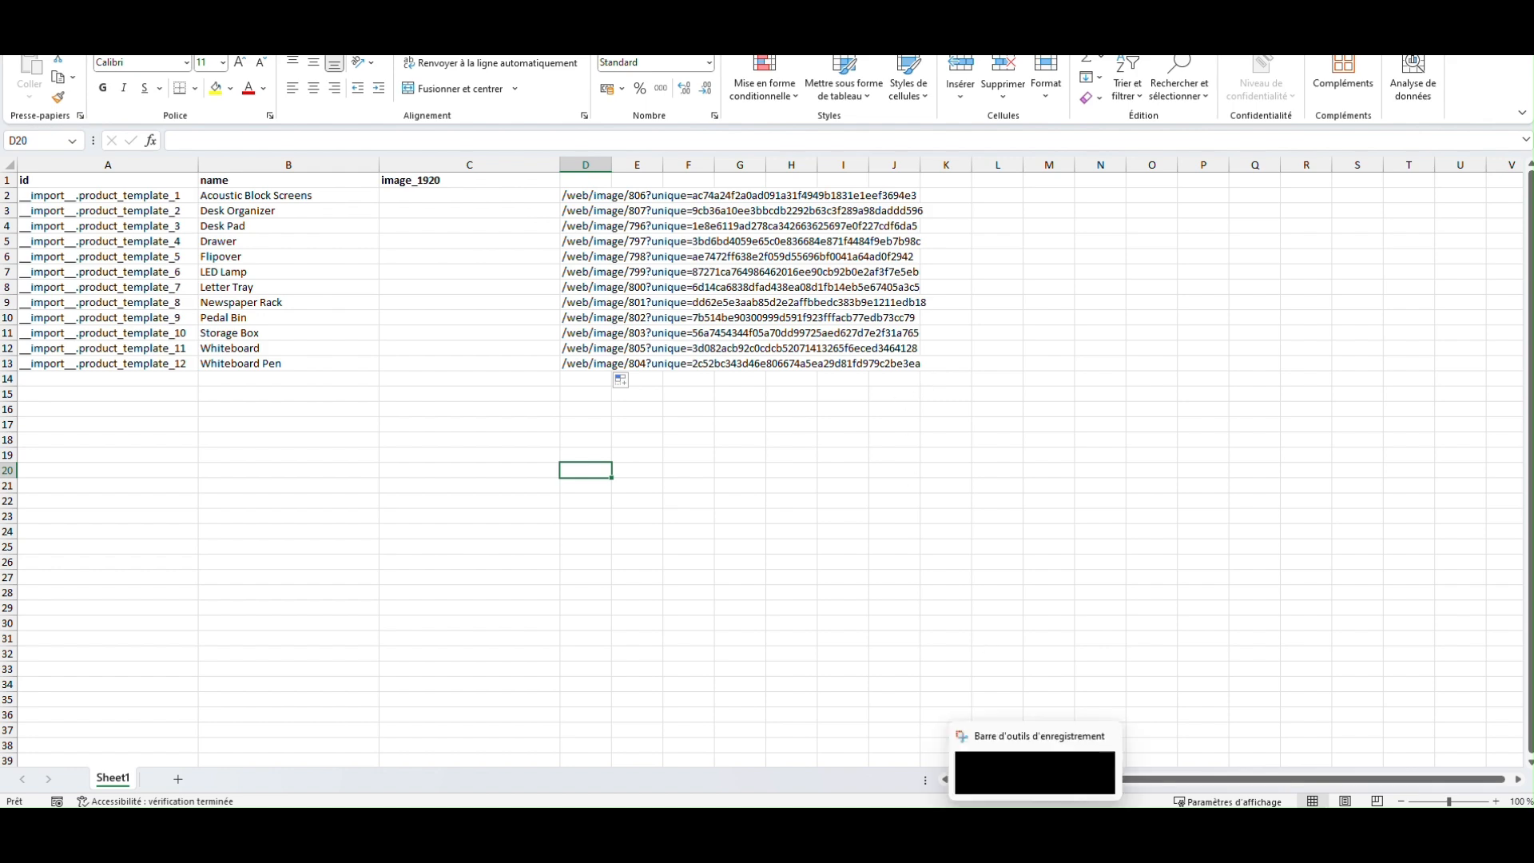
{"action": "mouse_move", "coordinate": [965, 826]}
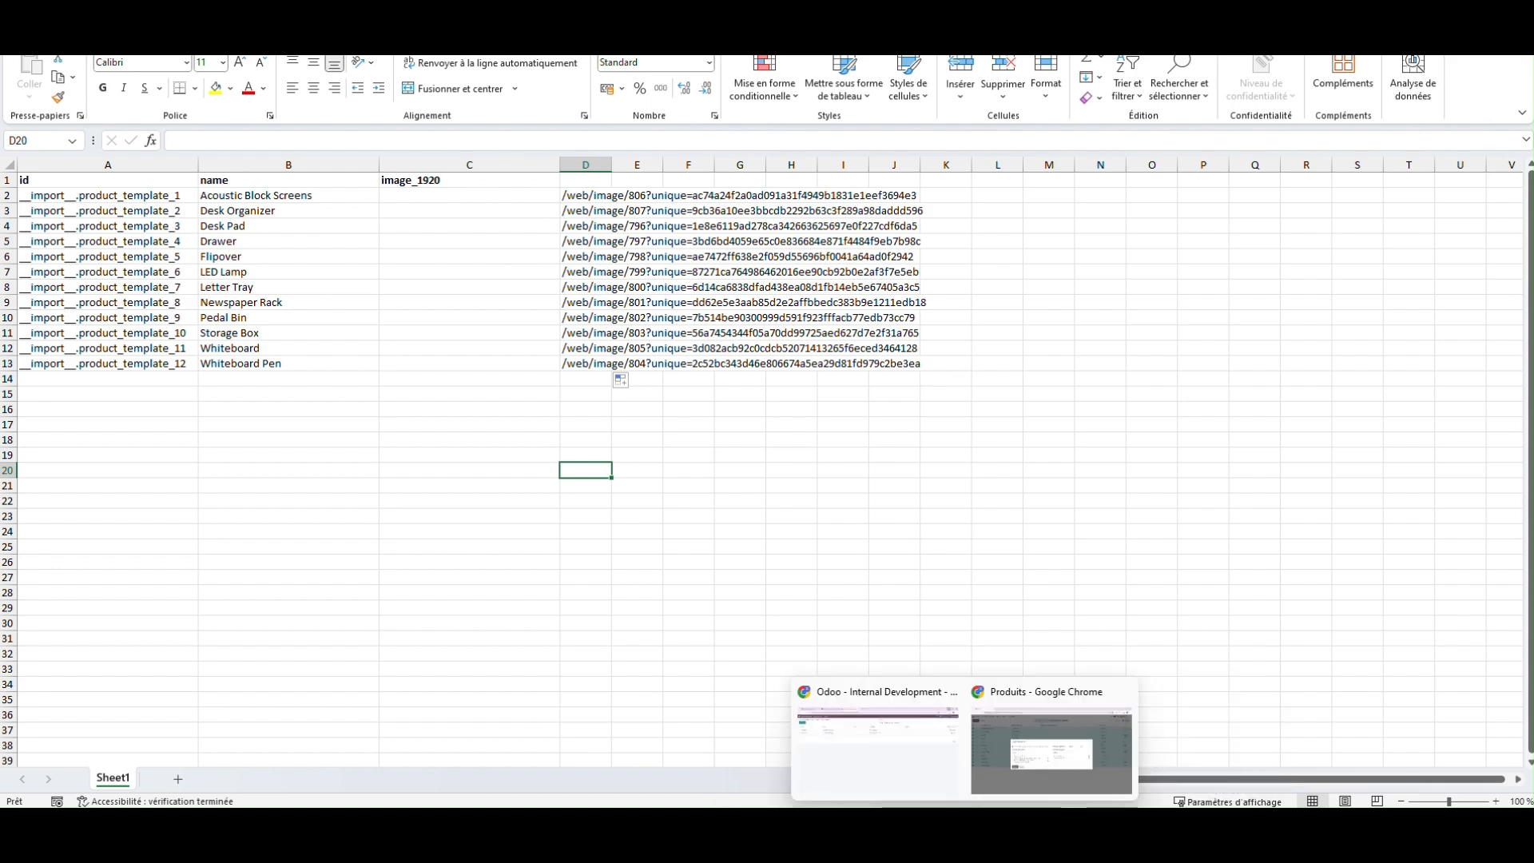
{"action": "left_click", "coordinate": [1034, 747]}
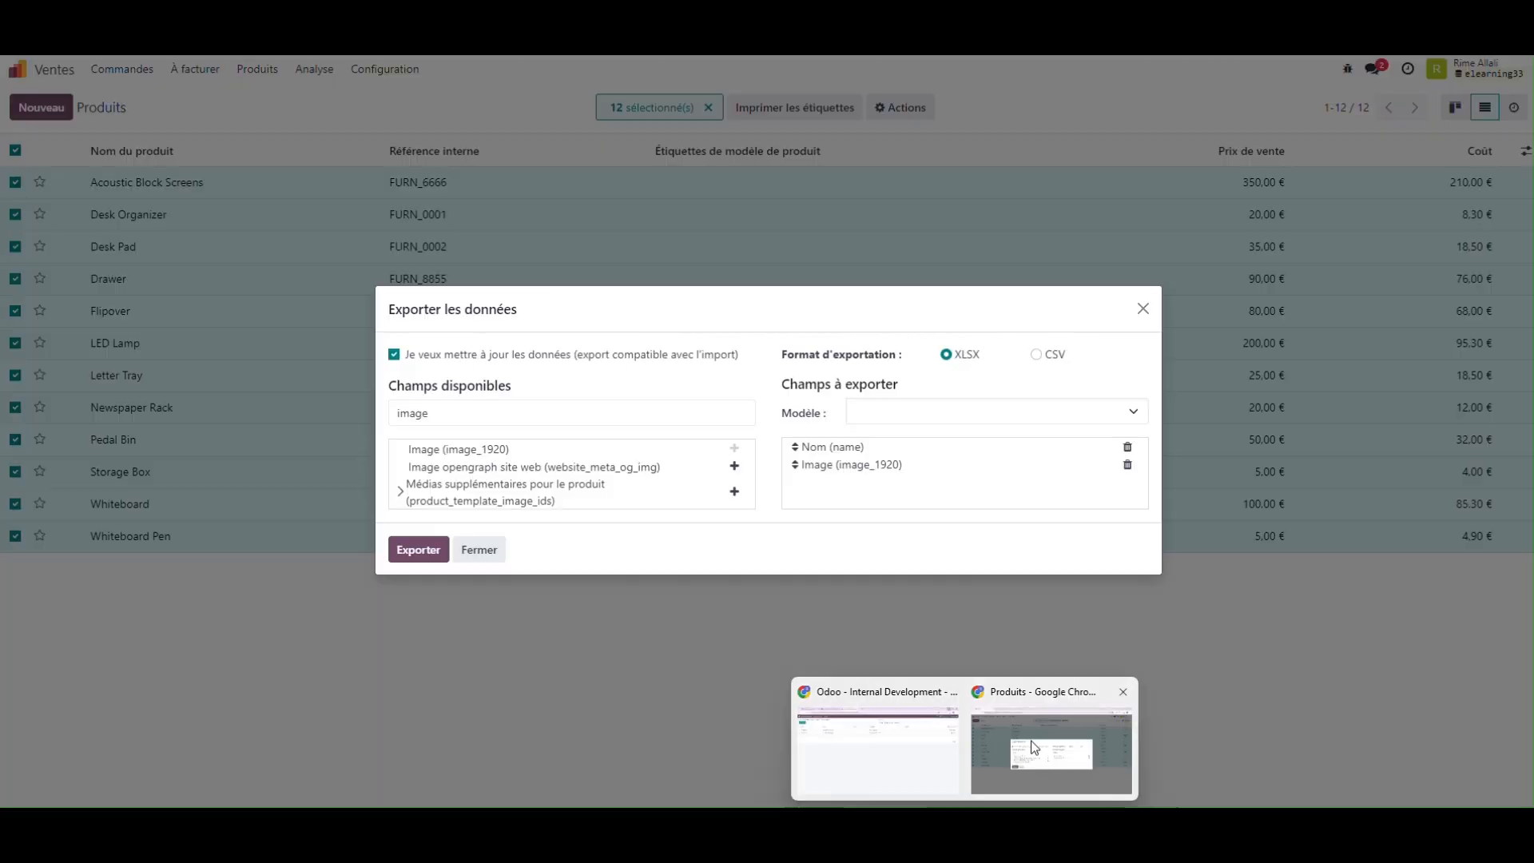
{"action": "left_click", "coordinate": [1137, 314]}
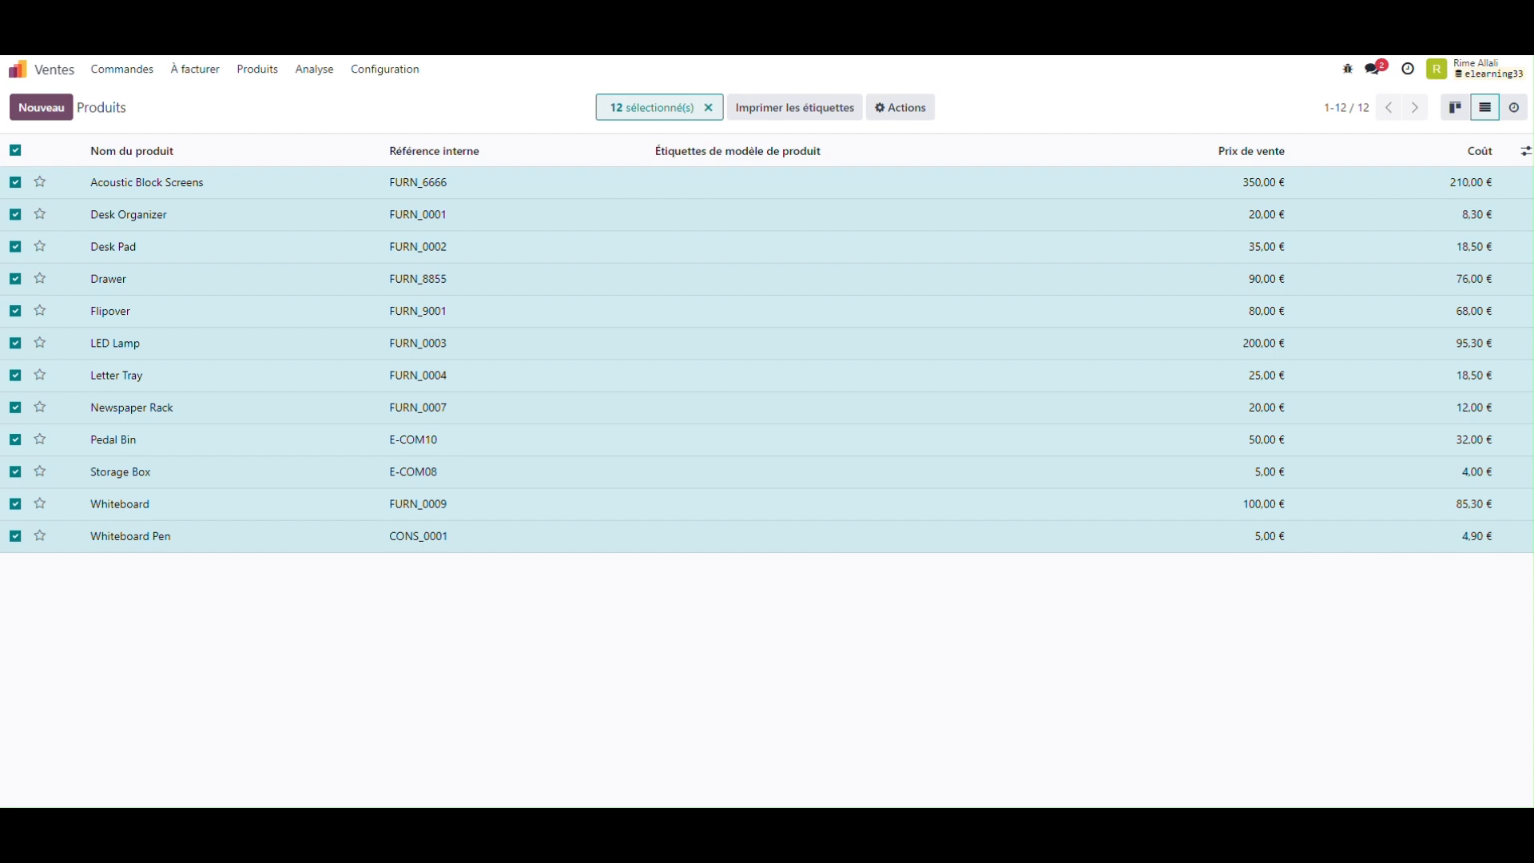
{"action": "mouse_move", "coordinate": [1009, 802]}
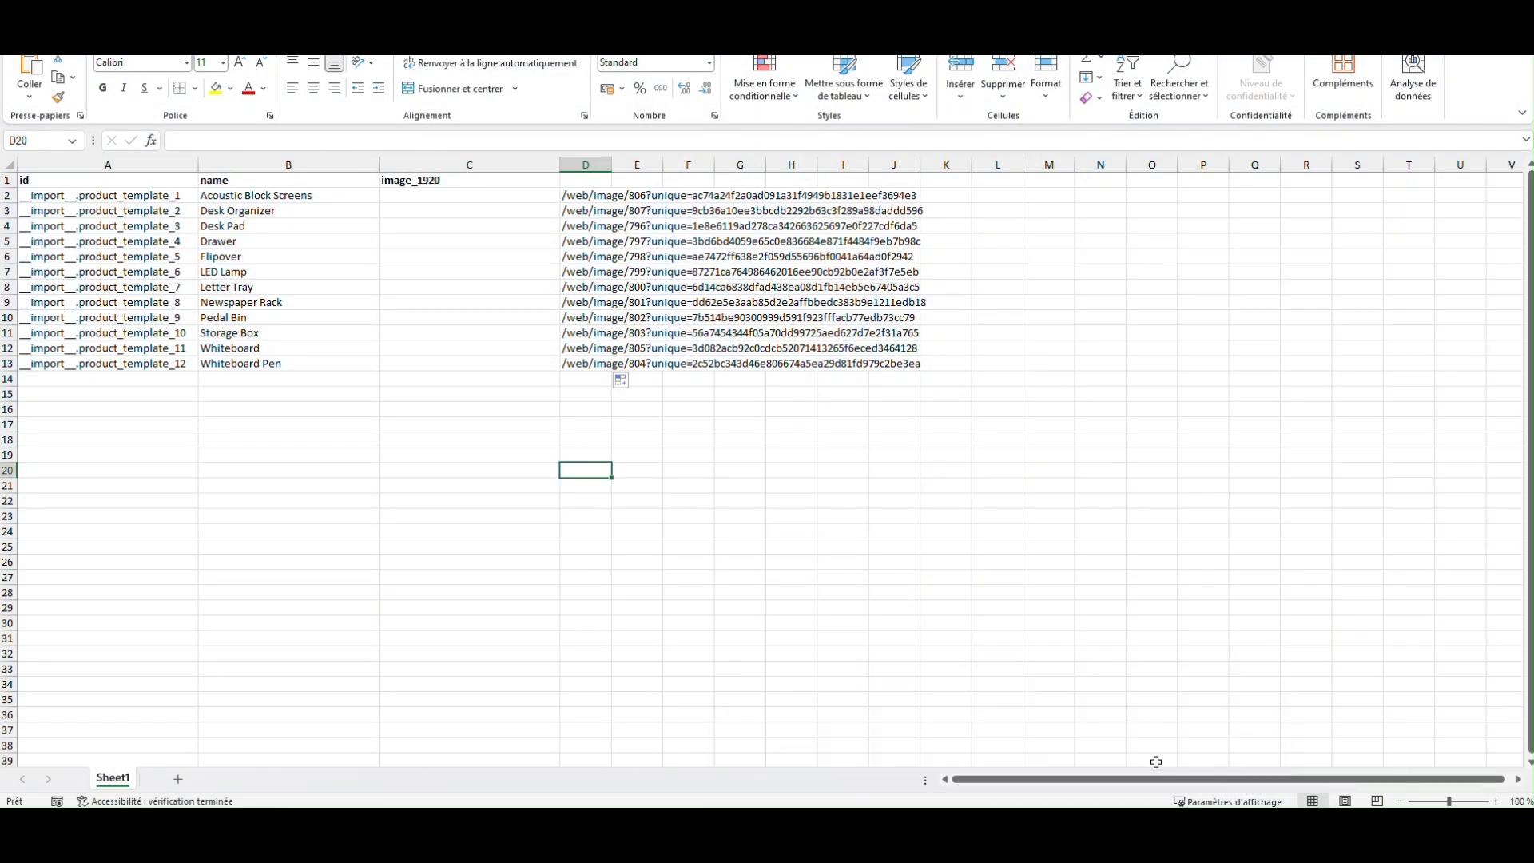
{"action": "left_click", "coordinate": [1173, 747]}
{"action": "left_click", "coordinate": [465, 204]}
{"action": "left_click", "coordinate": [471, 195]}
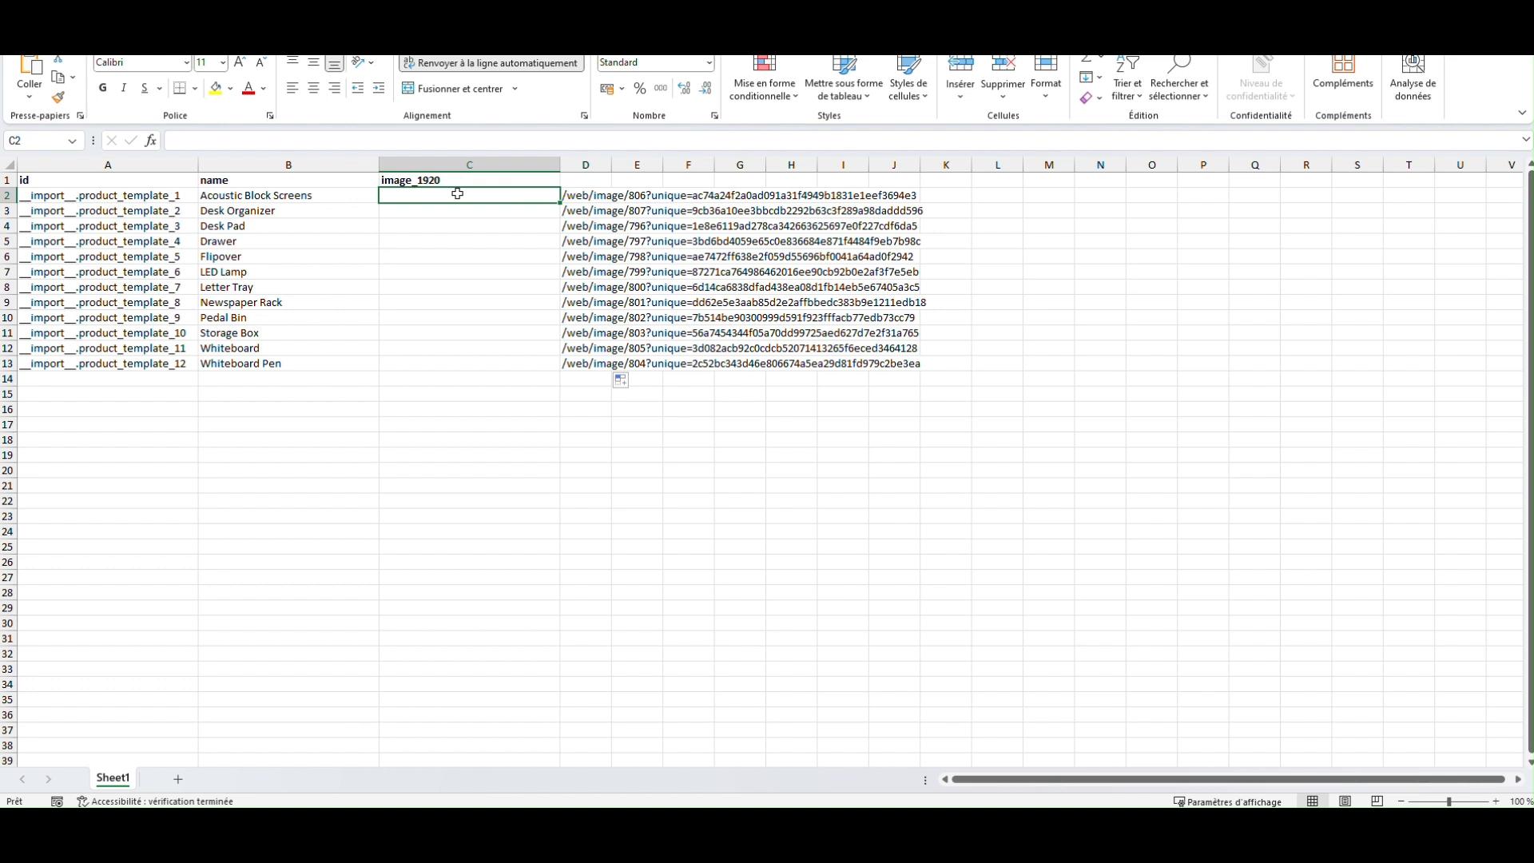
{"action": "double_click", "coordinate": [457, 194]}
{"action": "right_click", "coordinate": [461, 200]}
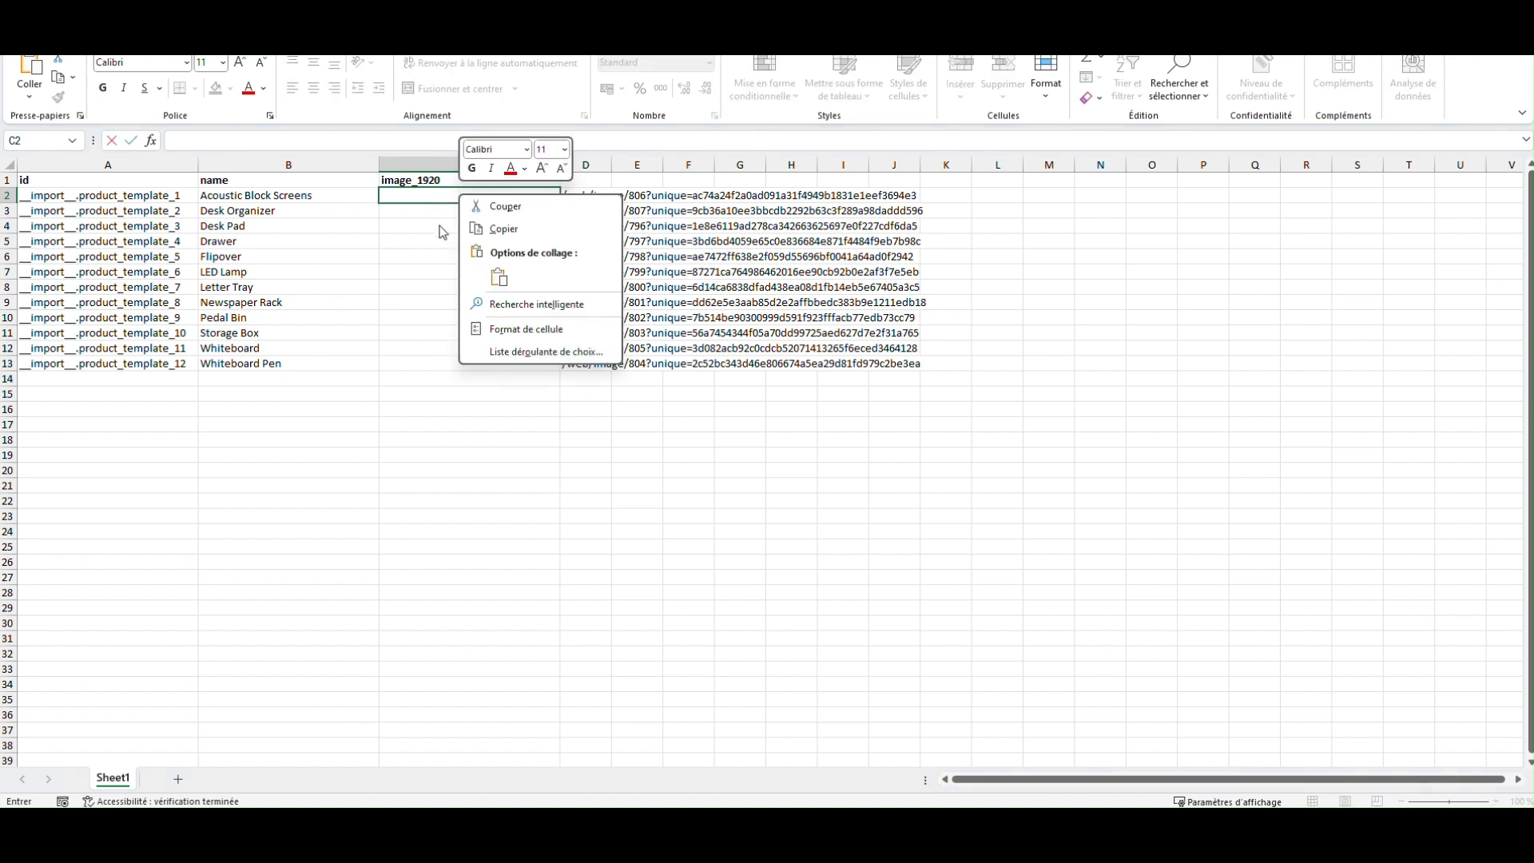
{"action": "left_click", "coordinate": [424, 195]}
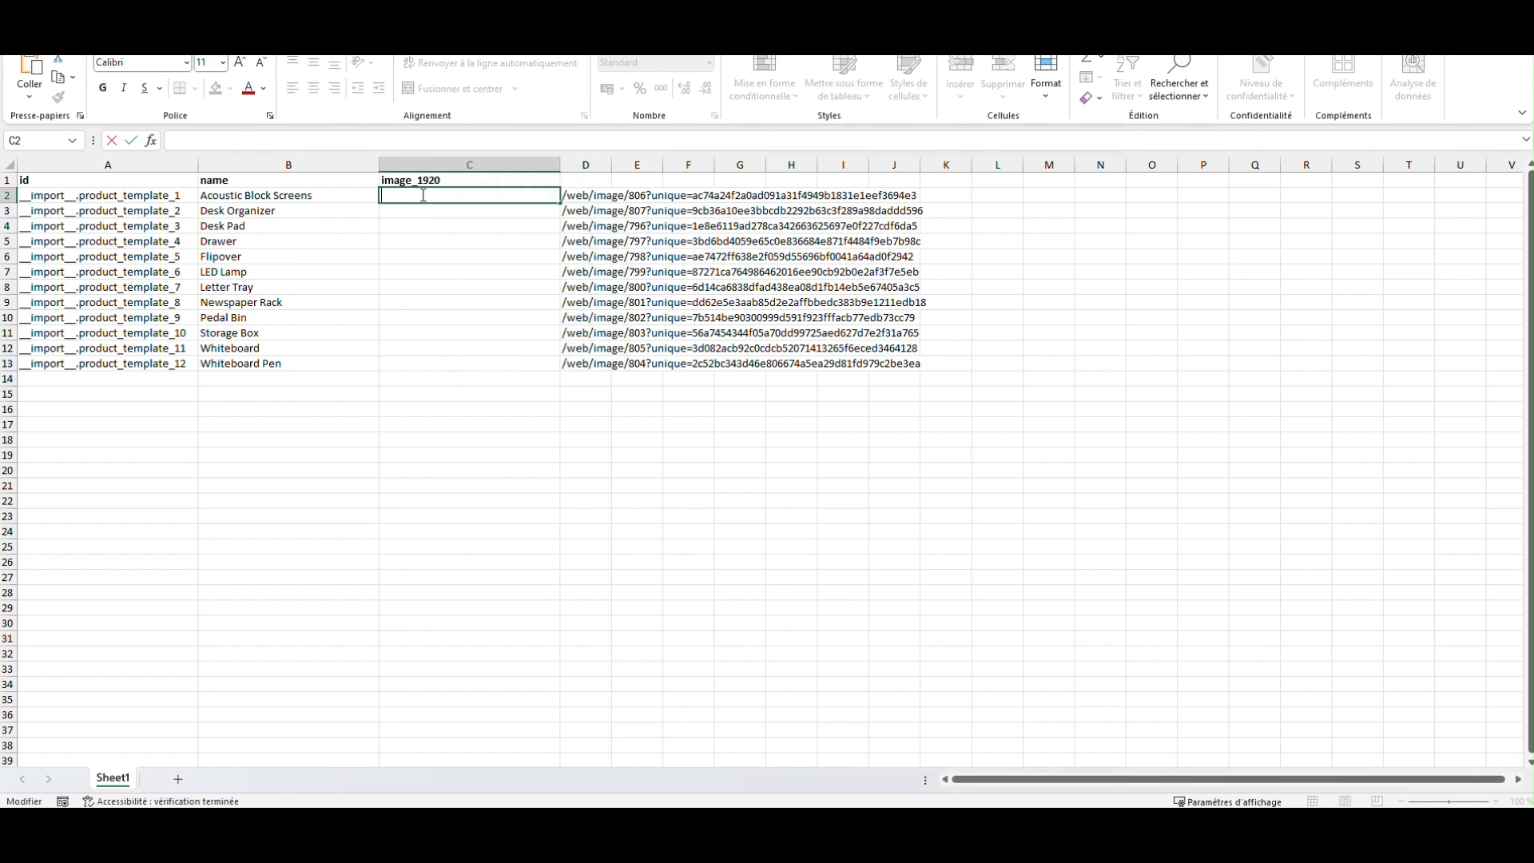
{"action": "type", "text": "=concat(\""}
{"action": "type", "text": "https://elearning33.odoo.com/"}
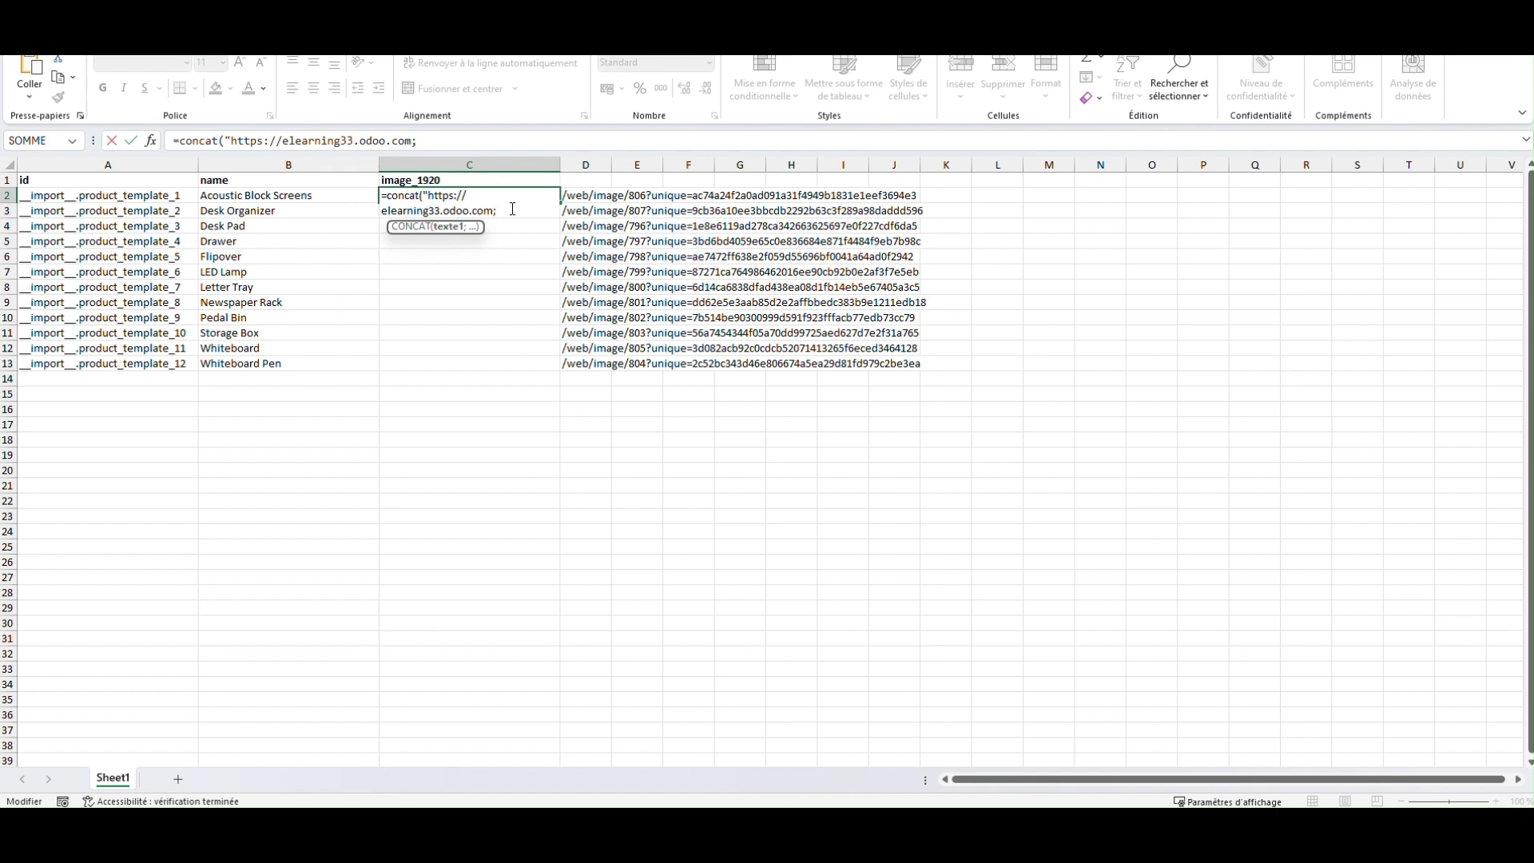
{"action": "type", "text": ";"}
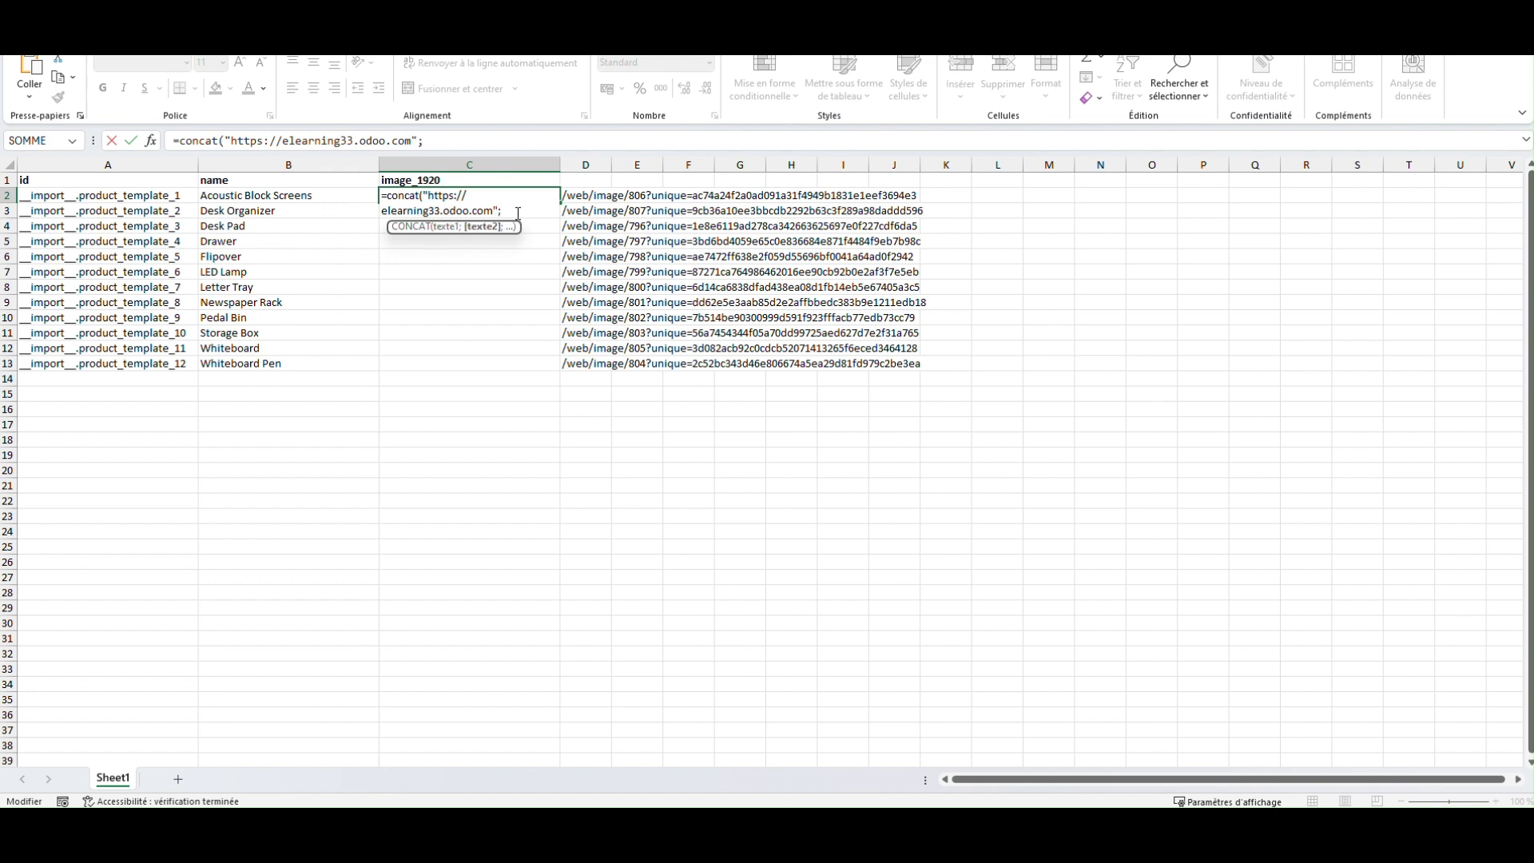
{"action": "left_click", "coordinate": [589, 196]}
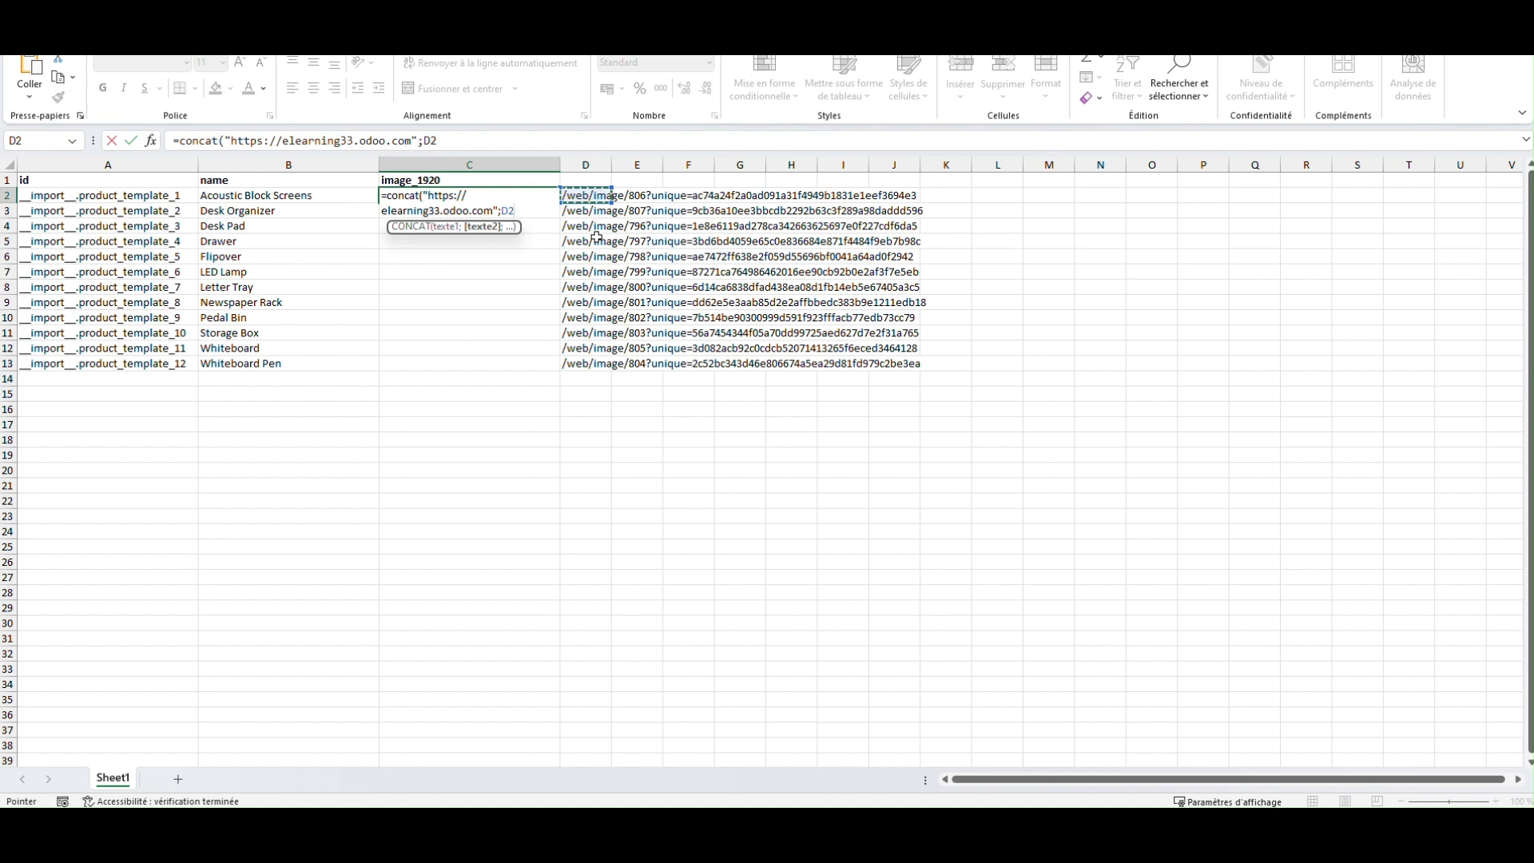
{"action": "type", "text": ")"}
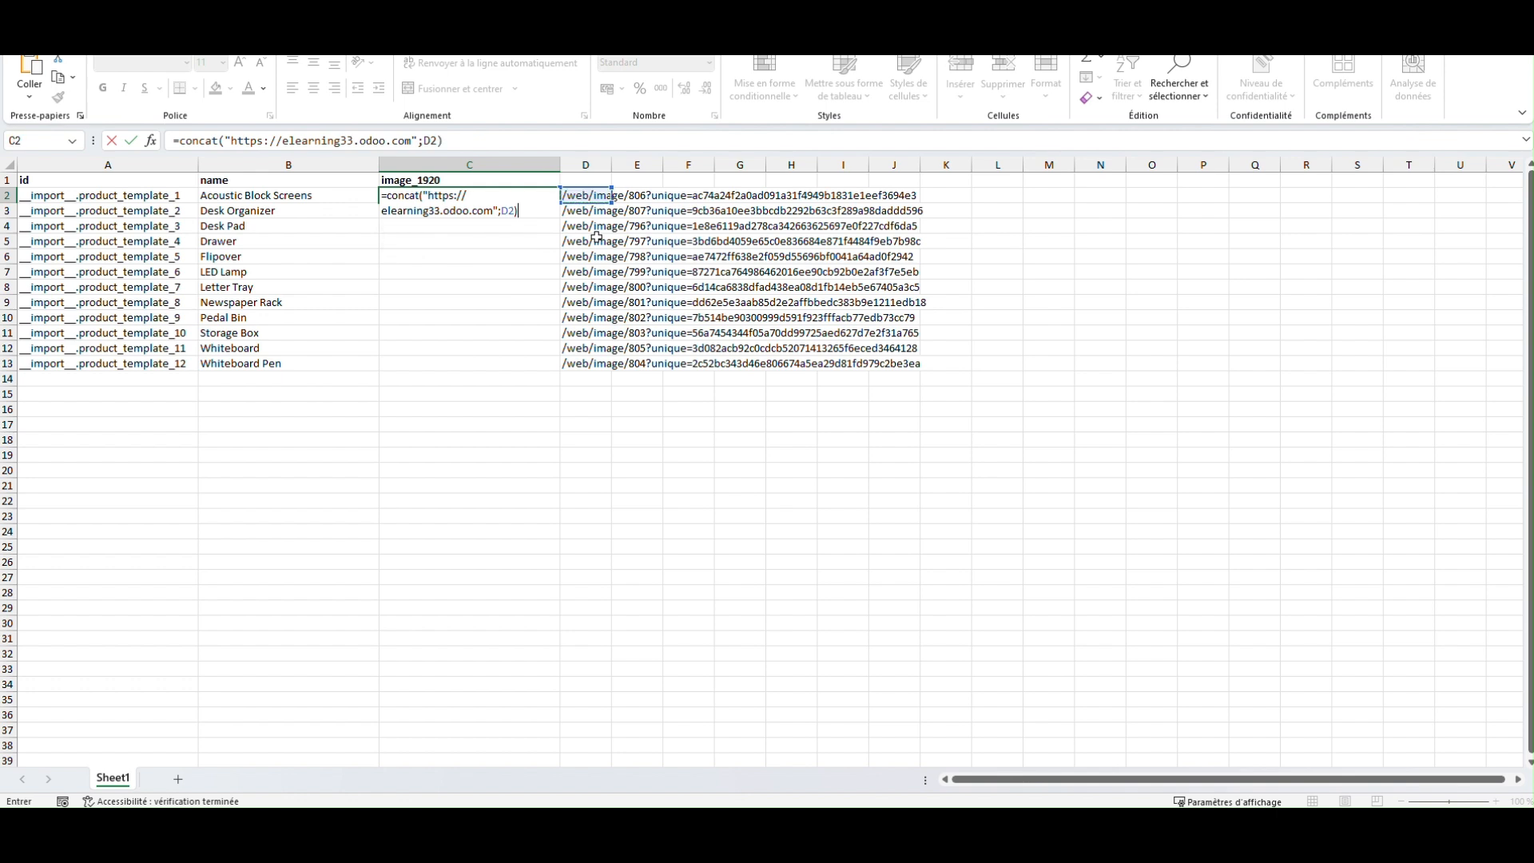
{"action": "key", "text": "Return"}
Step: Fill the C2 concatenation formula down to C13
{"action": "left_click", "coordinate": [445, 199]}
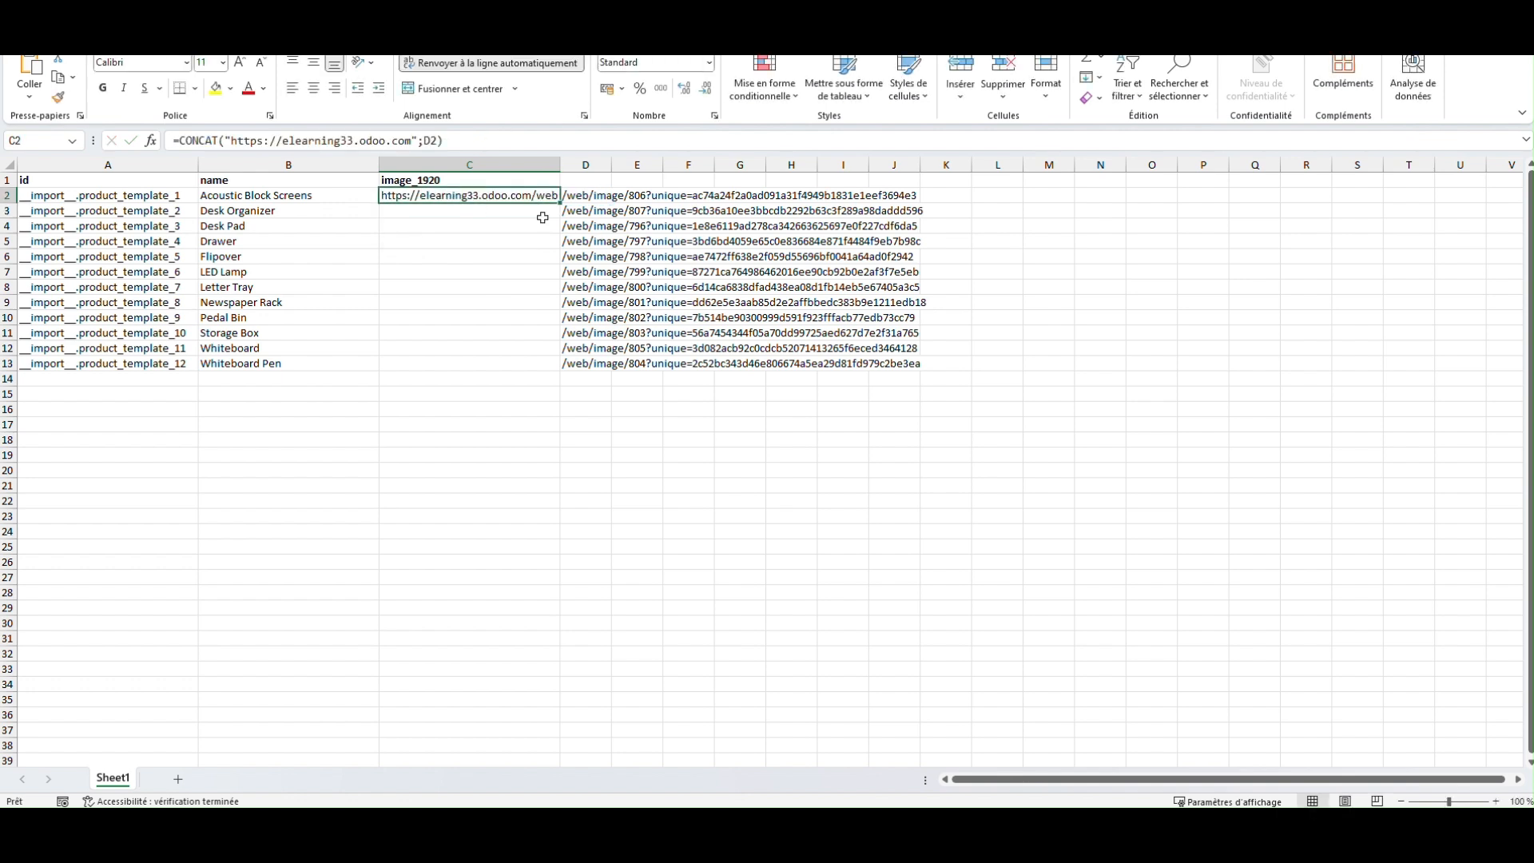
{"action": "left_click_drag", "start_coordinate": [559, 204], "coordinate": [527, 366]}
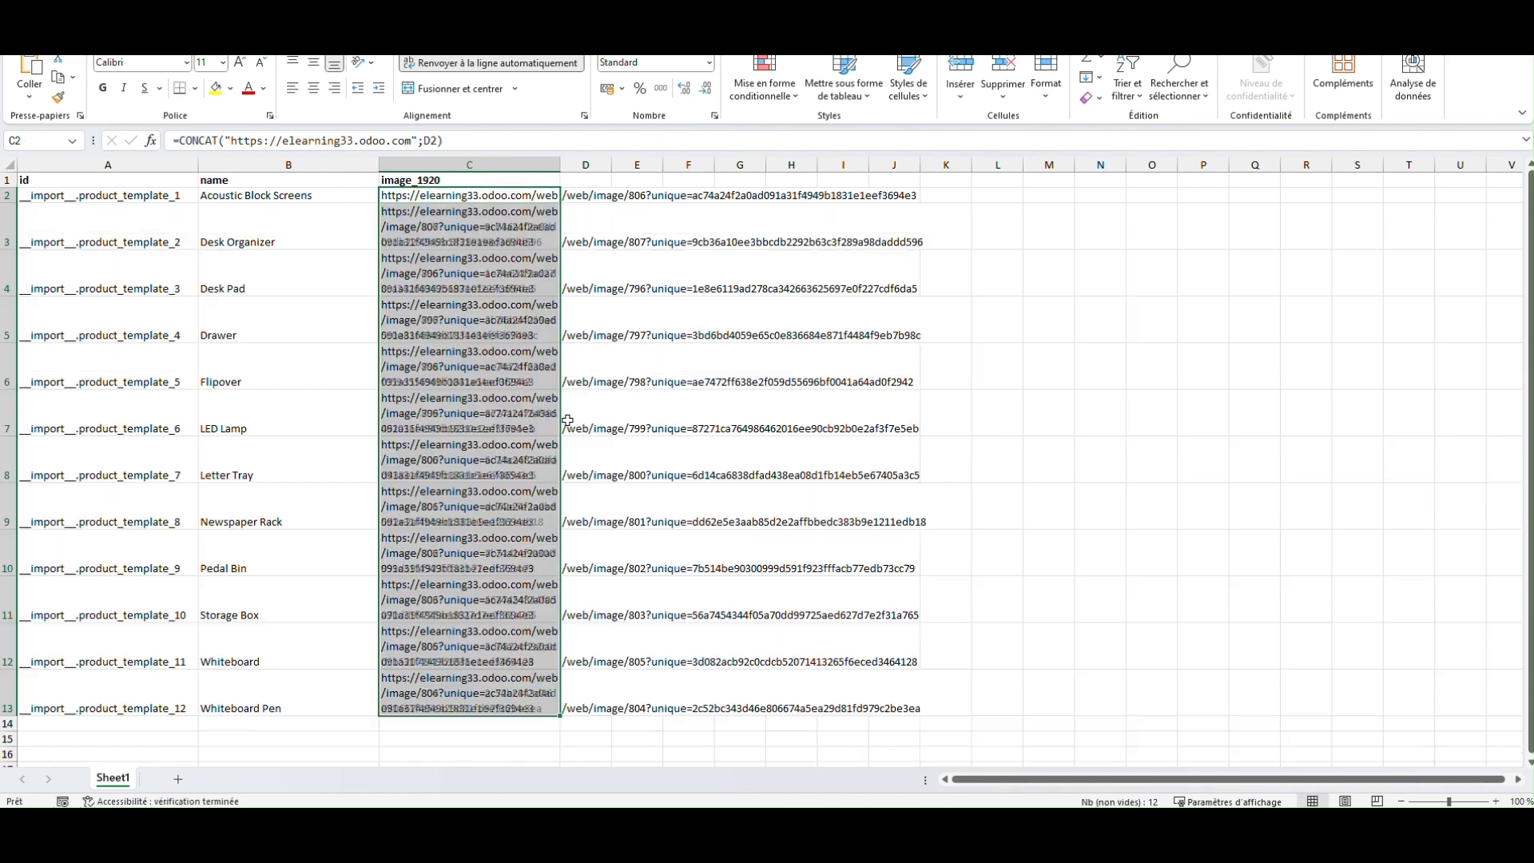
{"action": "left_click", "coordinate": [1067, 455]}
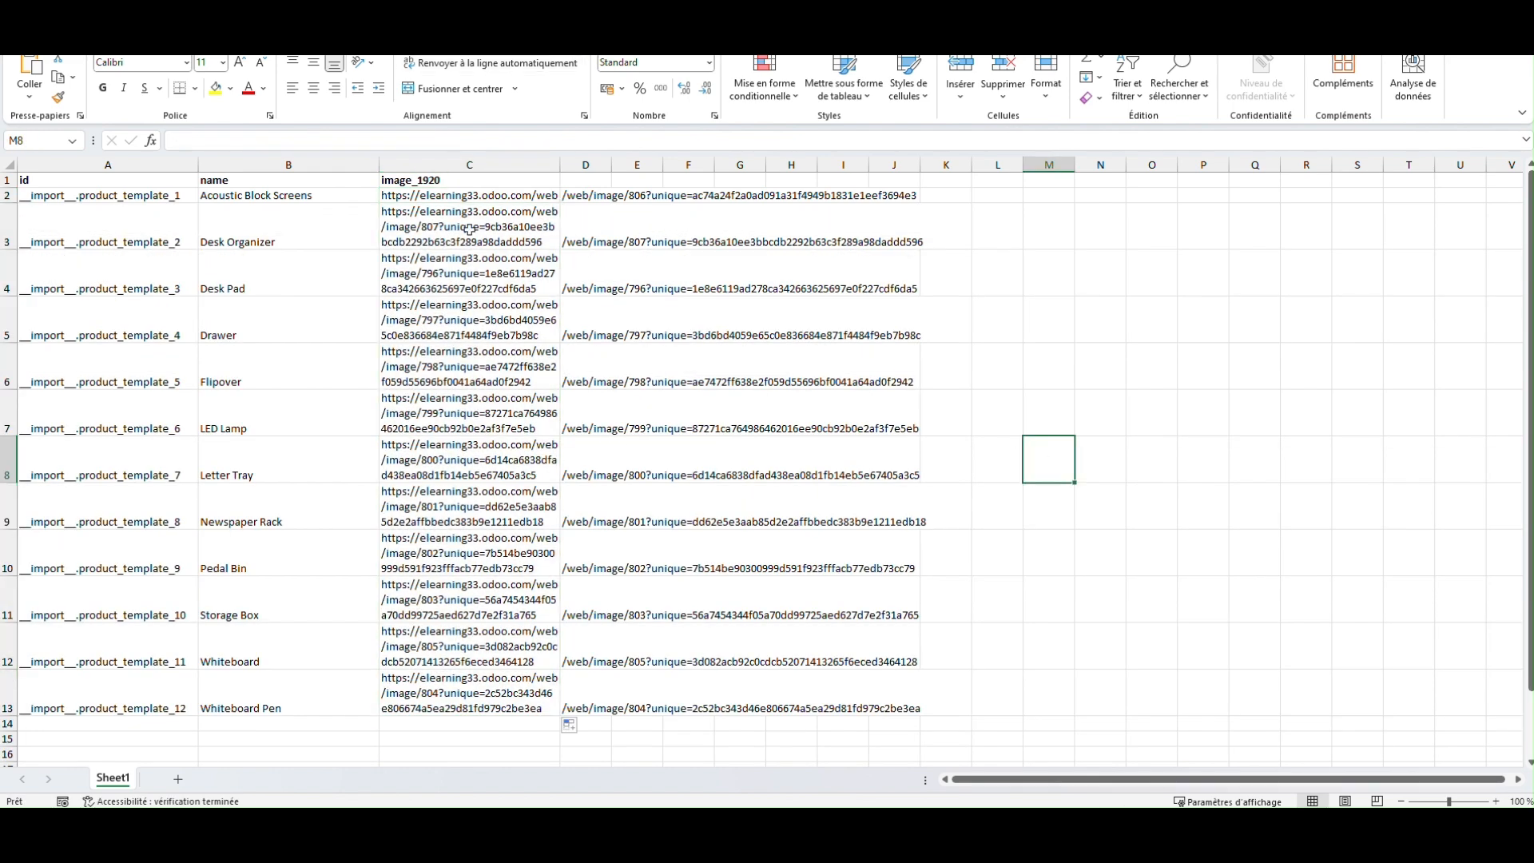
Step: Convert the image_1920 column C formulas to plain values by copying the column and pasting values over it
{"action": "left_click", "coordinate": [476, 164]}
{"action": "key", "text": "ctrl+c"}
{"action": "right_click", "coordinate": [477, 162]}
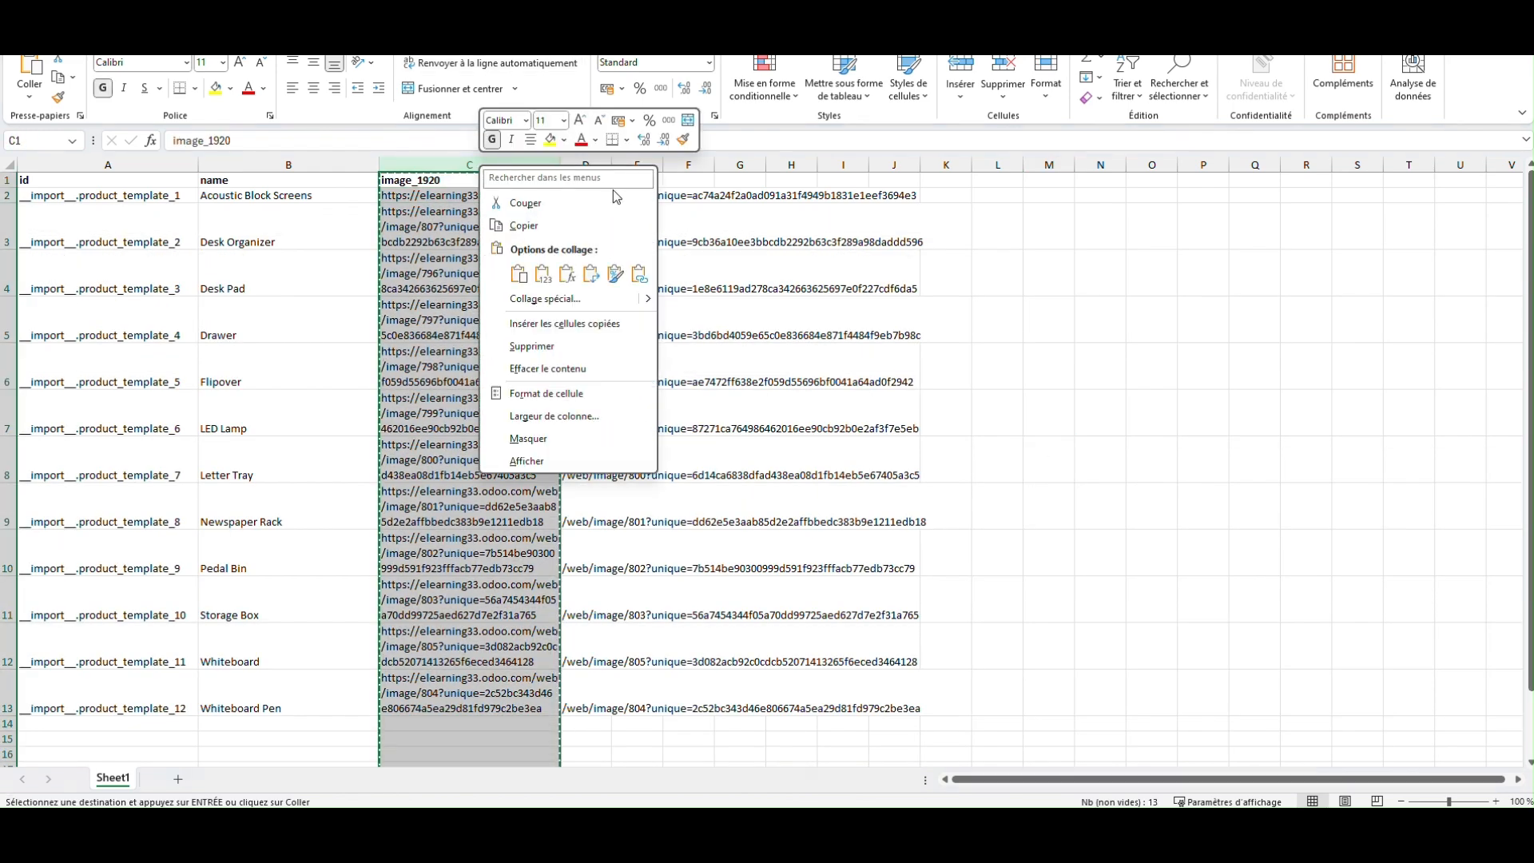
{"action": "left_click", "coordinate": [529, 271]}
{"action": "left_click", "coordinate": [1174, 429]}
{"action": "key", "text": "Escape"}
Step: Delete helper column D with the relative image paths from the product sheet
{"action": "left_click", "coordinate": [584, 164]}
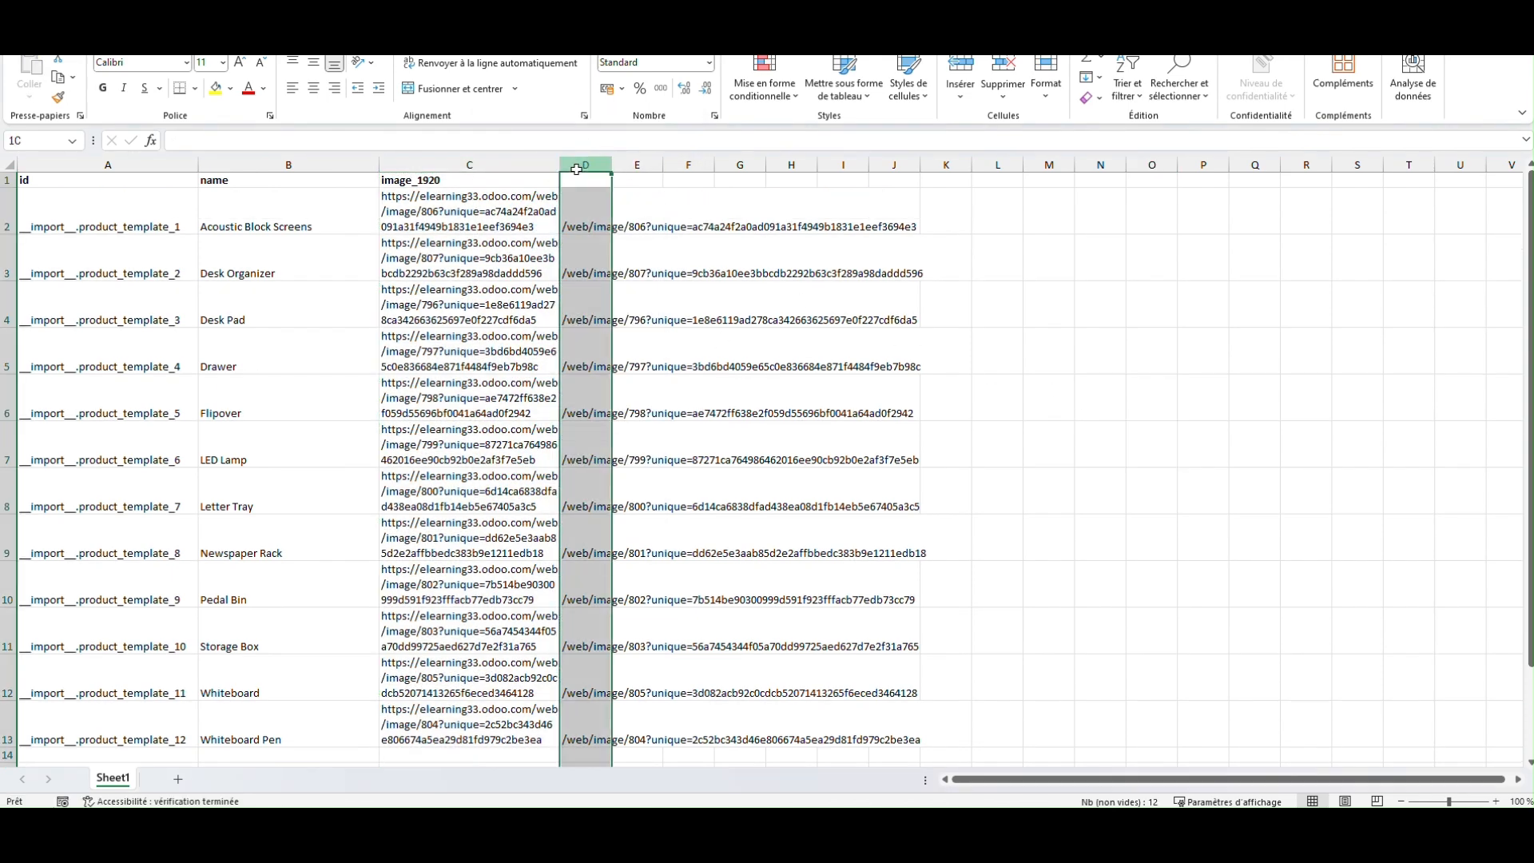
{"action": "right_click", "coordinate": [584, 164]}
{"action": "left_click", "coordinate": [639, 345]}
{"action": "left_click", "coordinate": [1030, 403]}
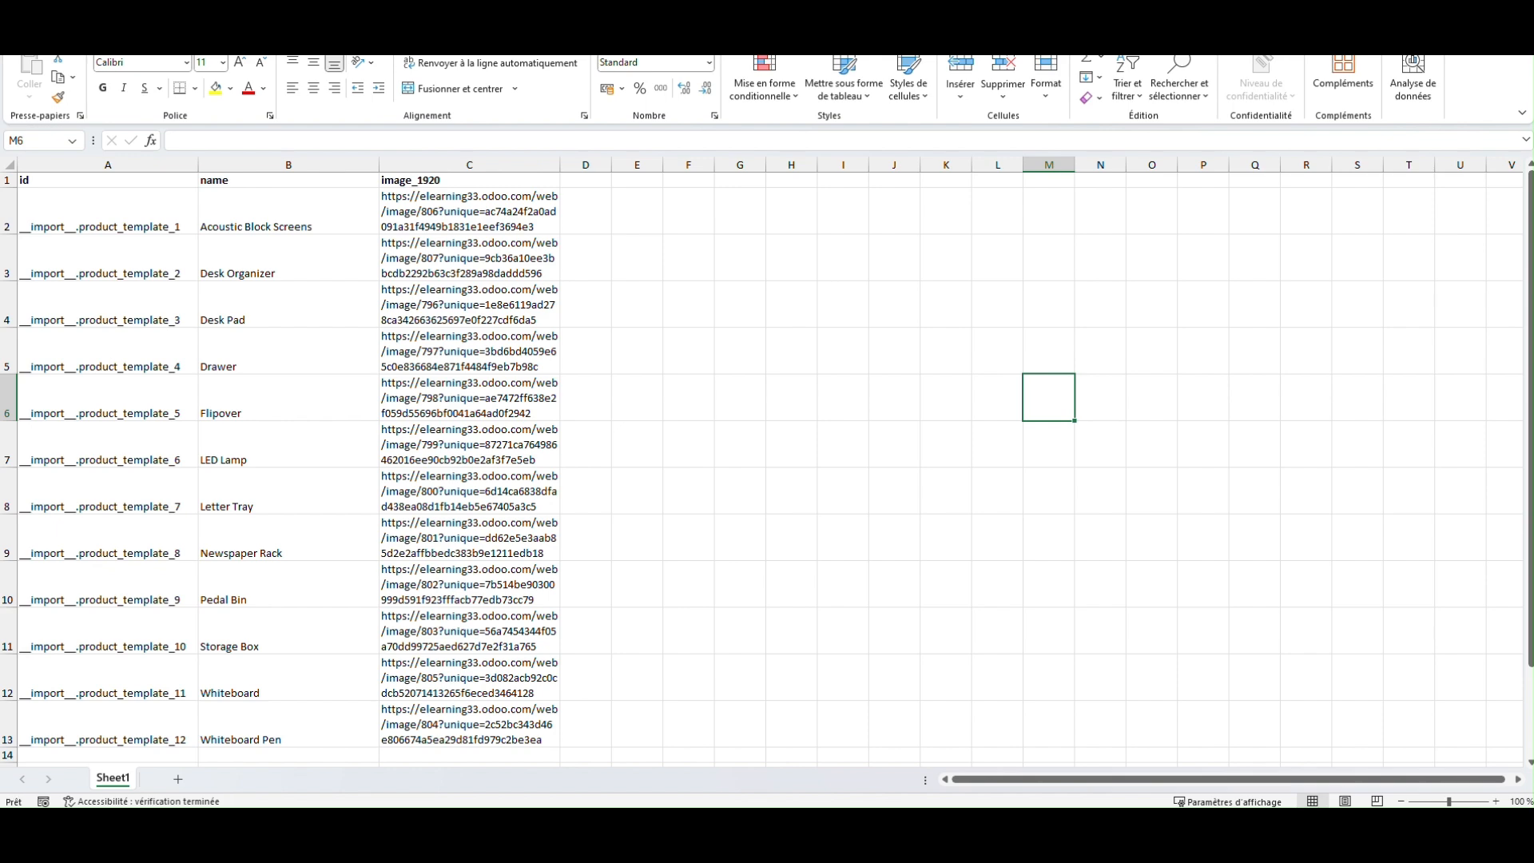
Step: Switch back to the Odoo product list and deselect all products
{"action": "left_click", "coordinate": [1449, 24]}
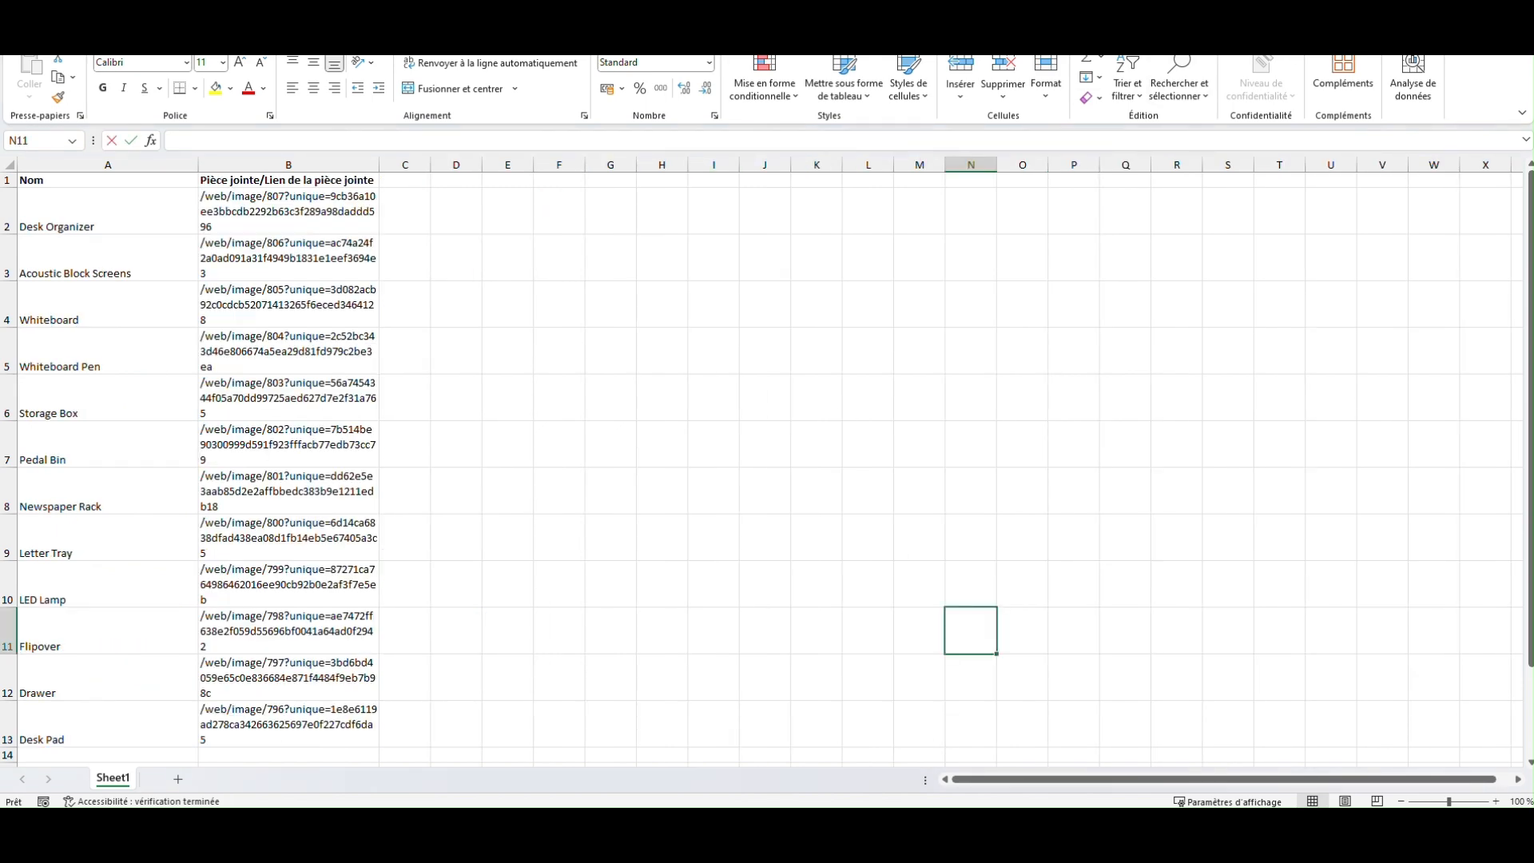
{"action": "left_click", "coordinate": [964, 828]}
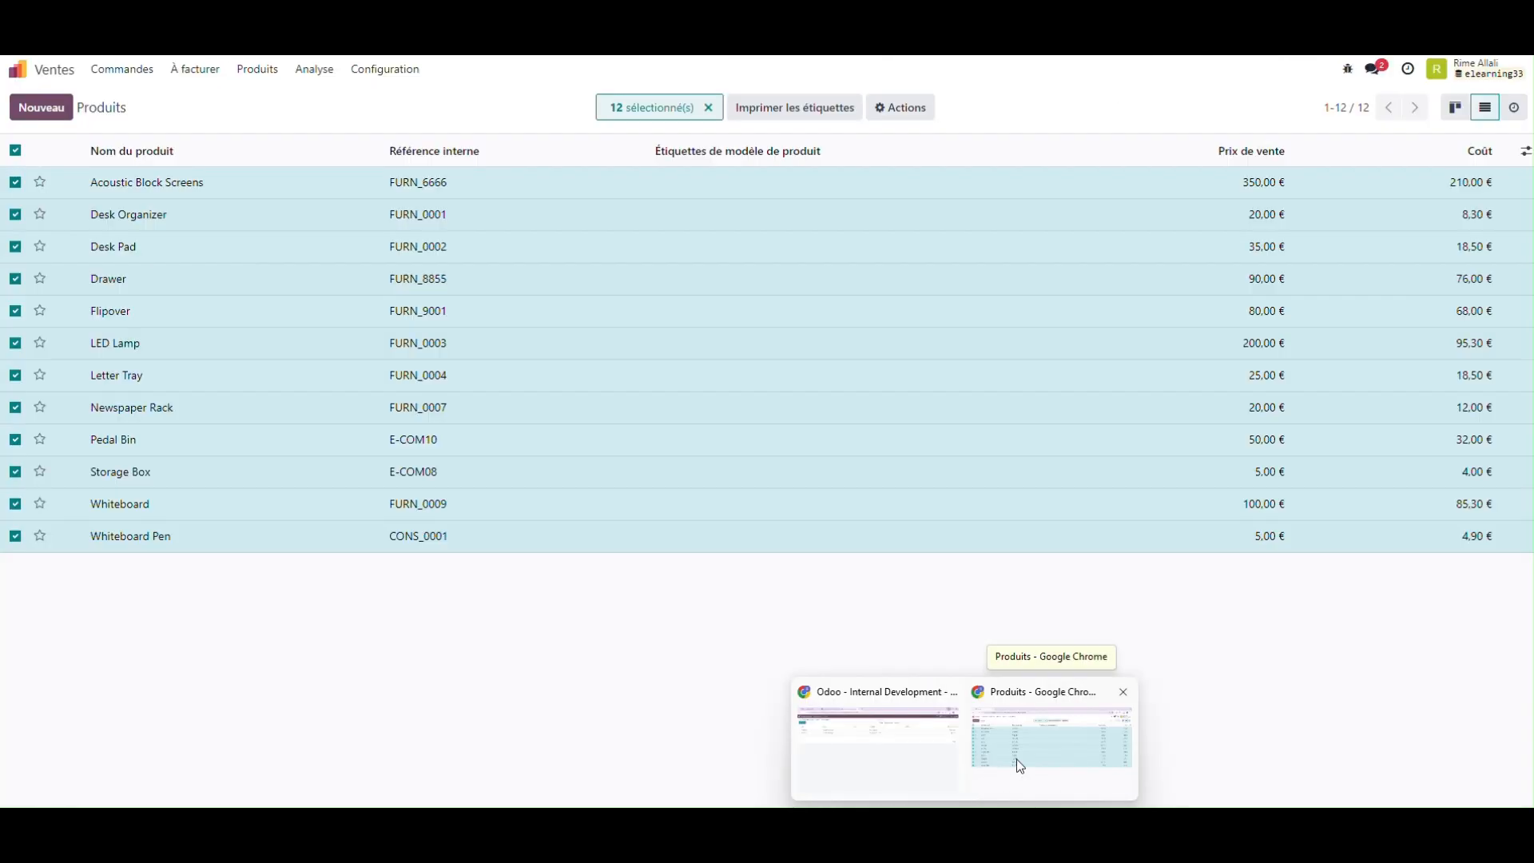
{"action": "left_click", "coordinate": [1017, 762]}
{"action": "left_click", "coordinate": [15, 152]}
Step: Start a record import for the products and load the file Produit (product.template) (56)
{"action": "left_click", "coordinate": [137, 107]}
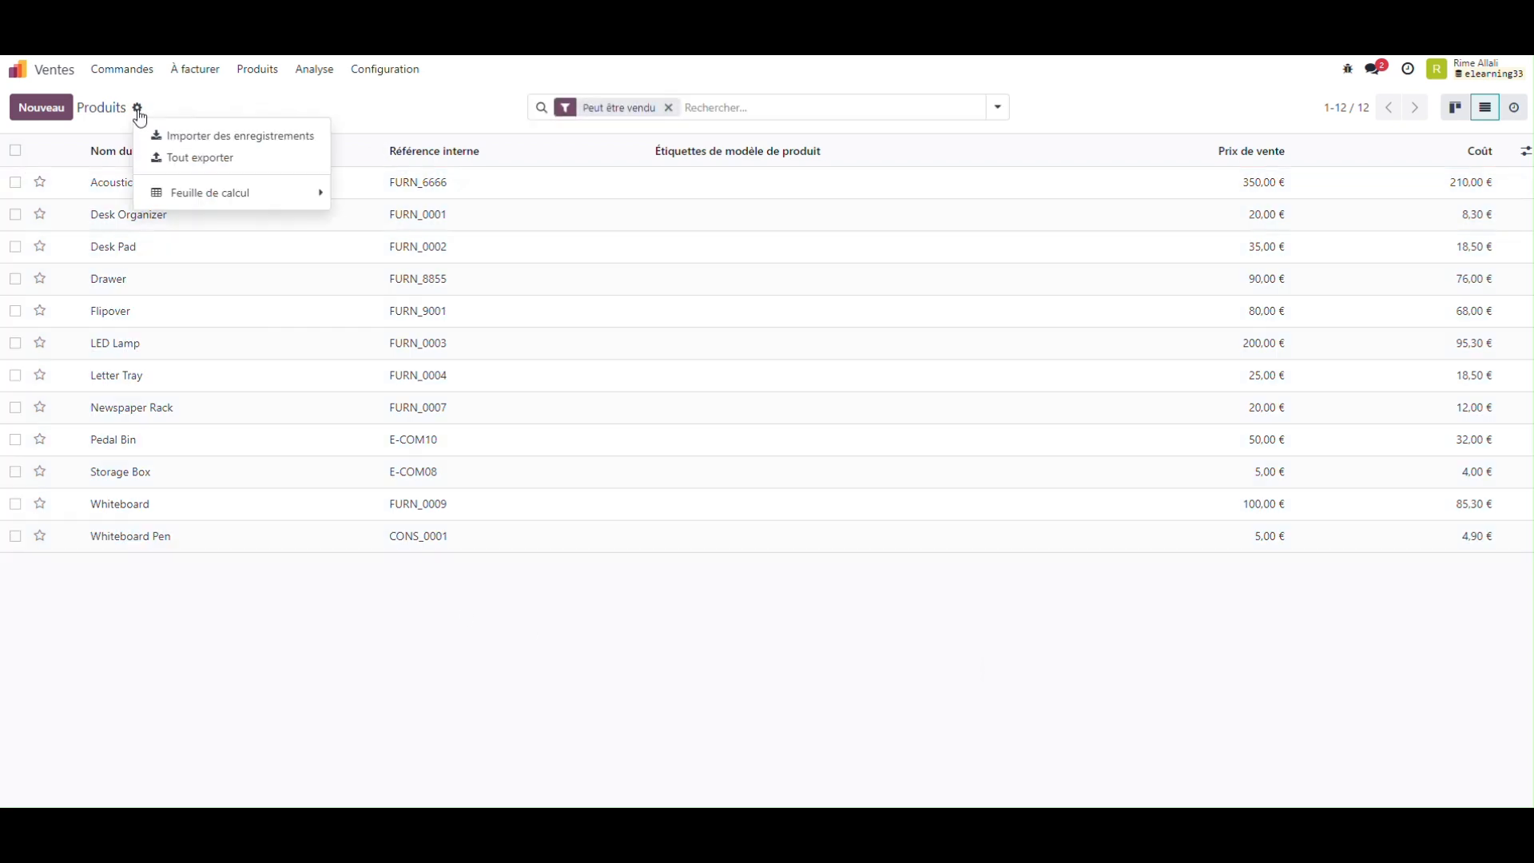
{"action": "left_click", "coordinate": [240, 137]}
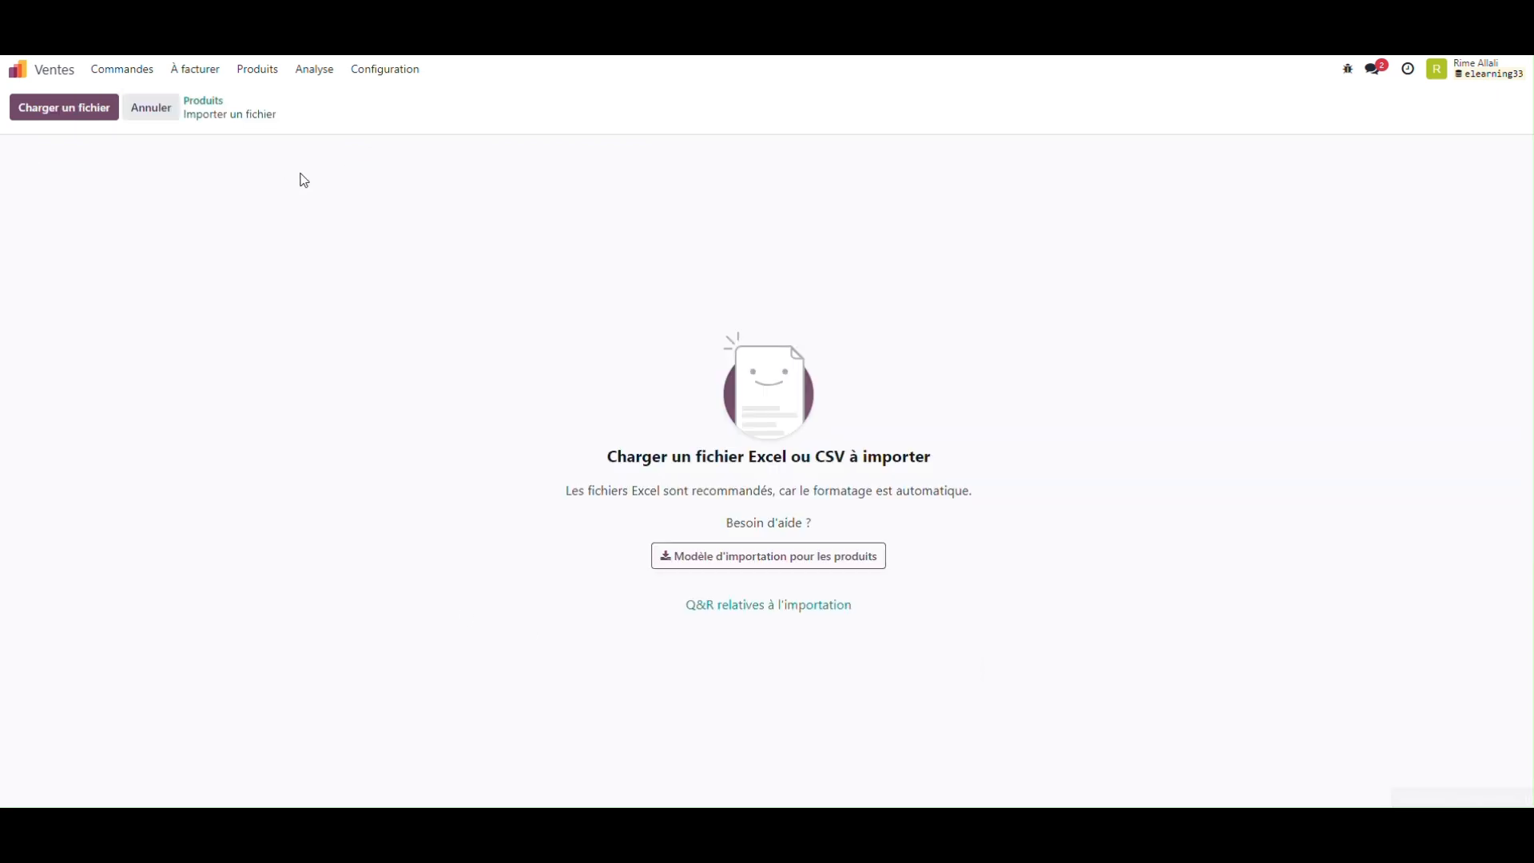
{"action": "left_click", "coordinate": [64, 107]}
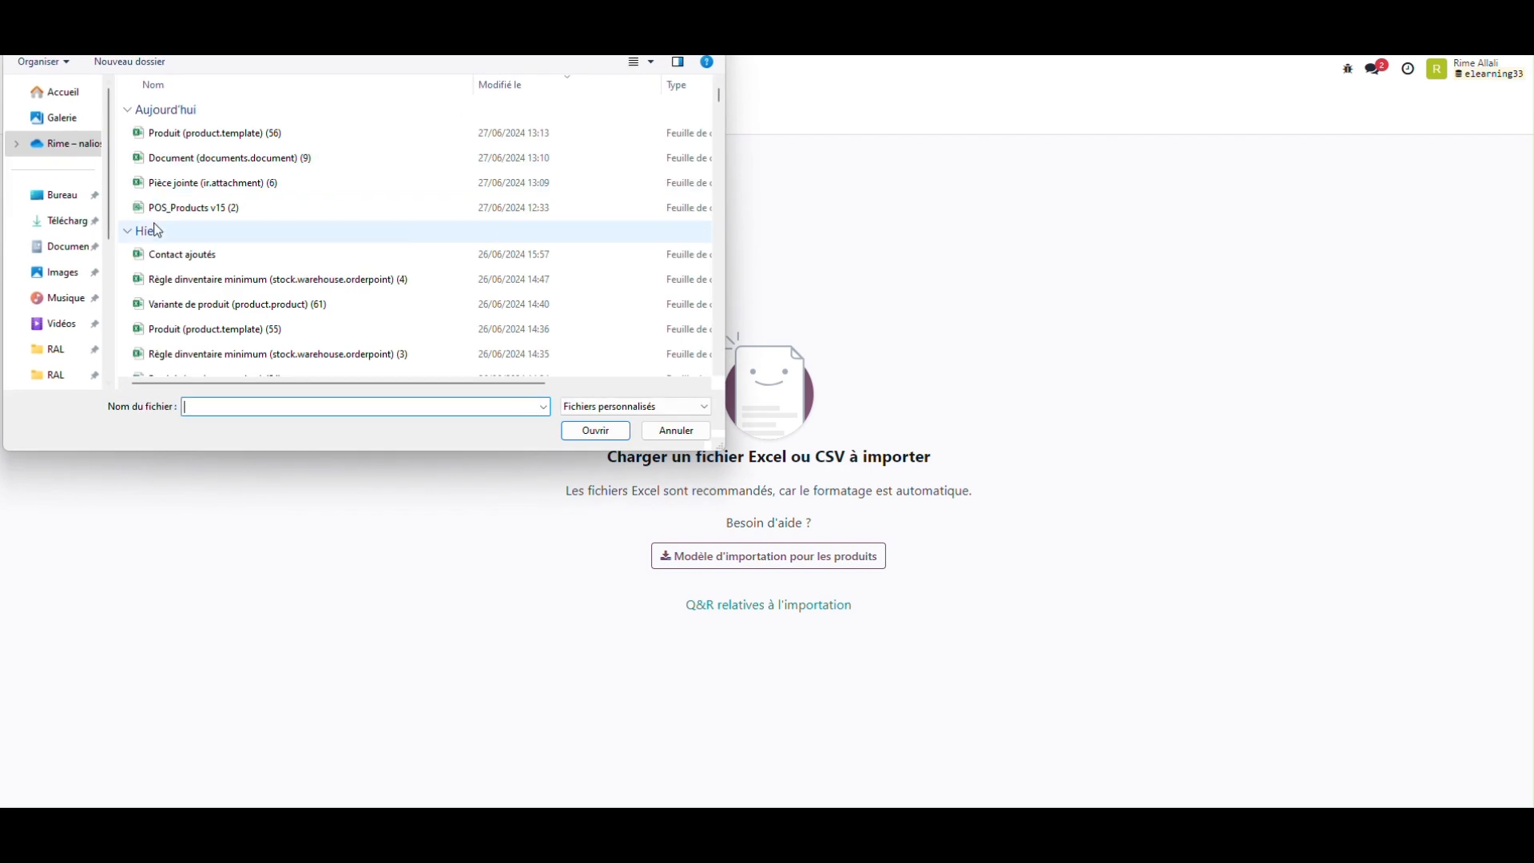
{"action": "double_click", "coordinate": [257, 134]}
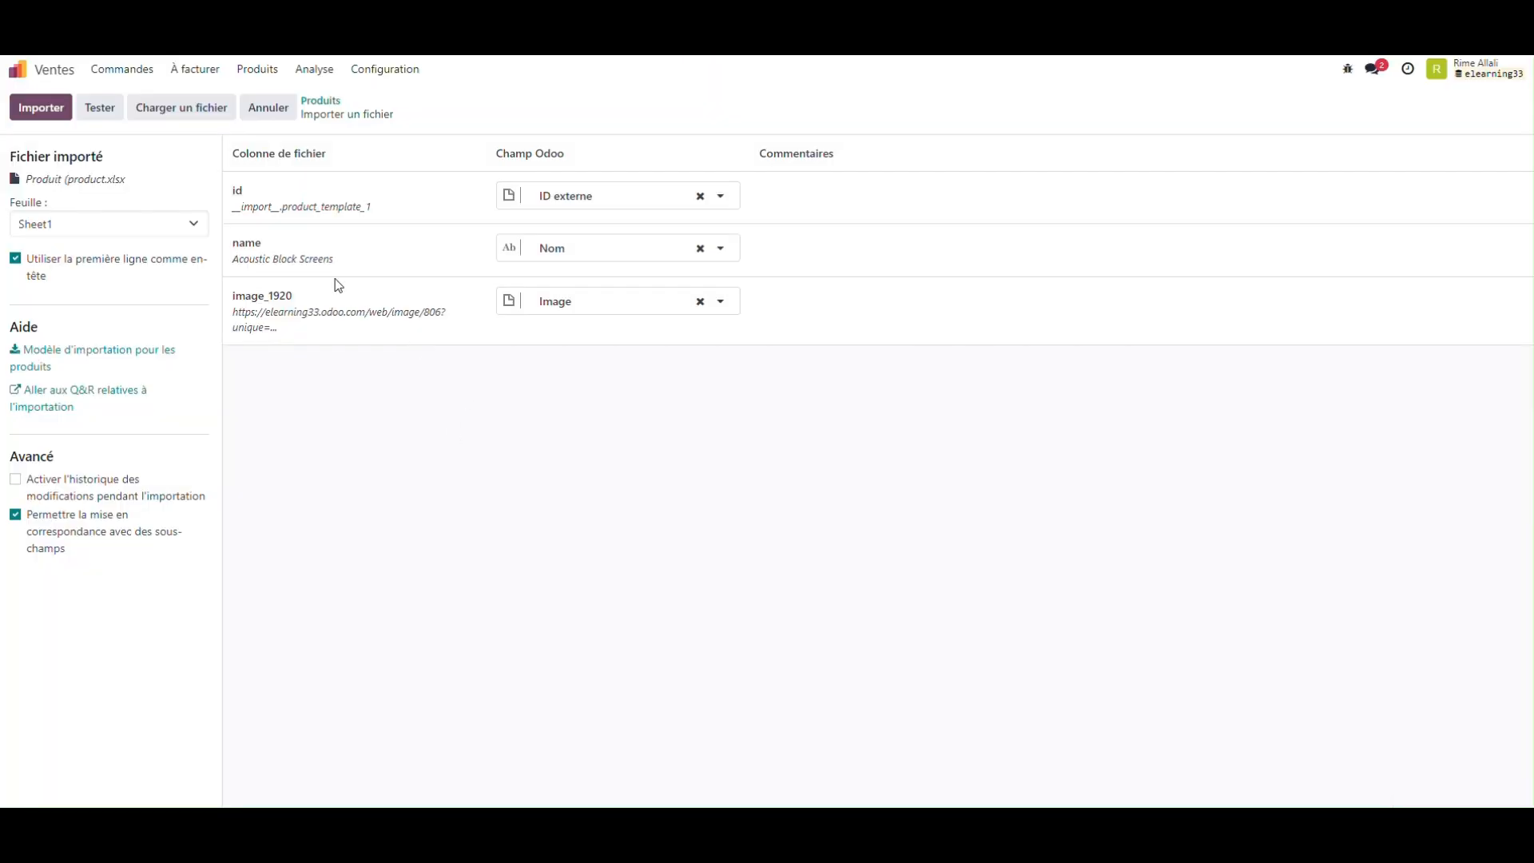
Step: Clear the Odoo field mapped to the name column and test the import
{"action": "left_click", "coordinate": [700, 249]}
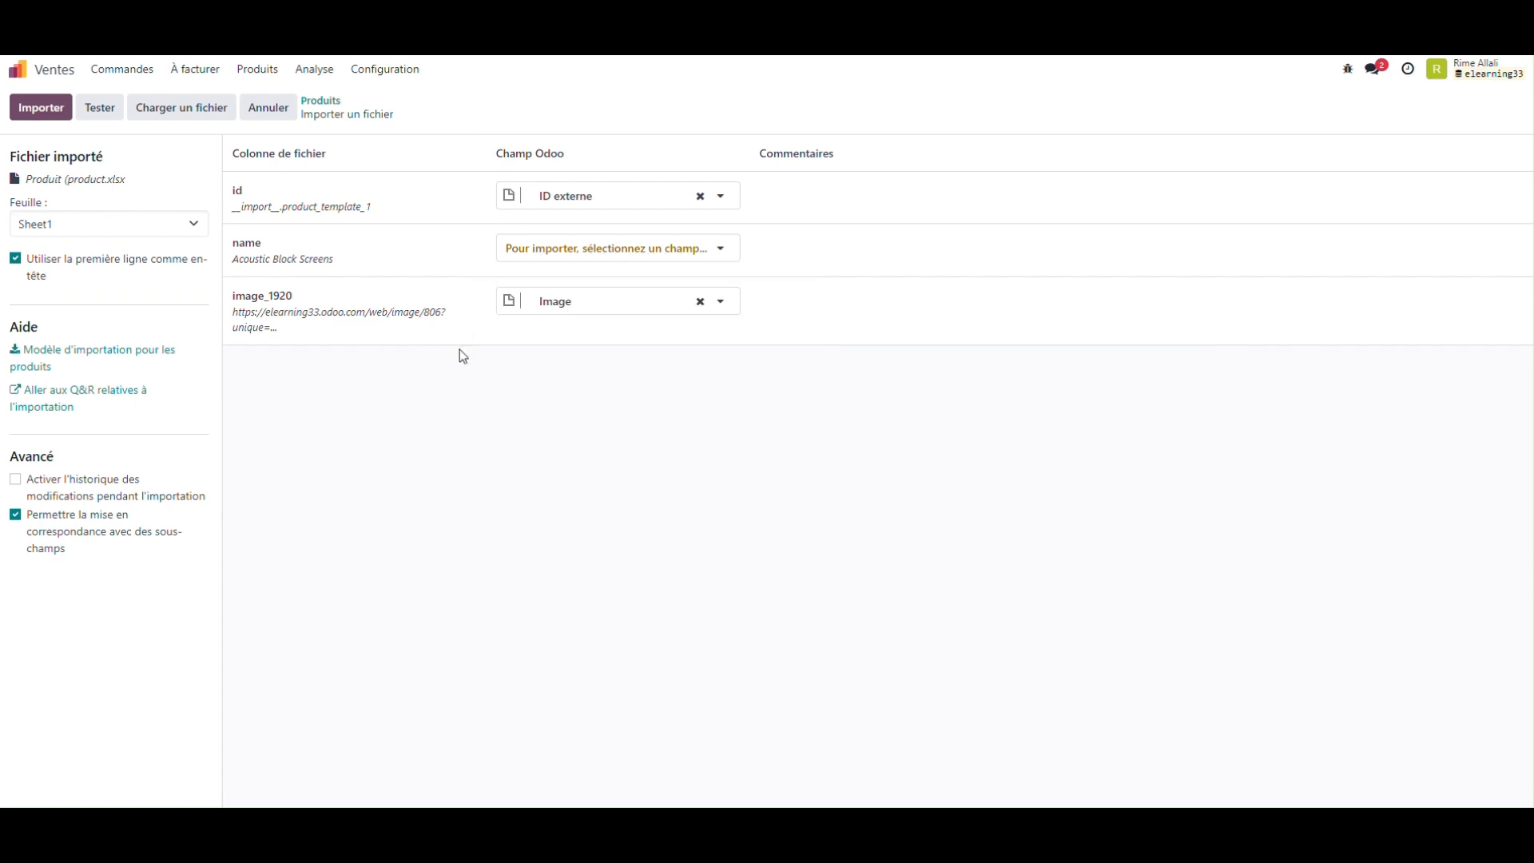
{"action": "left_click", "coordinate": [101, 108]}
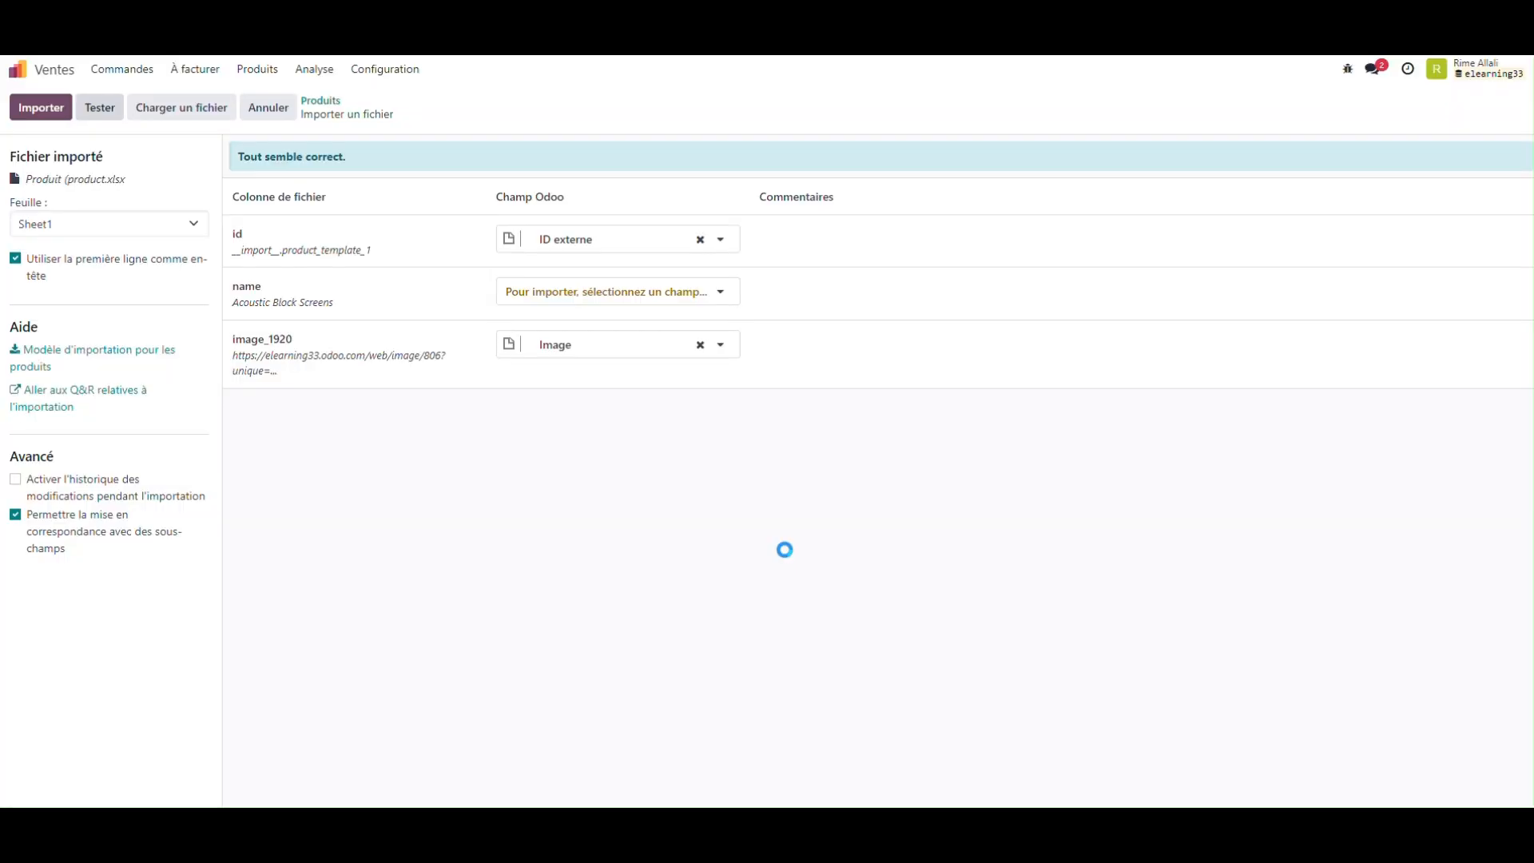
Step: Import the product file, dismiss the notification, and show the products in Kanban view
{"action": "left_click", "coordinate": [34, 112]}
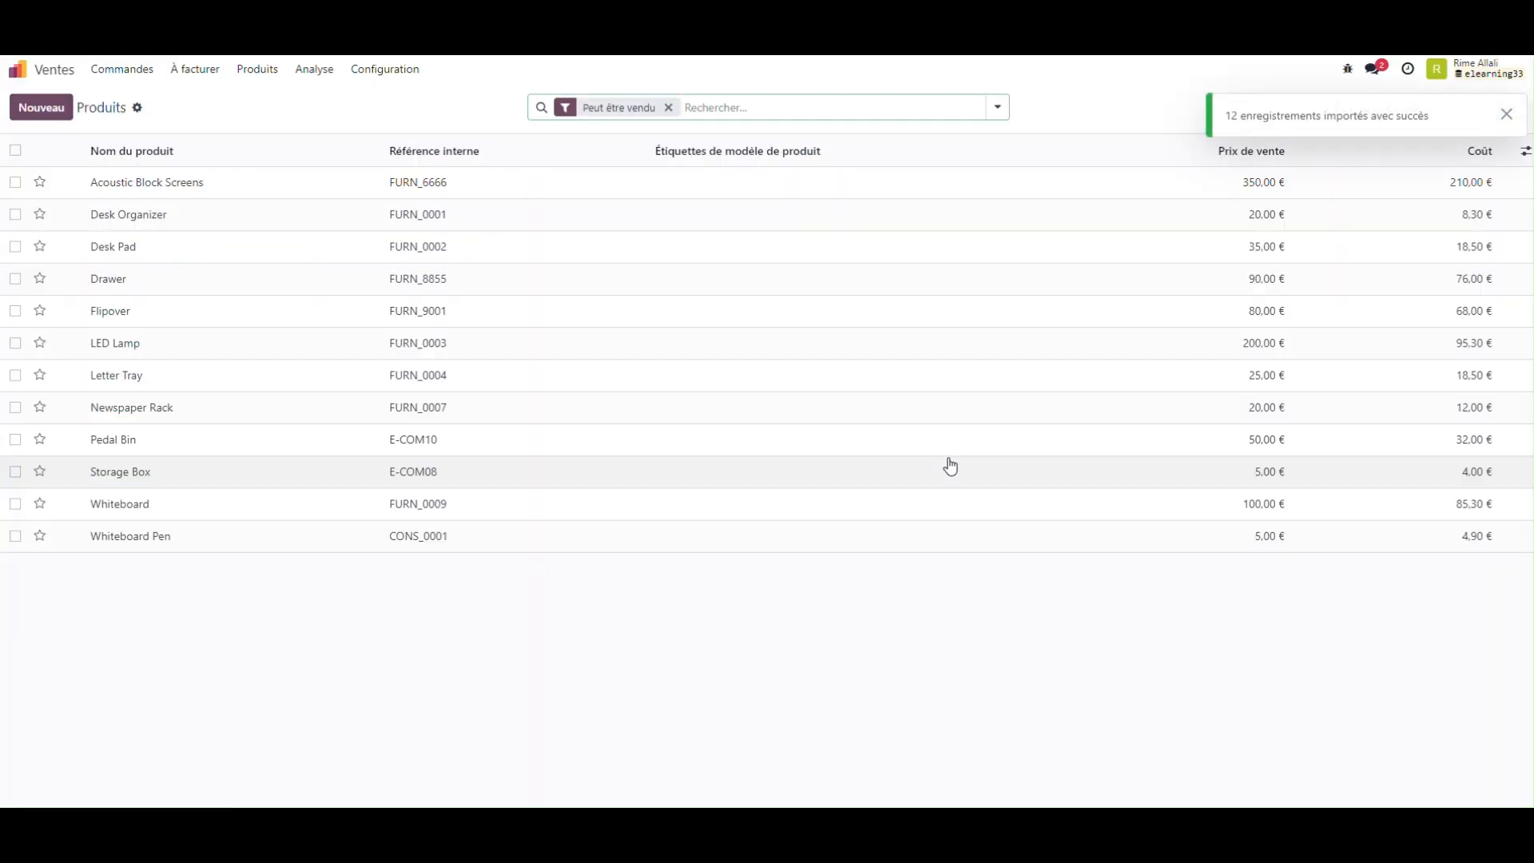
{"action": "left_click", "coordinate": [1506, 114]}
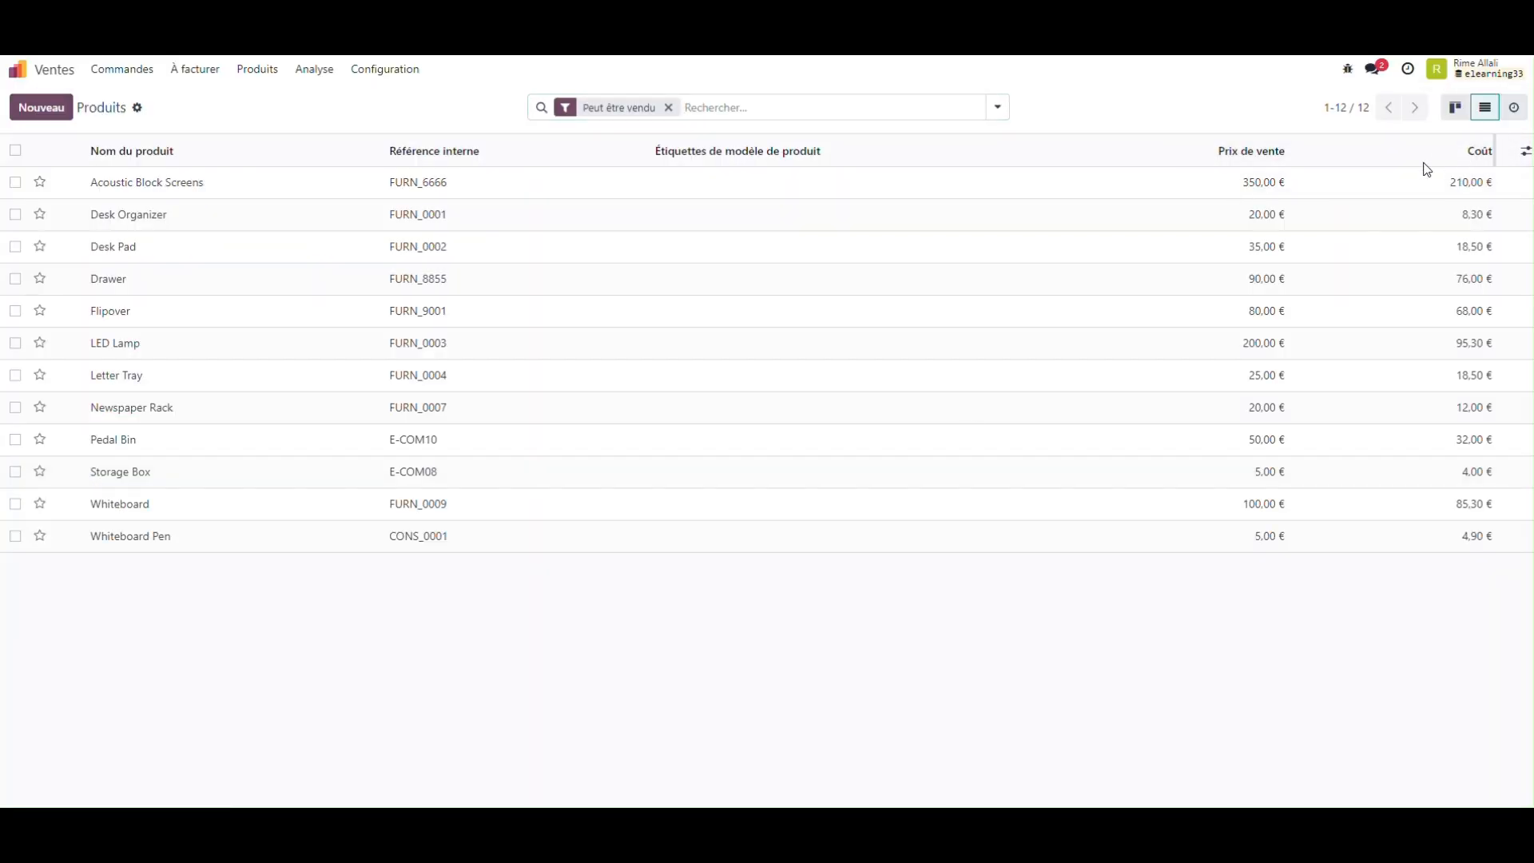
{"action": "left_click", "coordinate": [1453, 111]}
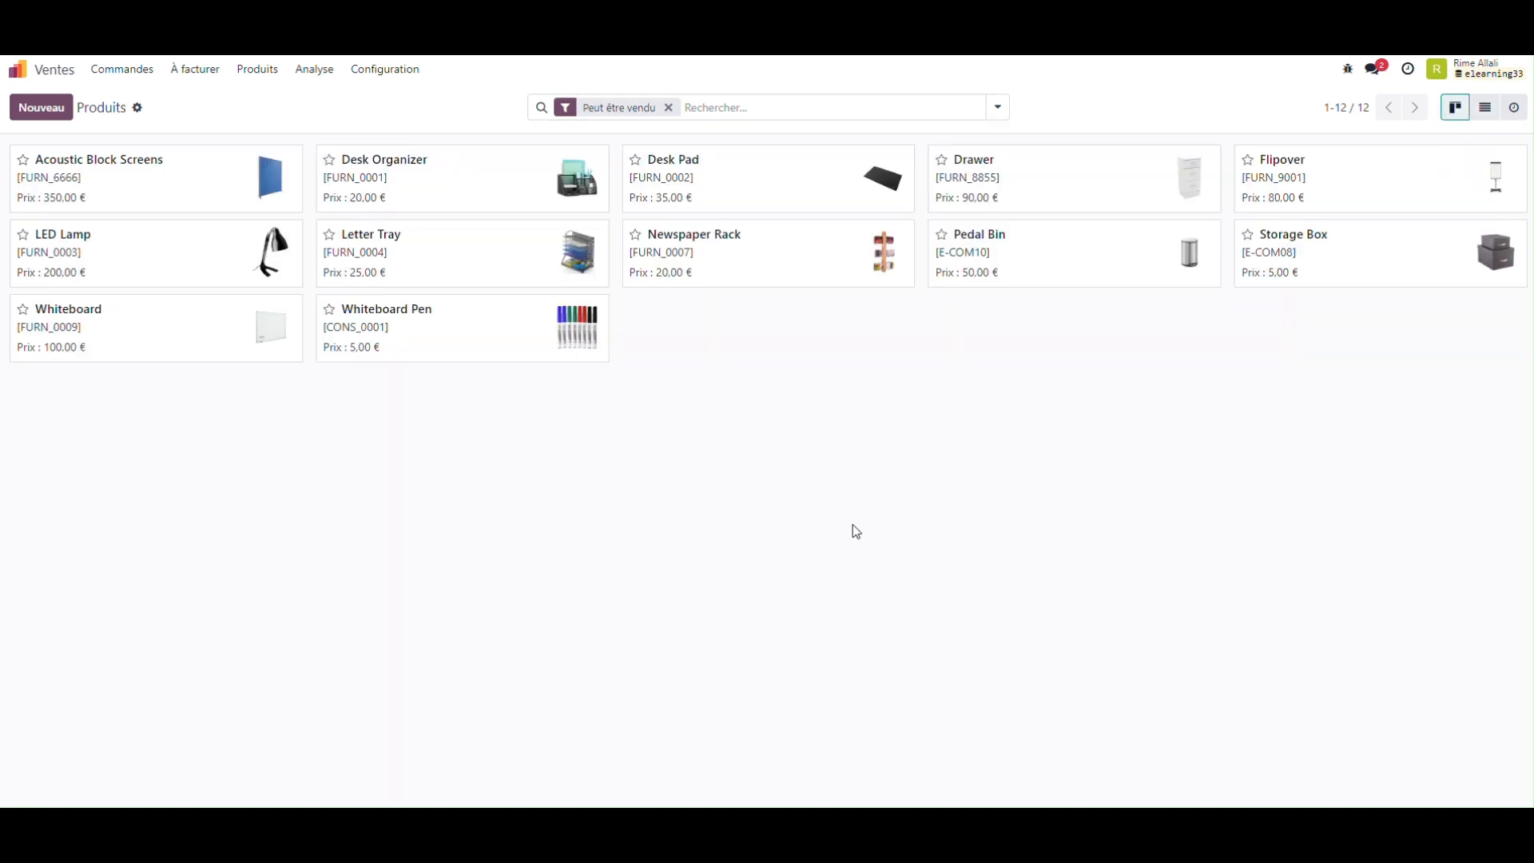